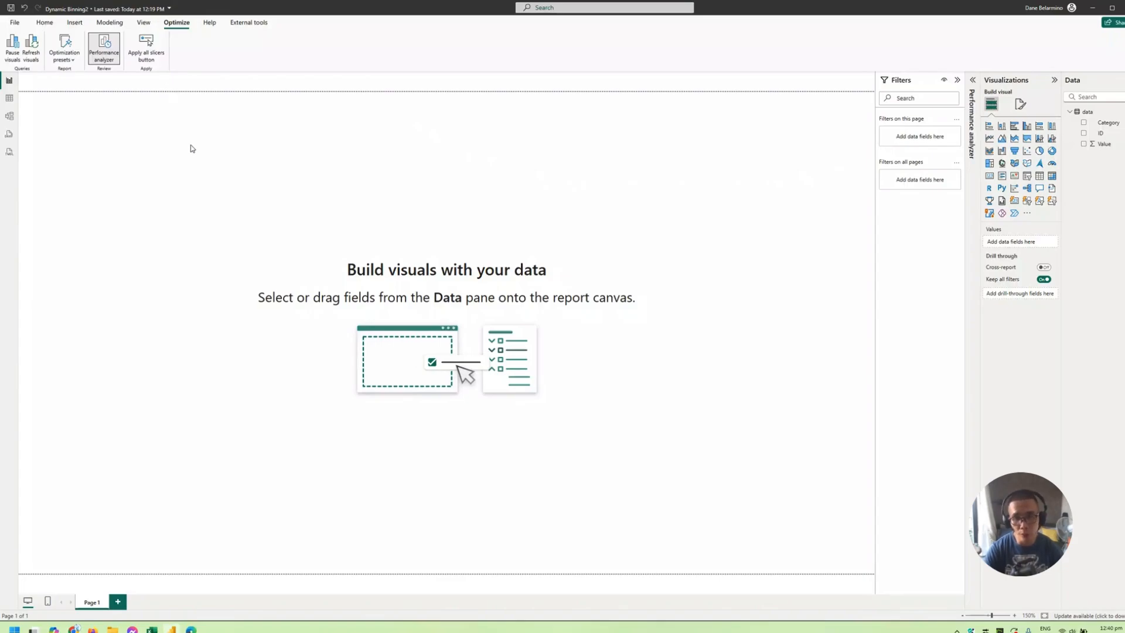
- Create a whole-number numeric range parameter with a maximum of 90 and a default of 10, including its slicer on the page
click(45, 22)
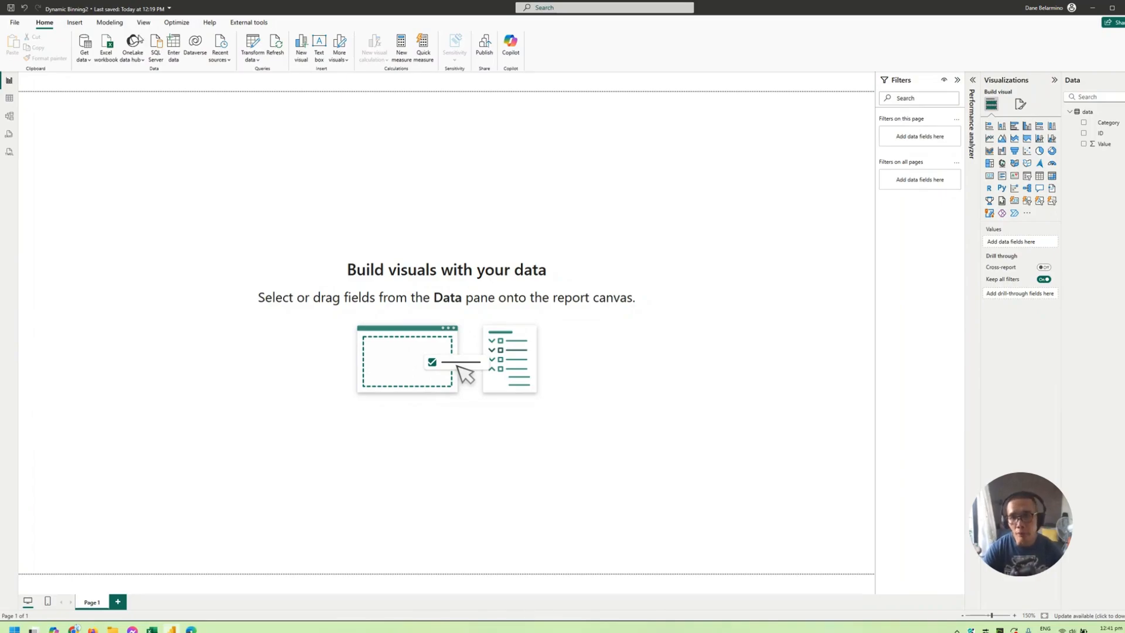
click(116, 24)
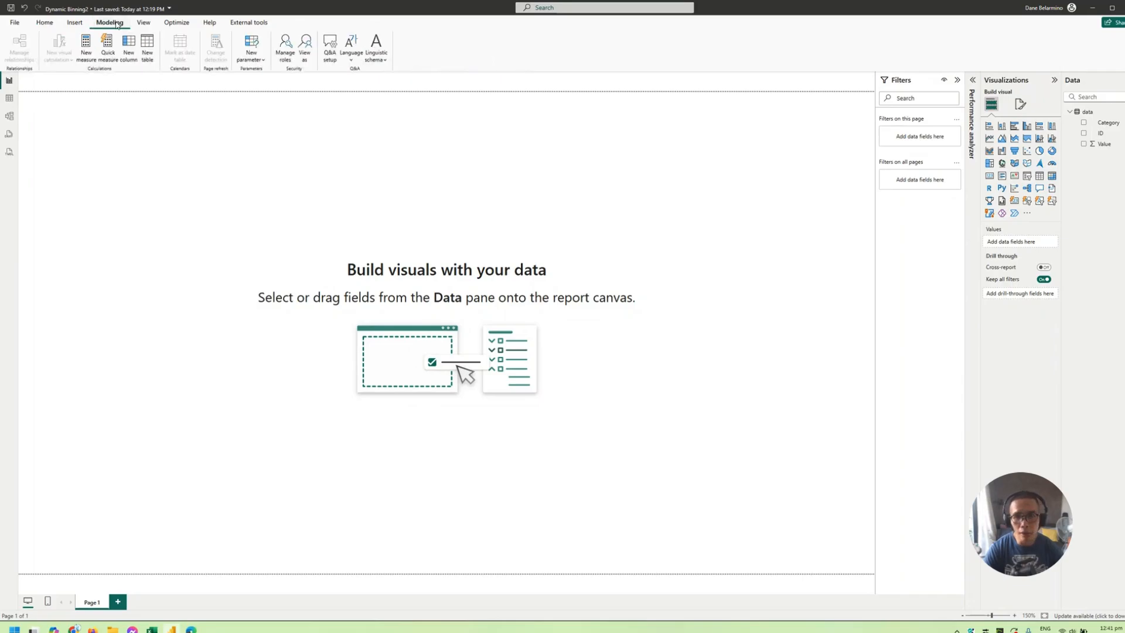
click(252, 56)
click(272, 76)
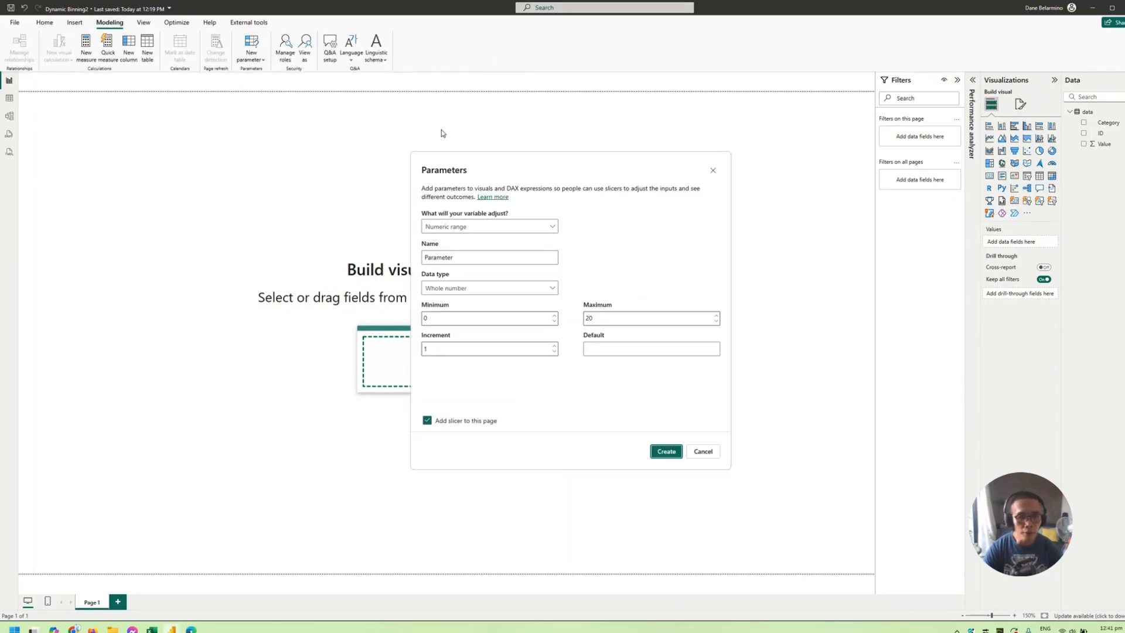
double_click(627, 315)
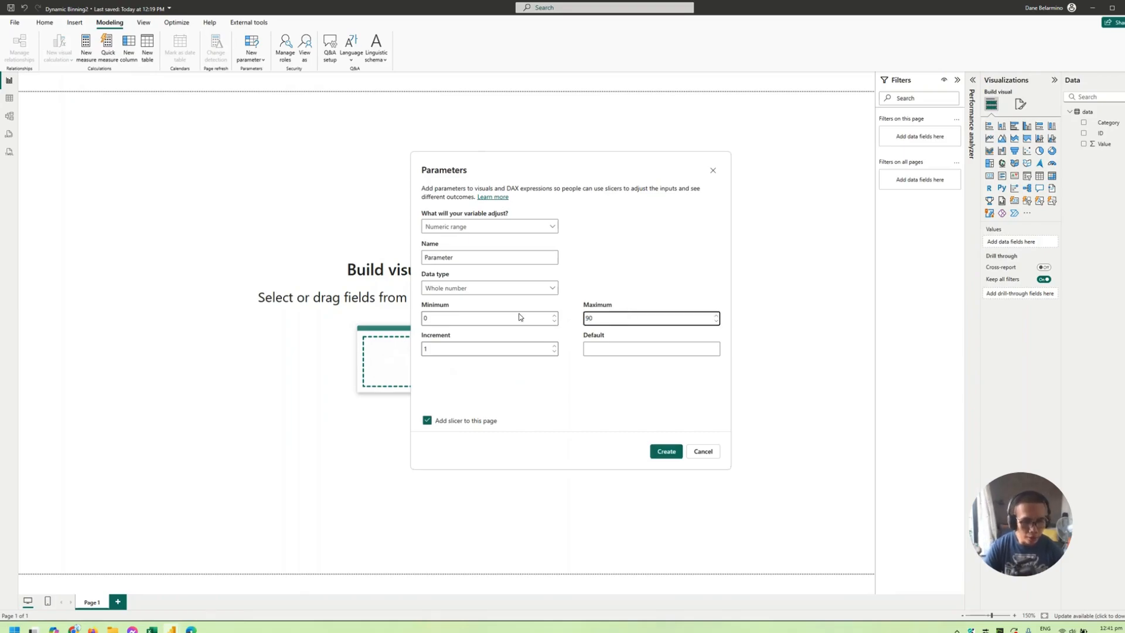
click(616, 348)
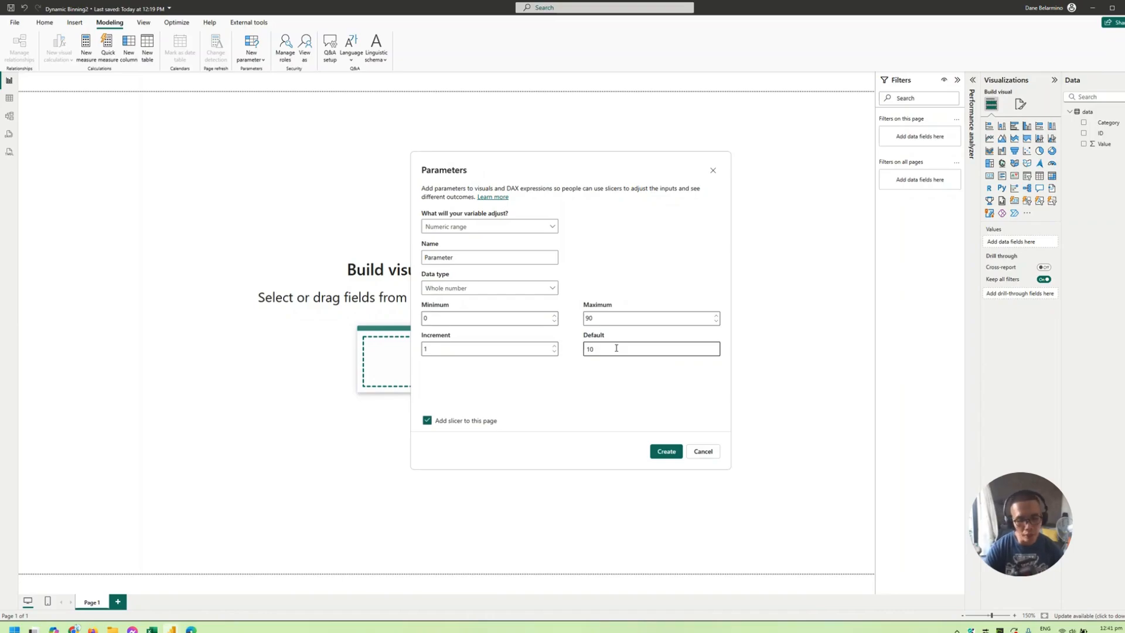
click(662, 451)
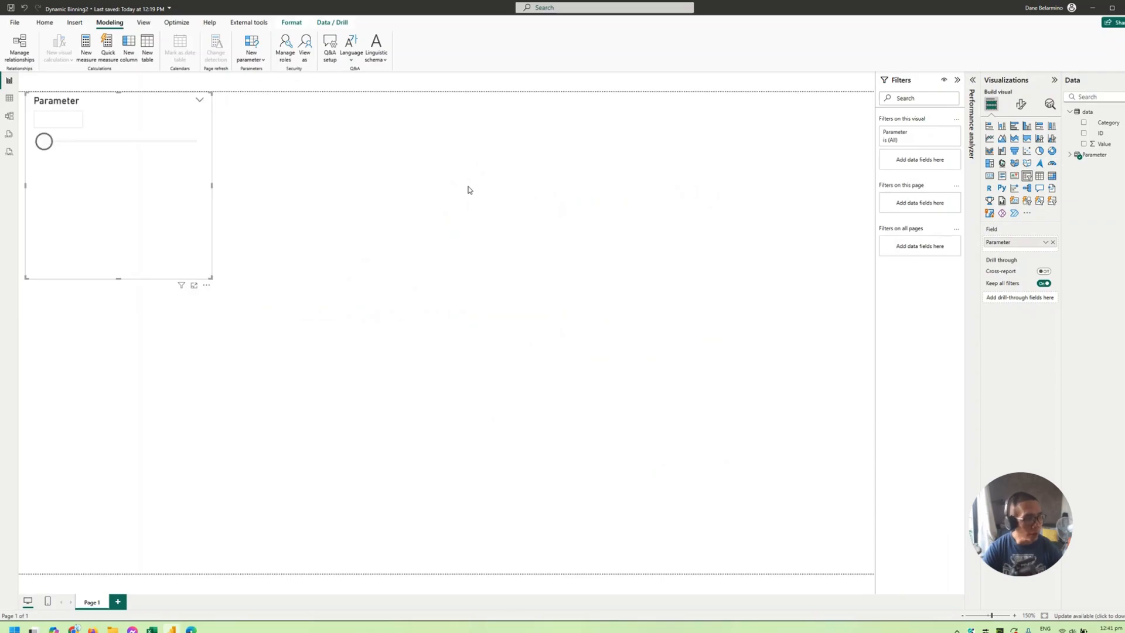
- Reduce the Parameter slicer's size, place it near the upper middle of the page, and expand the Parameter table's fields
drag(58, 170, 332, 173)
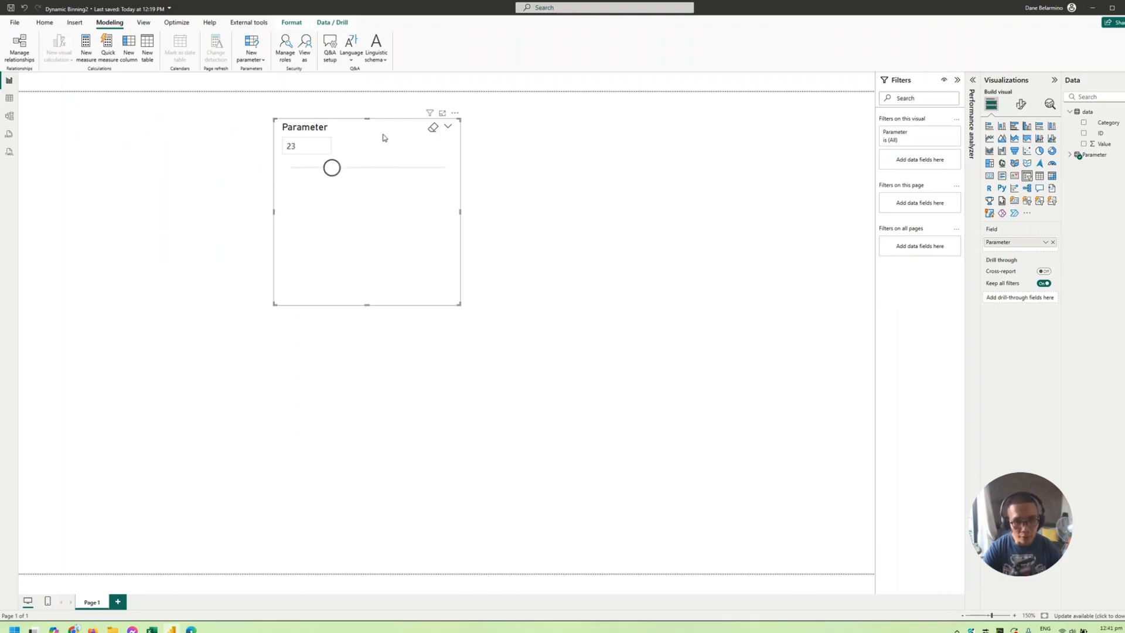
drag(383, 137, 304, 134)
drag(381, 301, 365, 245)
click(1076, 154)
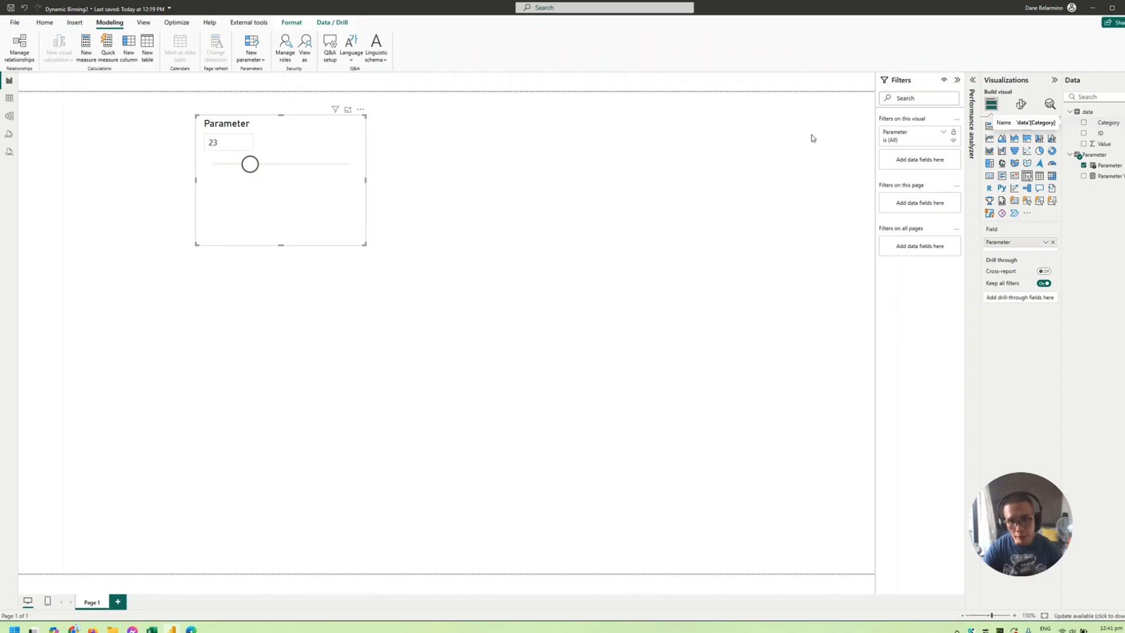
drag(363, 227, 517, 243)
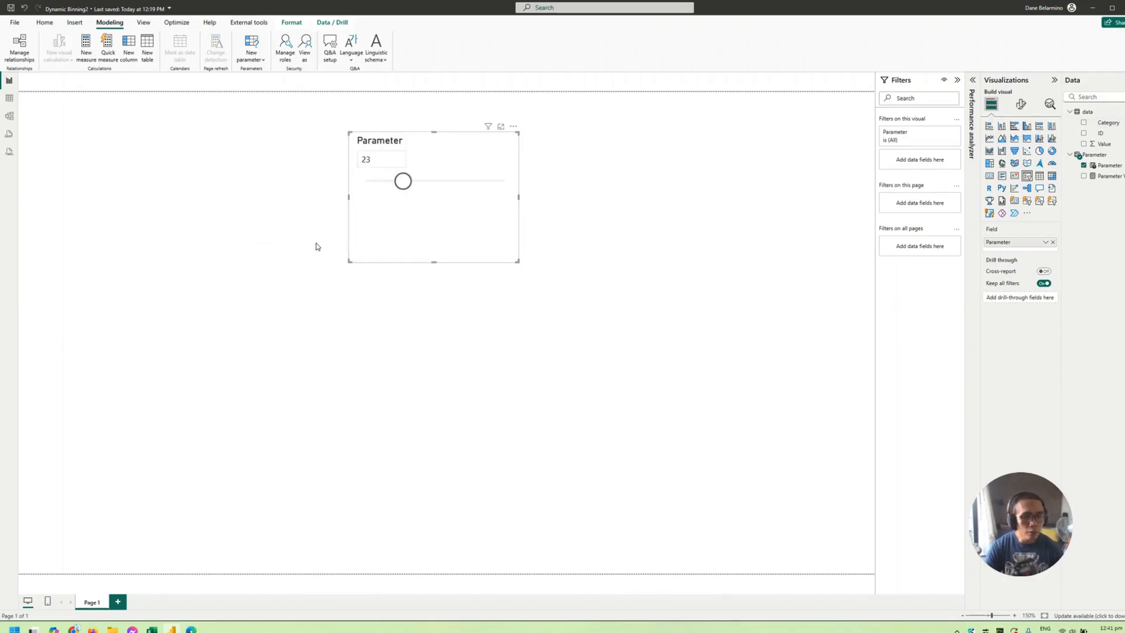
drag(399, 245, 497, 274)
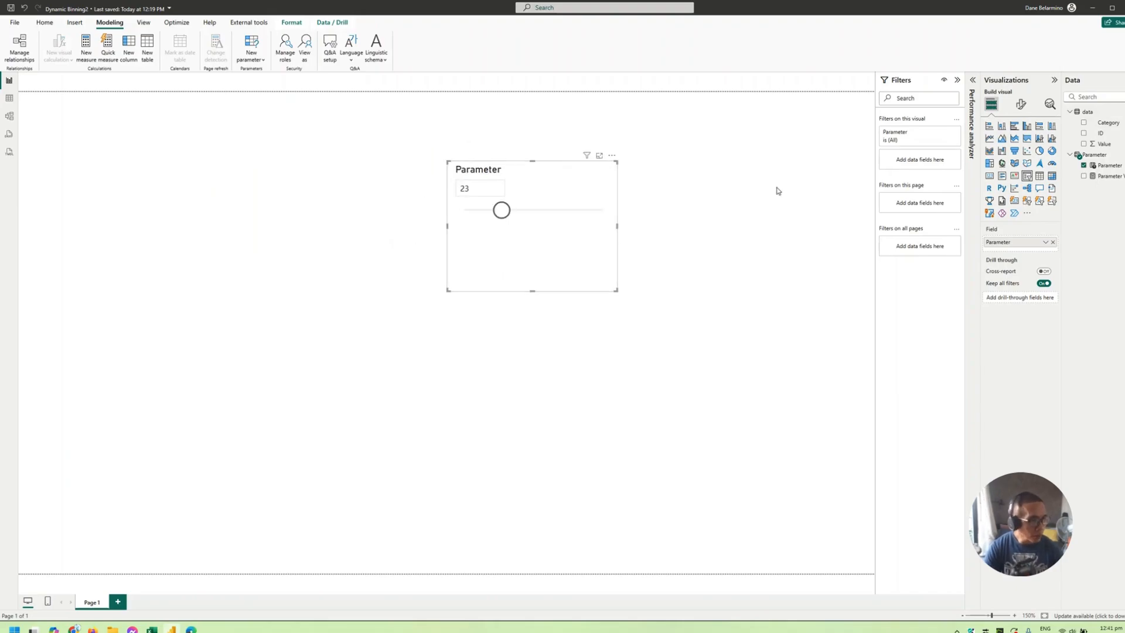
- Add Parameter Value to the canvas as a card and arrange it beside the Parameter slicer
drag(1109, 176, 793, 211)
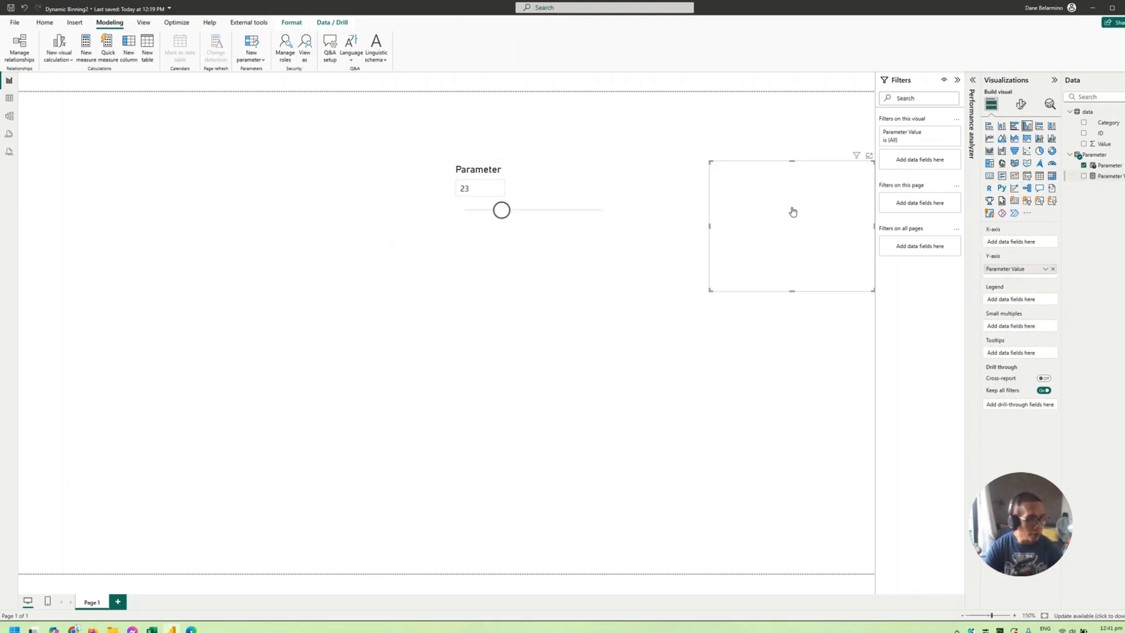
drag(565, 274, 446, 265)
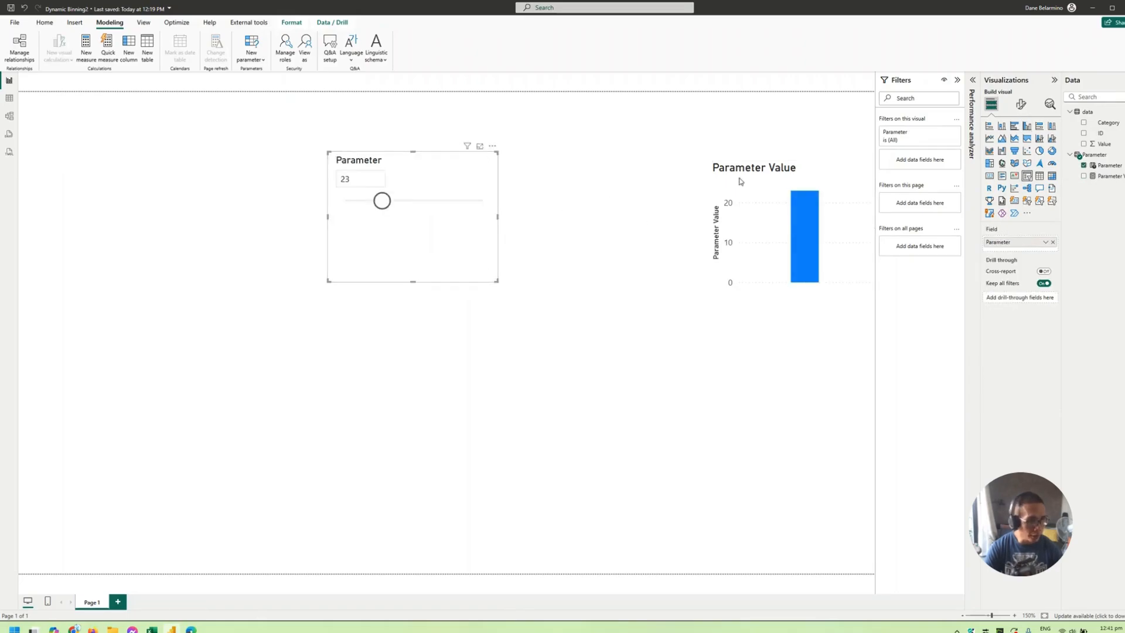
click(1039, 175)
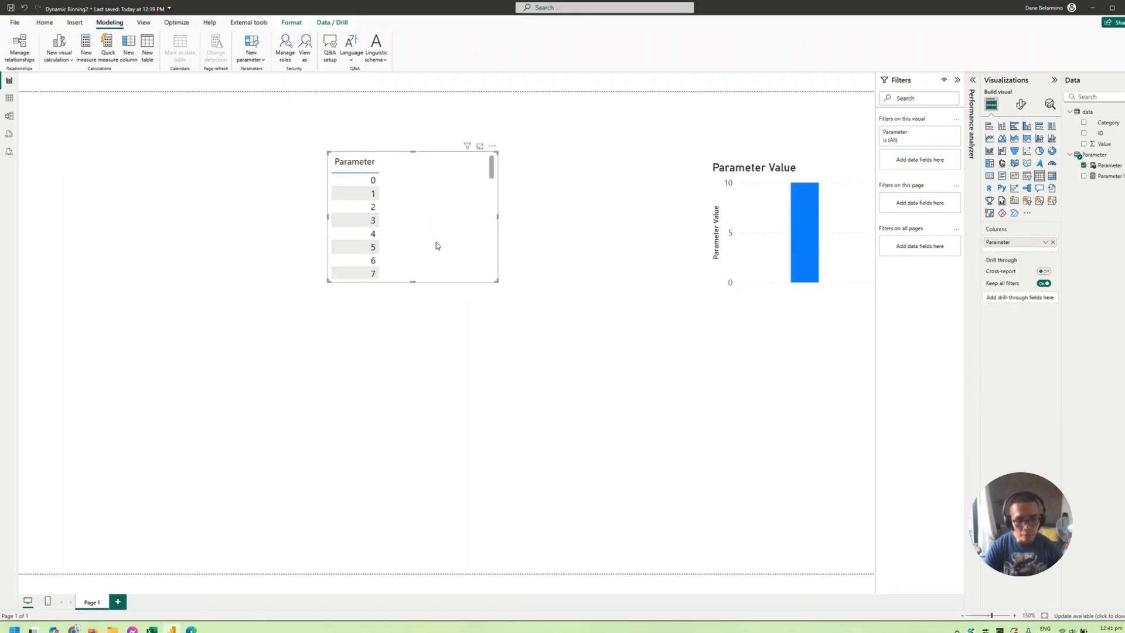
key(ctrl+z)
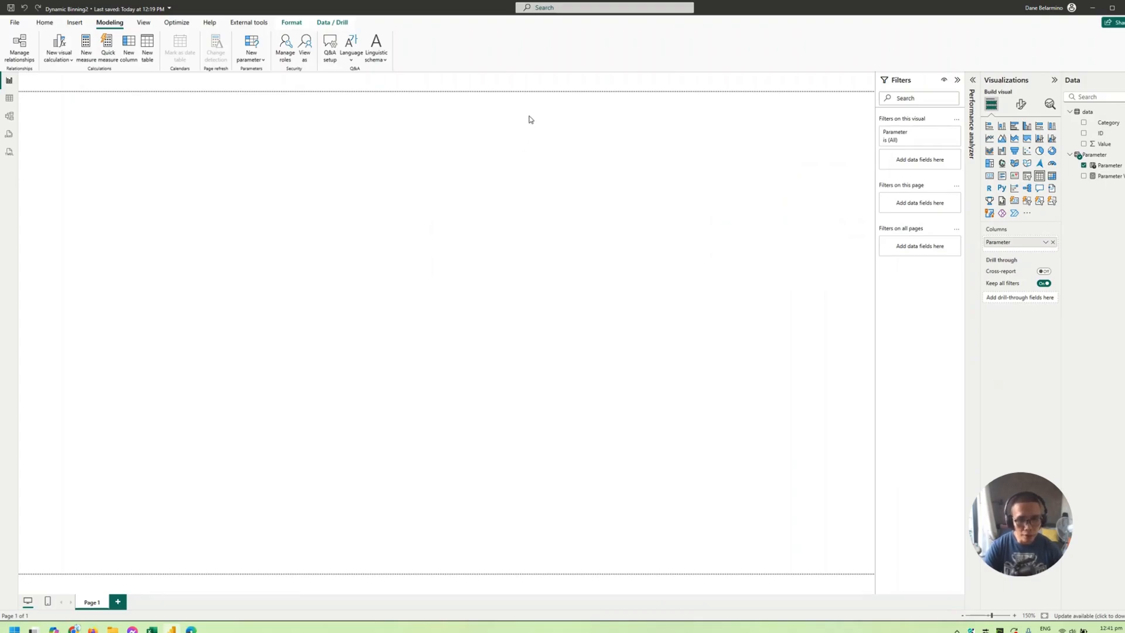
click(809, 189)
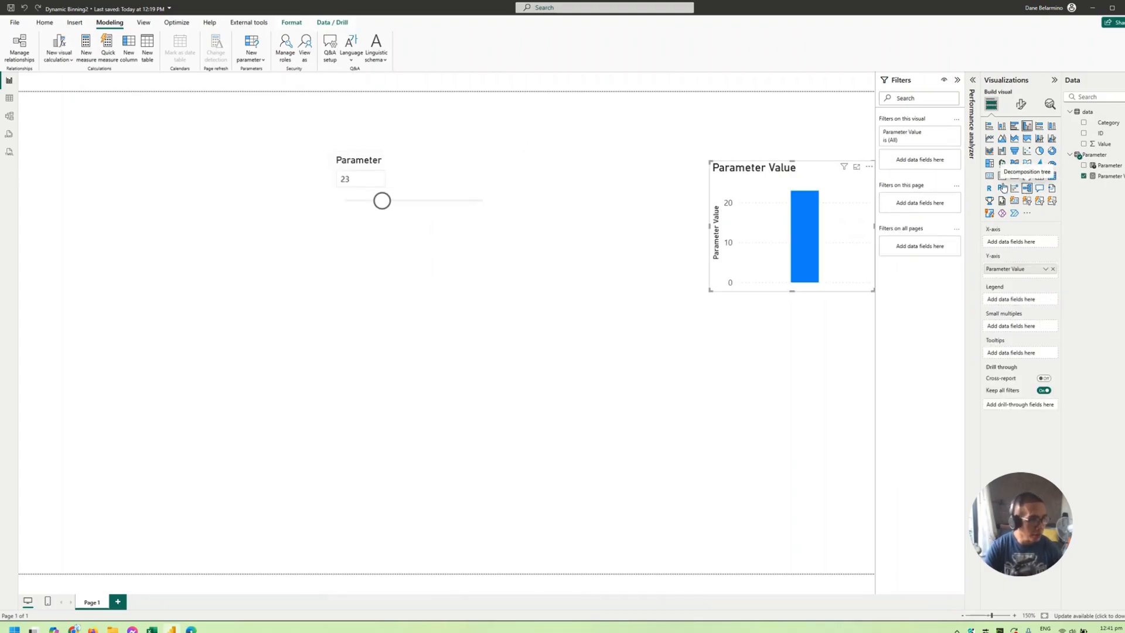
click(989, 176)
drag(771, 219, 625, 210)
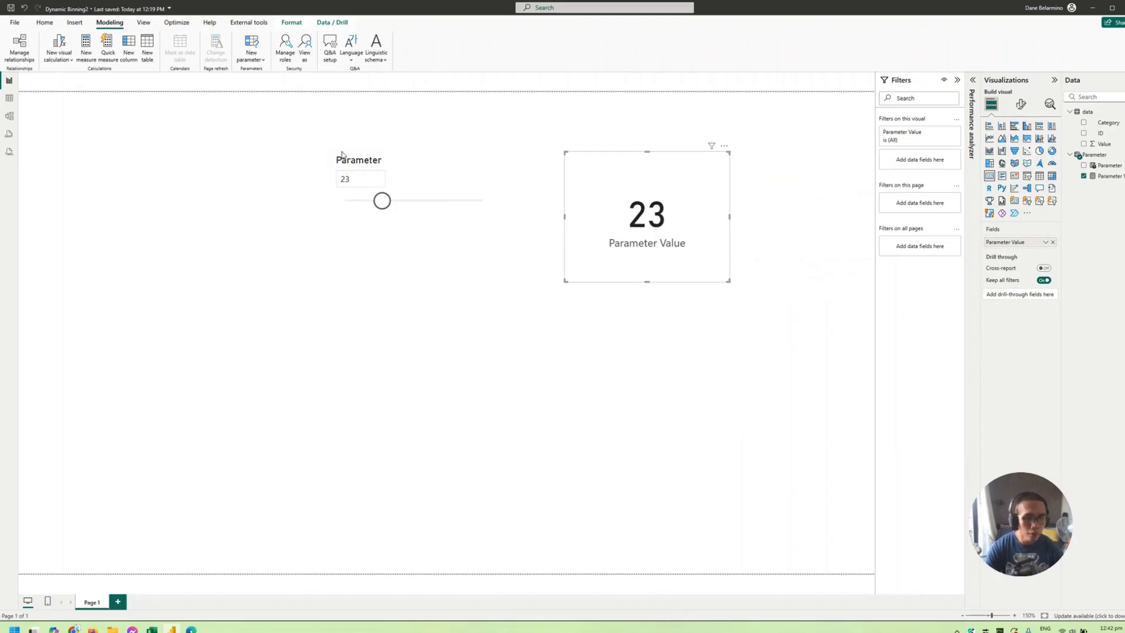
- Set the Parameter slicer's value to 10
click(352, 176)
text(10)
key(Return)
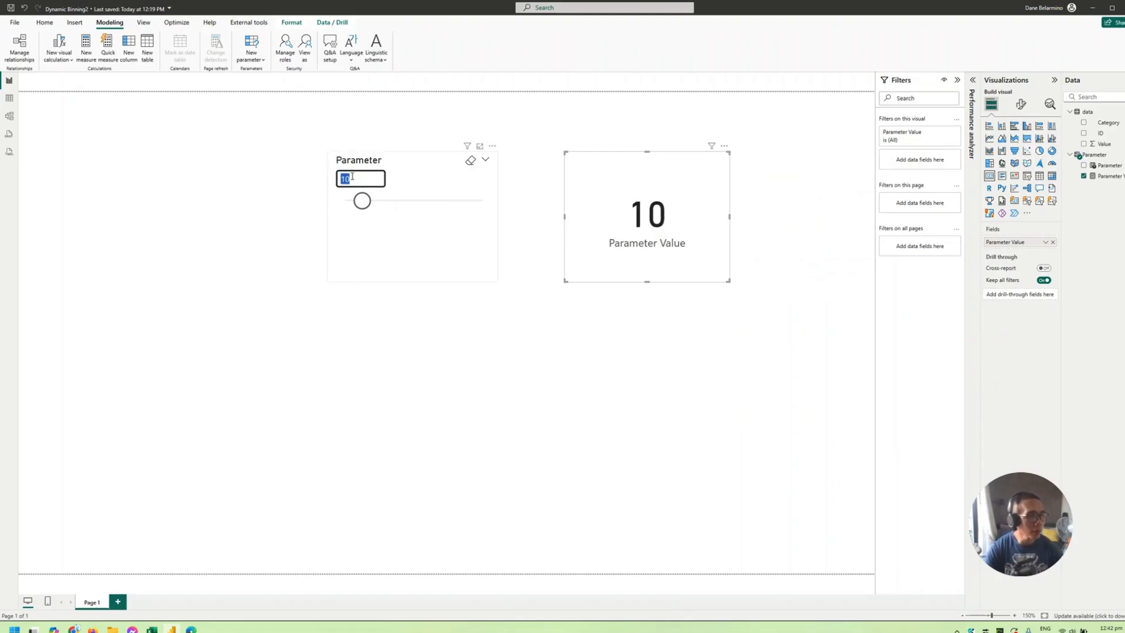
- Add a calculated column named "Calc Column Bin" to the data table and start its formula on a new line with enlarged text
click(9, 98)
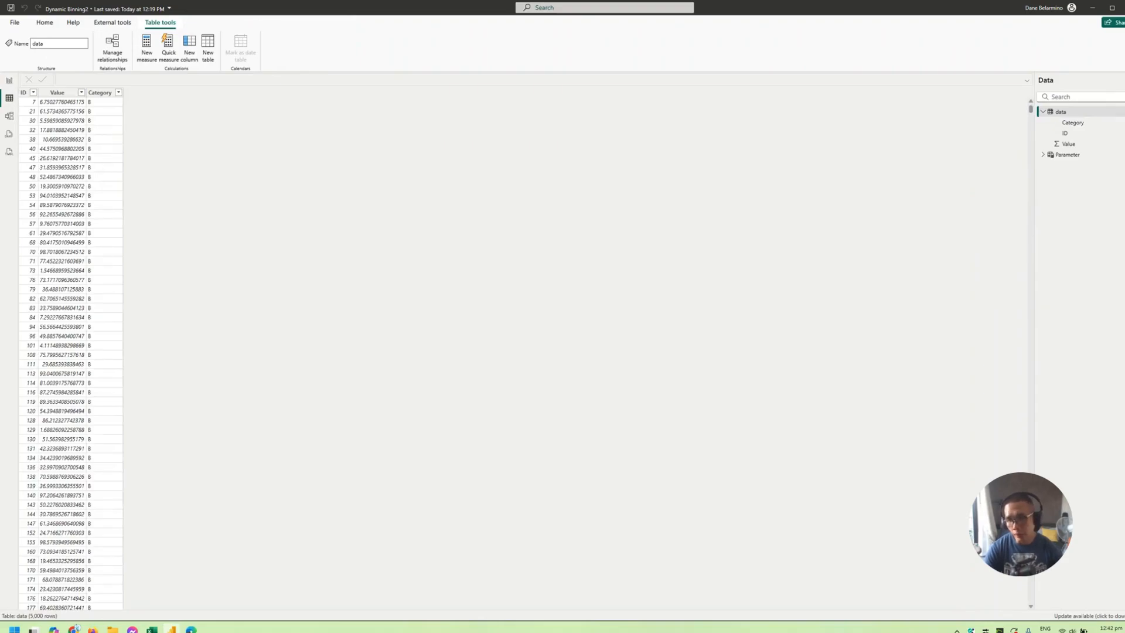
click(24, 92)
click(58, 92)
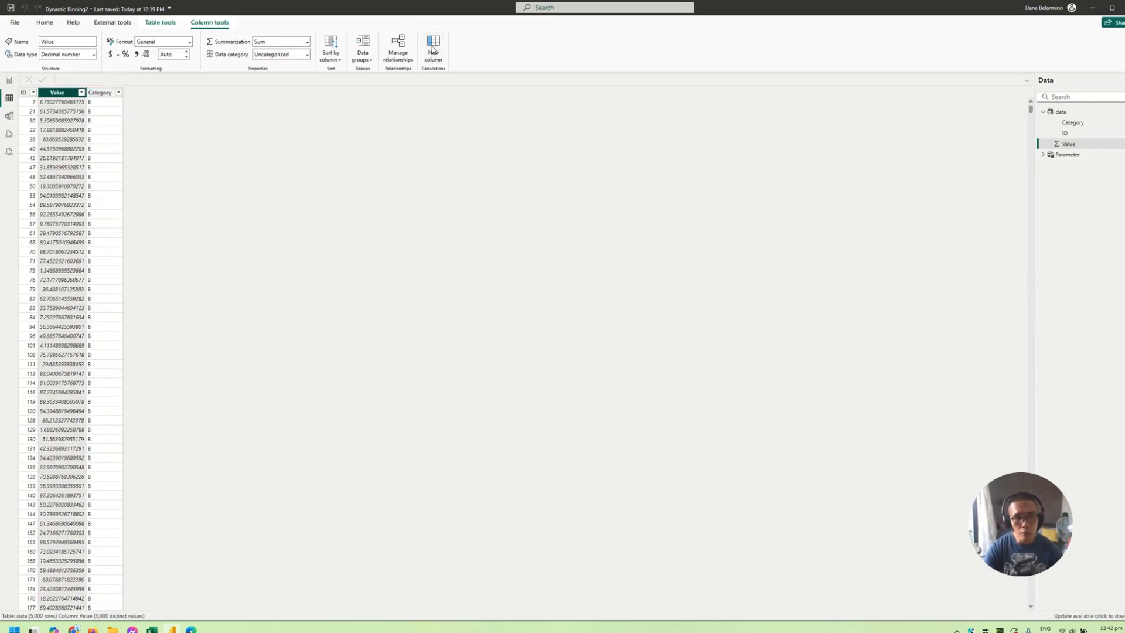
click(108, 82)
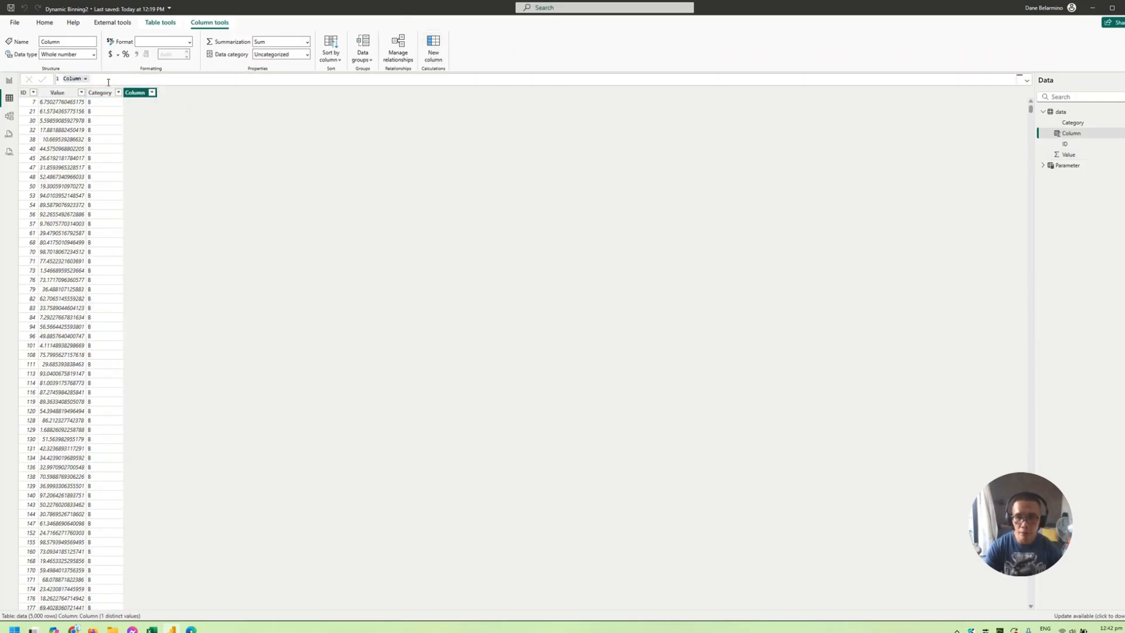
text(Ca)
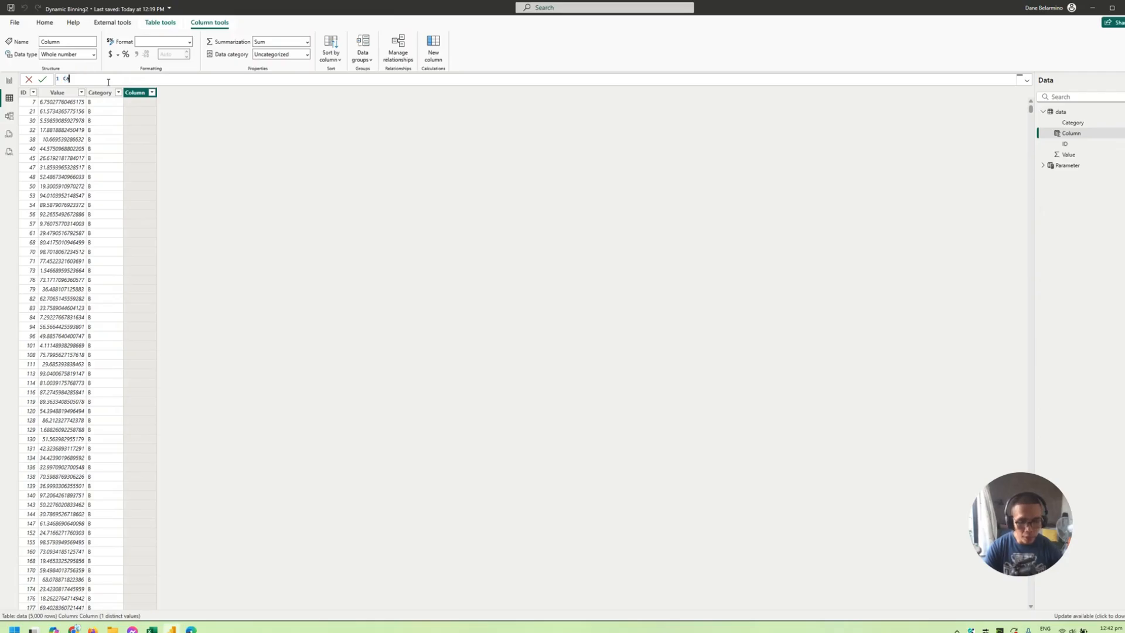
text(lc Column b)
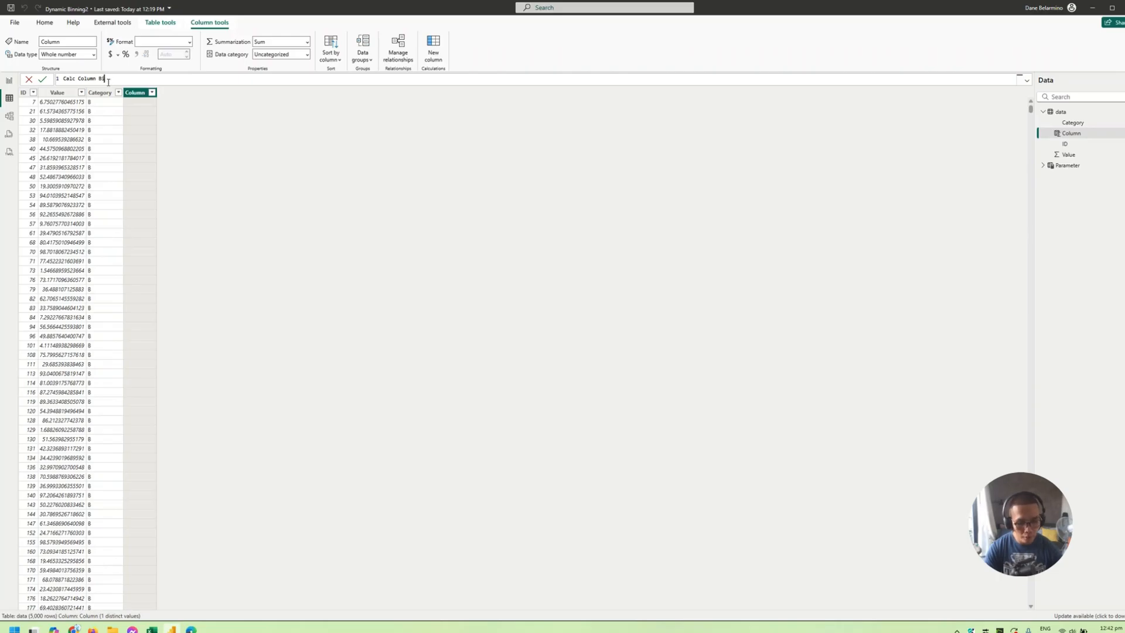
text(in =)
key(shift+Return)
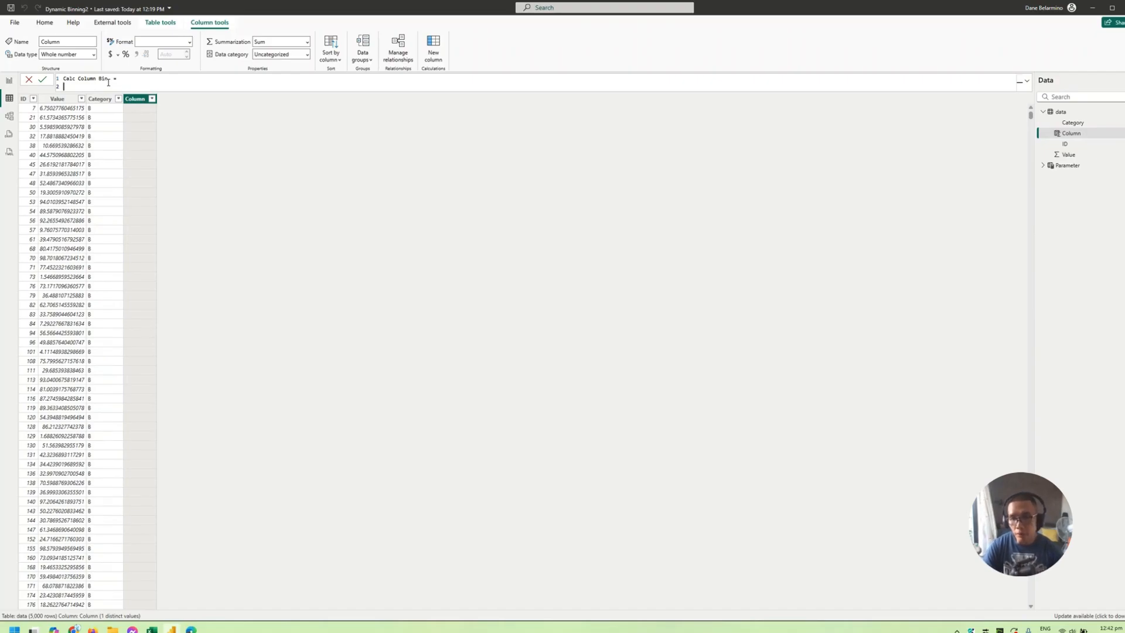
scroll(109, 83, up, 3)
text(quotient()
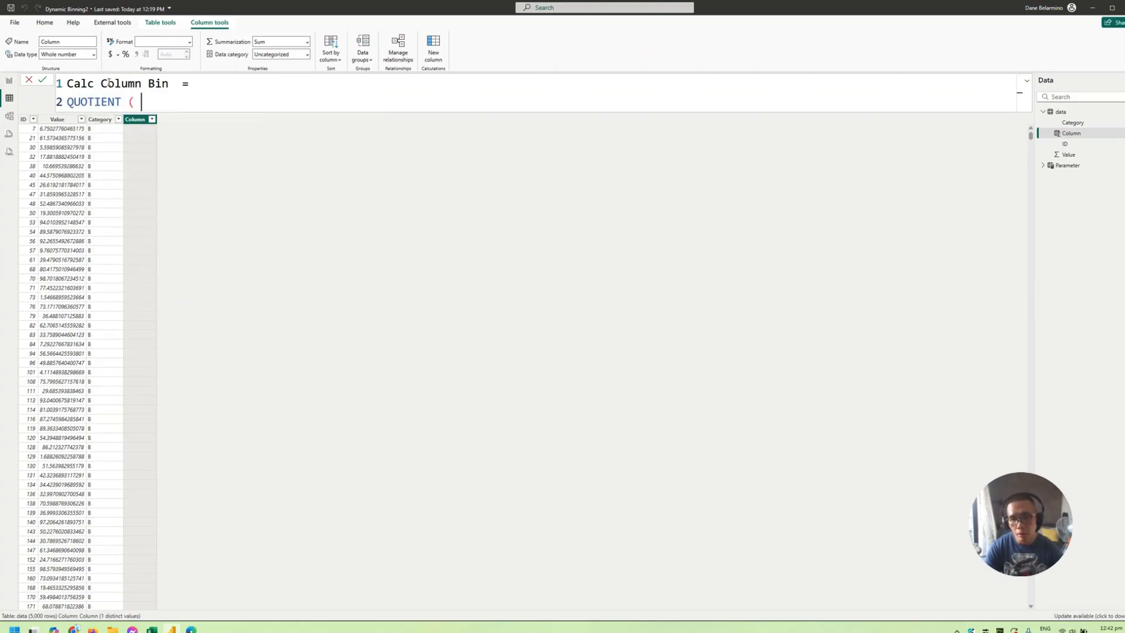
key(BackSpace)
key(BackSpace)
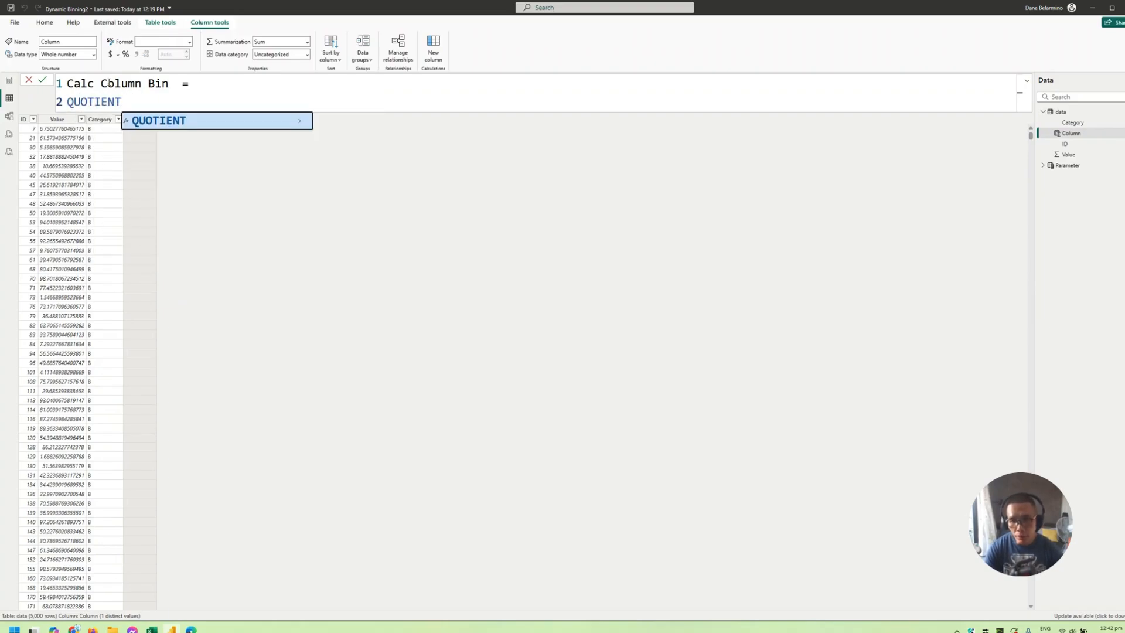
key(BackSpace)
key(BackSpace)
key(BackSpace)
key(BackSpace)
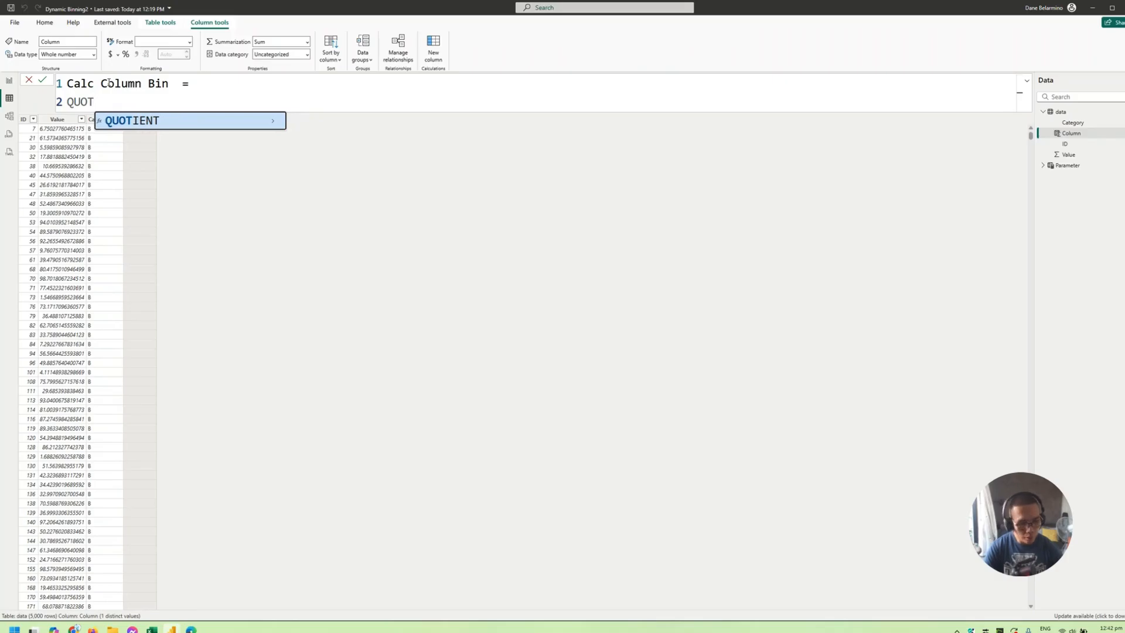
key(BackSpace)
key(BackSpace)
key(BackSpace)
key(BackSpace)
- Begin the column formula with the QUOTIENT function and its opening parenthesis, and show the function's description
text(quotie)
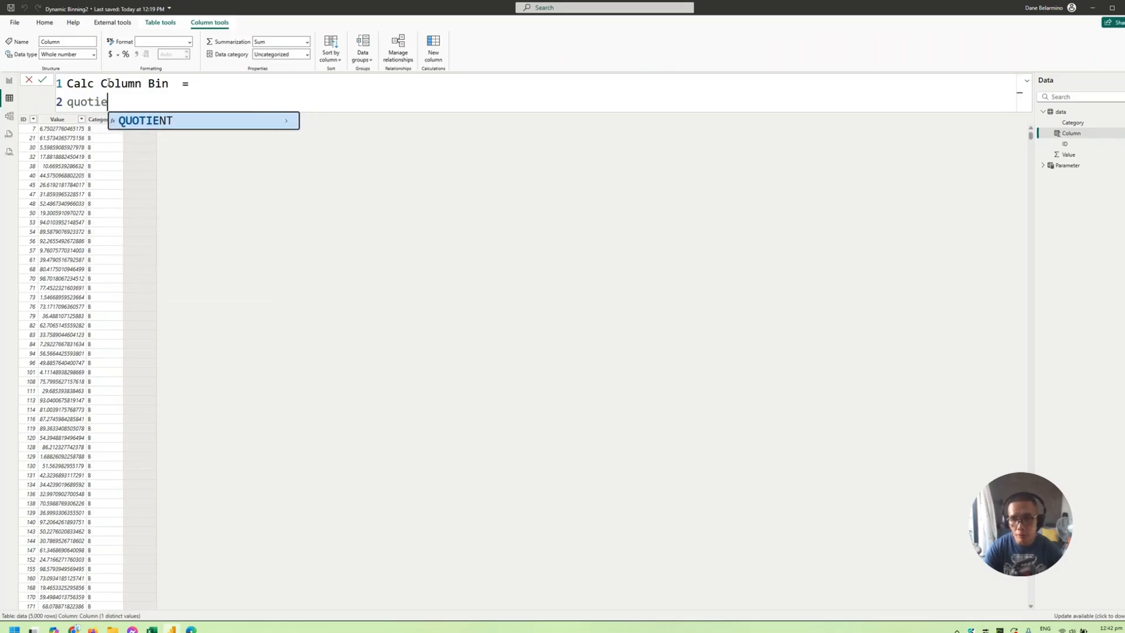
text(nt)
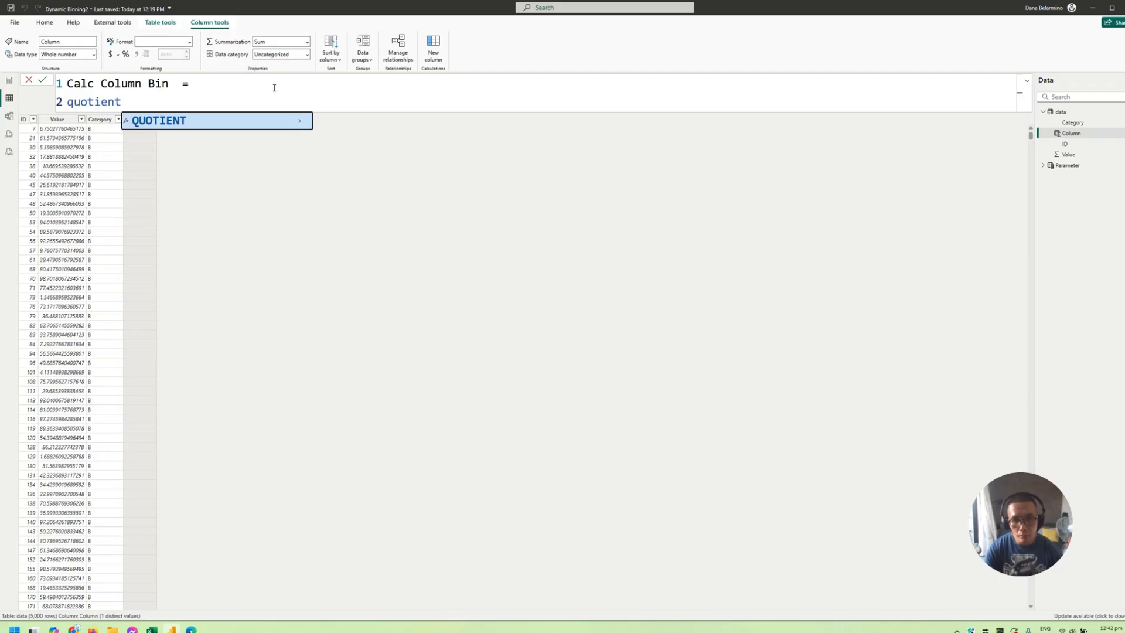
click(300, 122)
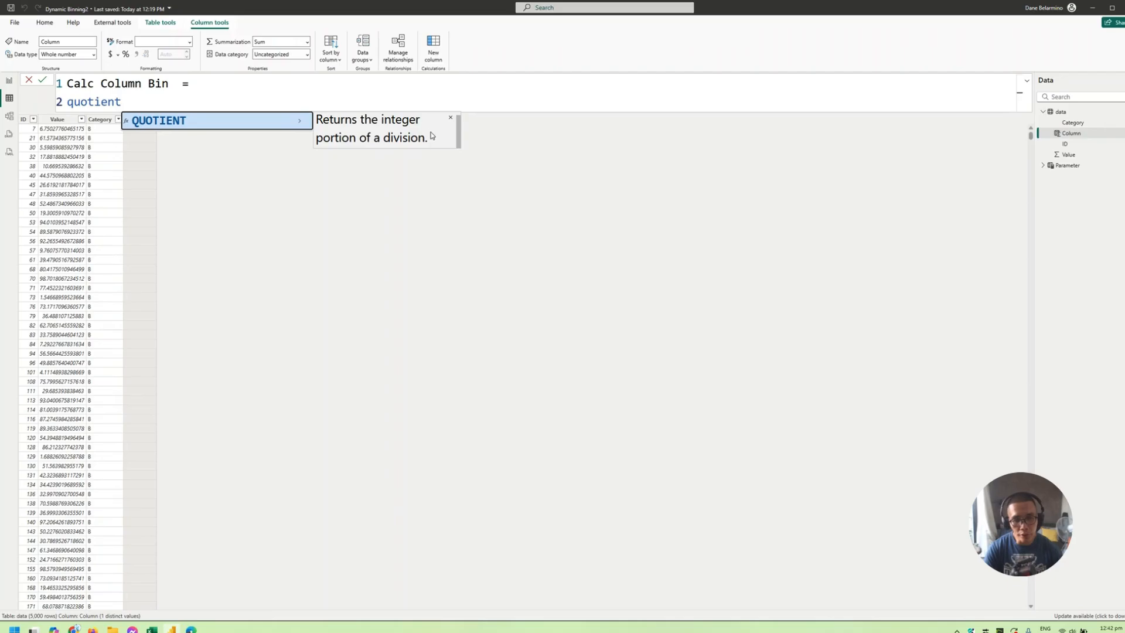
key(Tab)
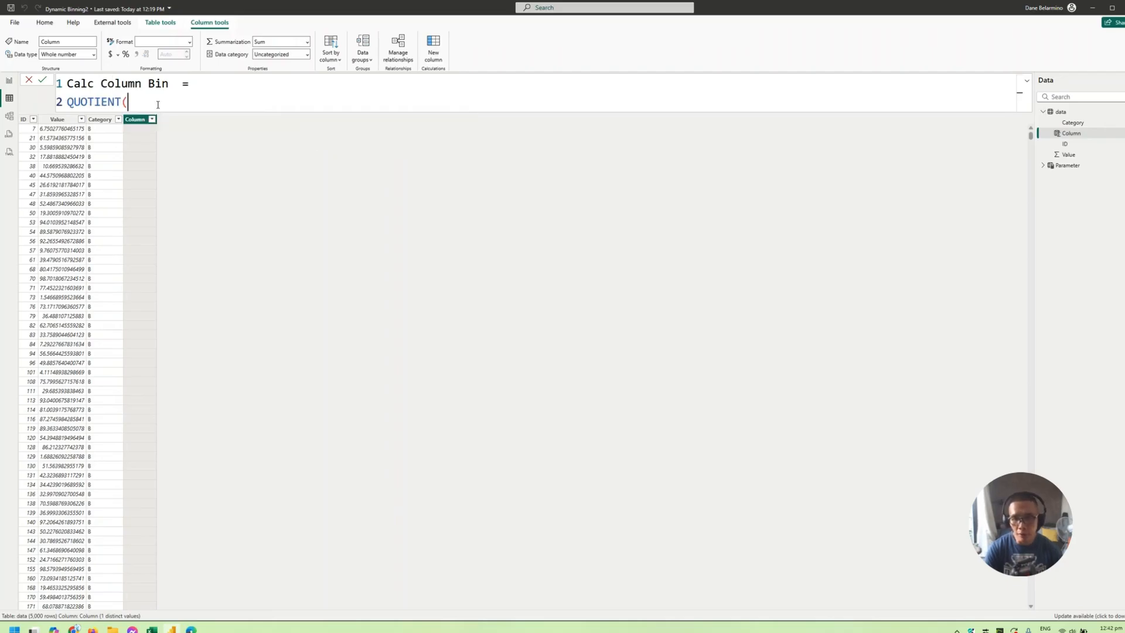
key(Left)
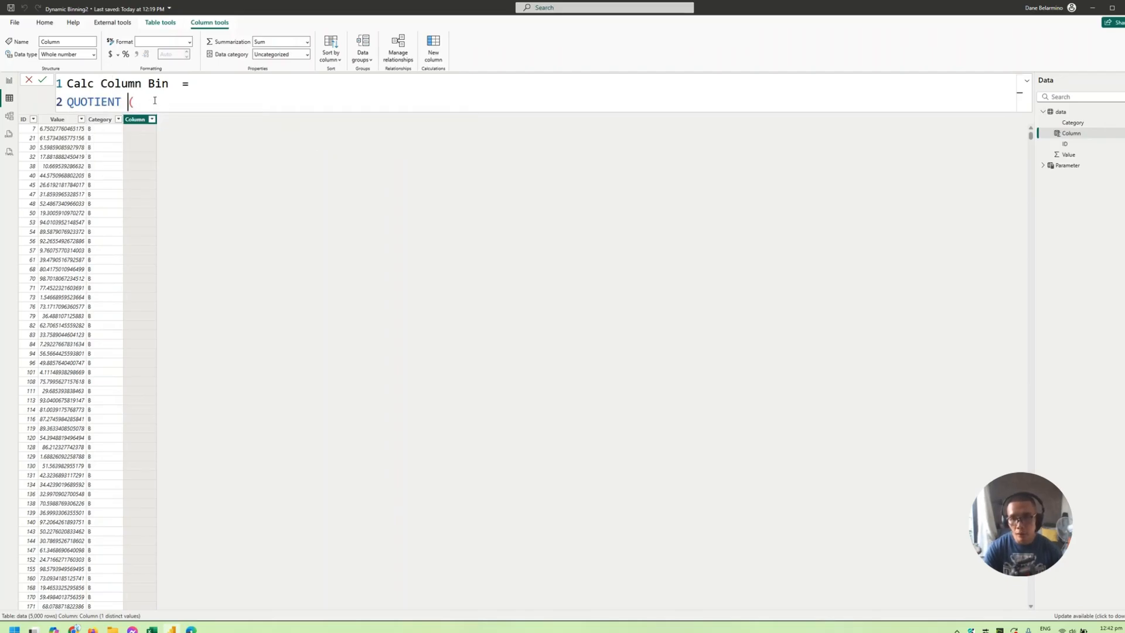
key(Right)
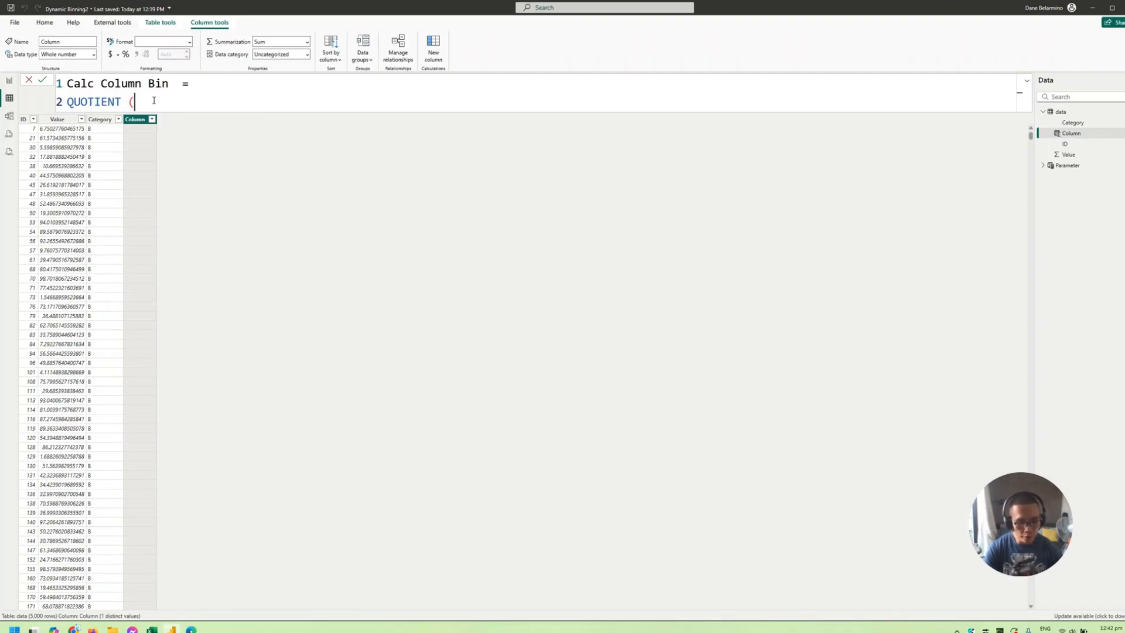
- Enter data[Value] as the numerator of the QUOTIENT function, followed by a comma
text(value)
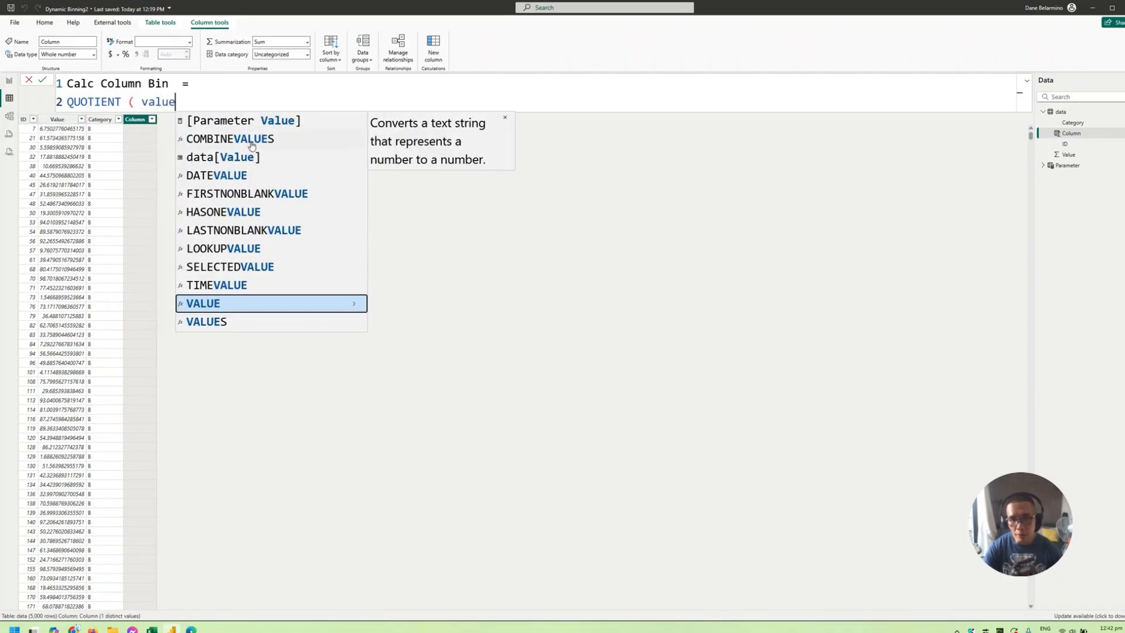
click(243, 158)
text(,)
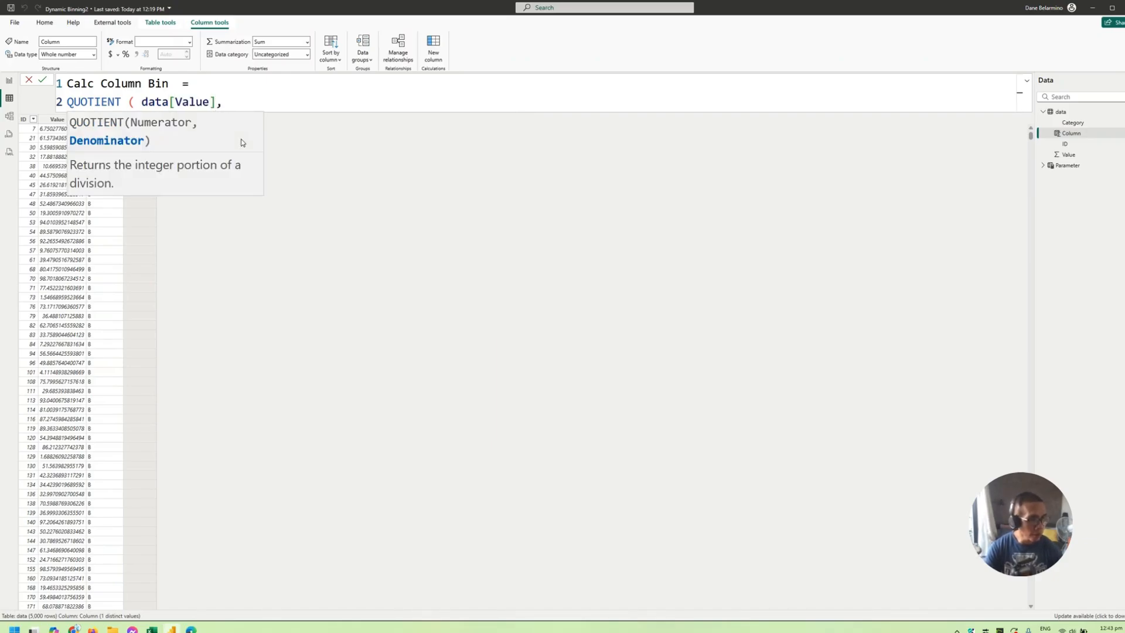
text( oa)
key(BackSpace)
key(BackSpace)
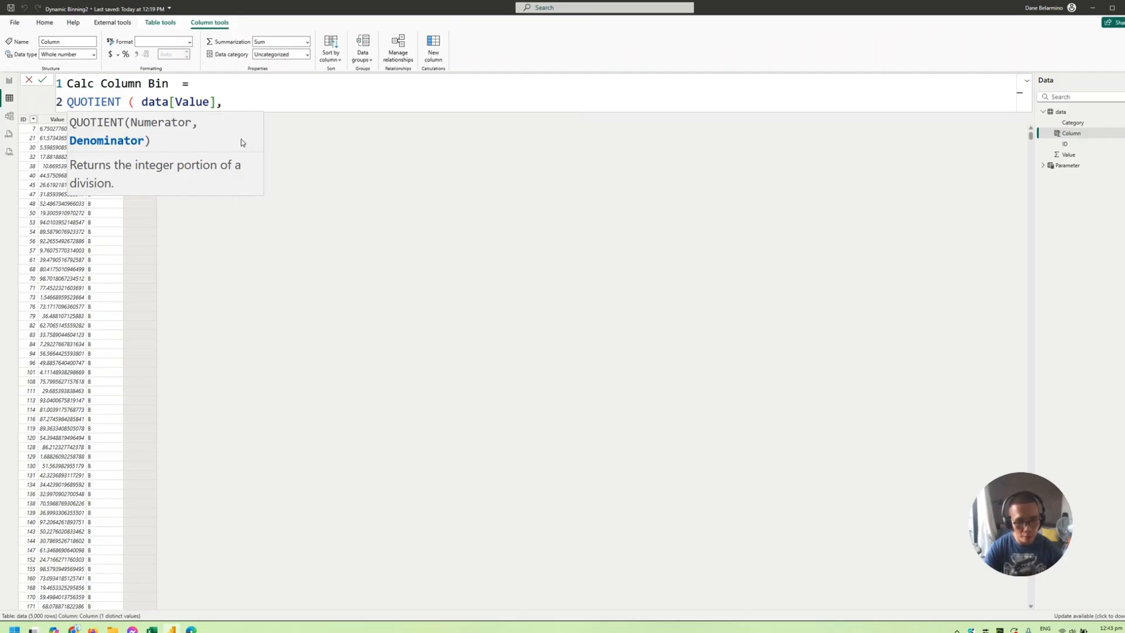
- Complete the QUOTIENT formula with [Parameter Value] as the denominator, without its table name, close the parenthesis and commit the column
text(para)
click(276, 141)
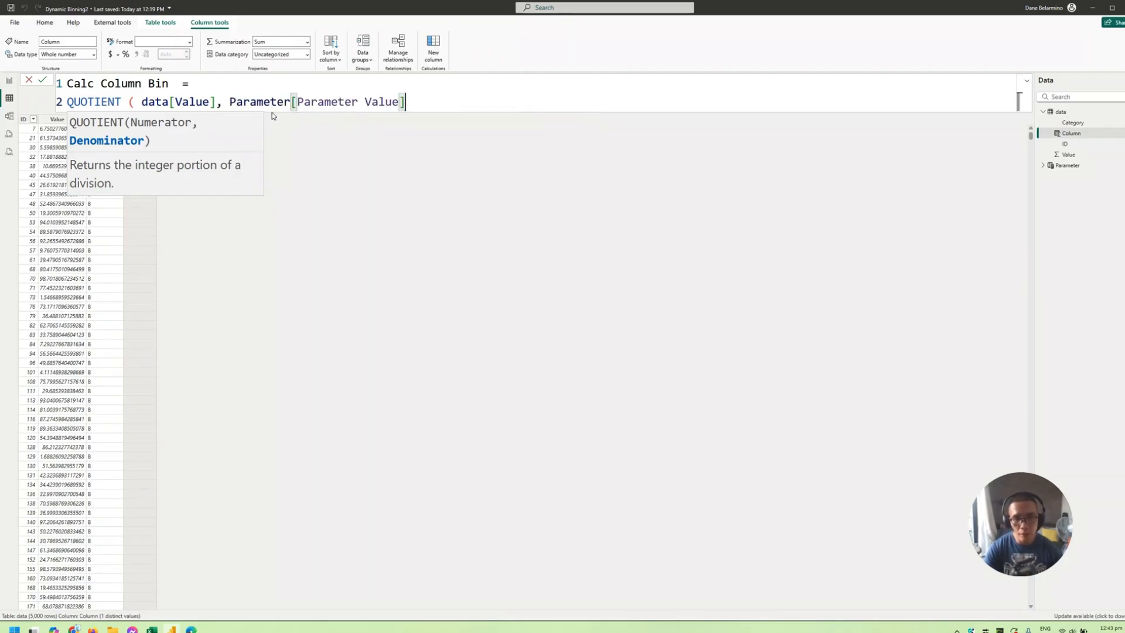
double_click(273, 103)
key(BackSpace)
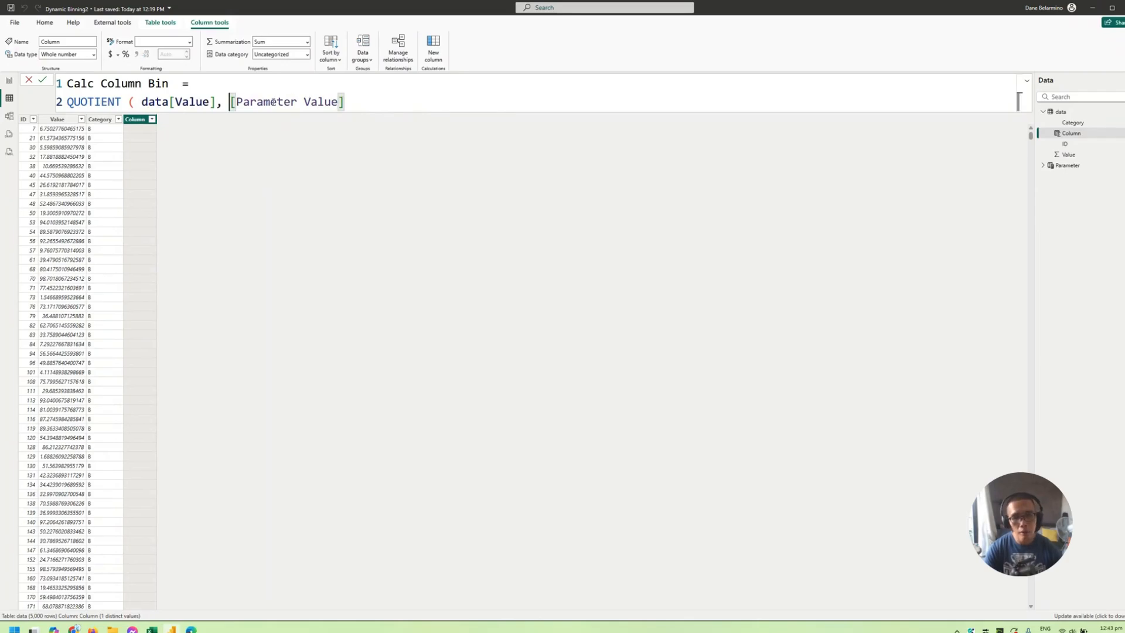
click(358, 104)
text())
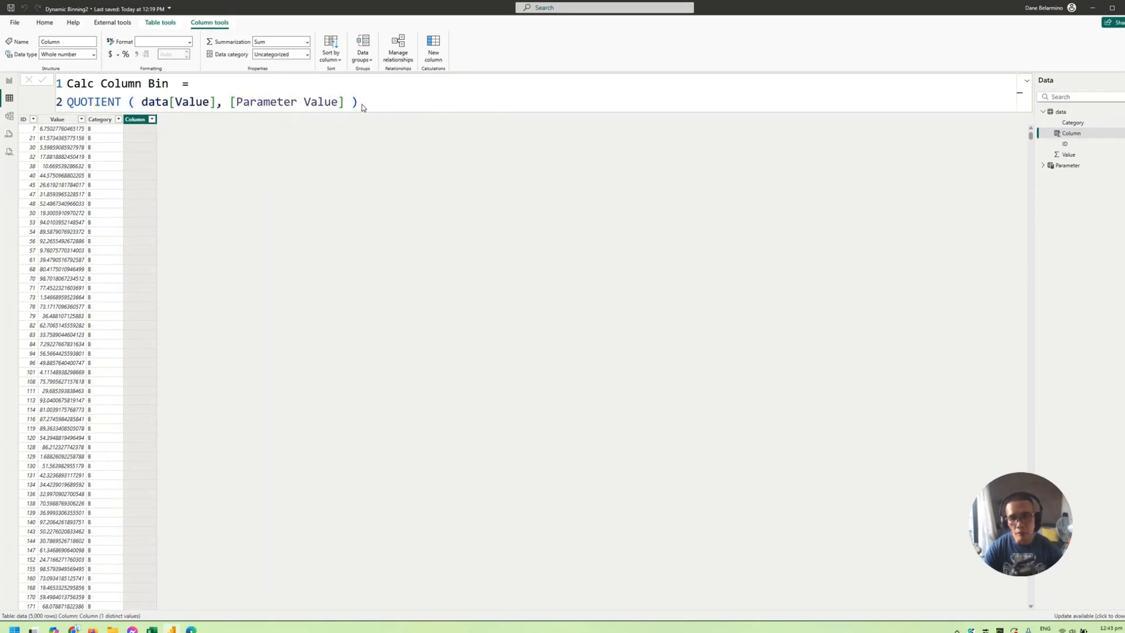
key(Return)
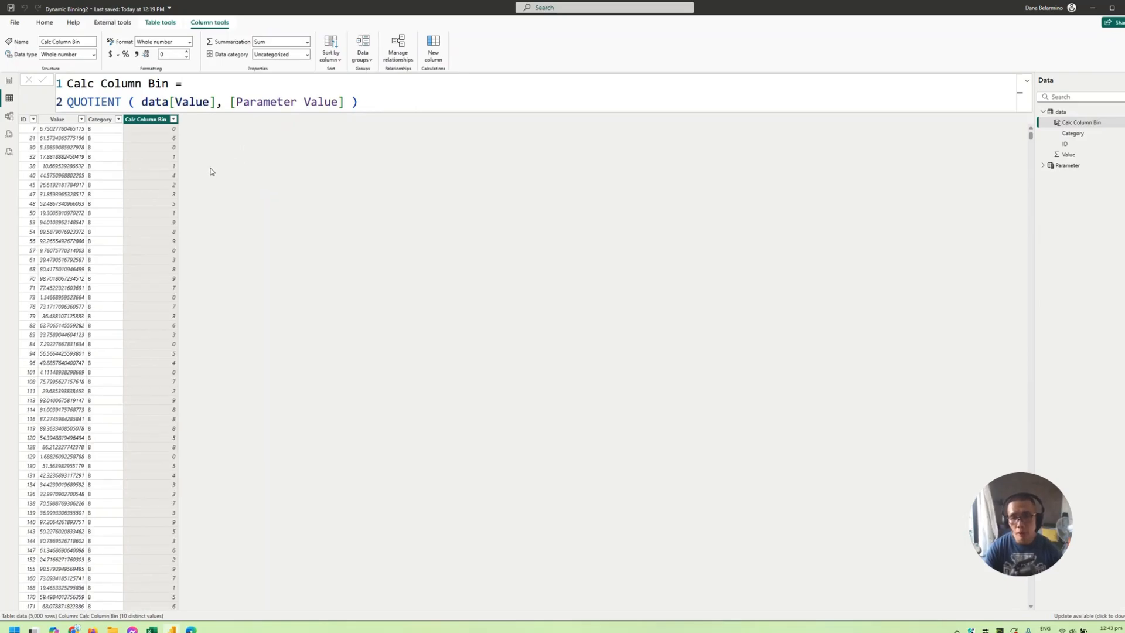
- Sort the data table by Calc Column Bin in ascending order and look through the sorted rows
click(173, 119)
click(175, 129)
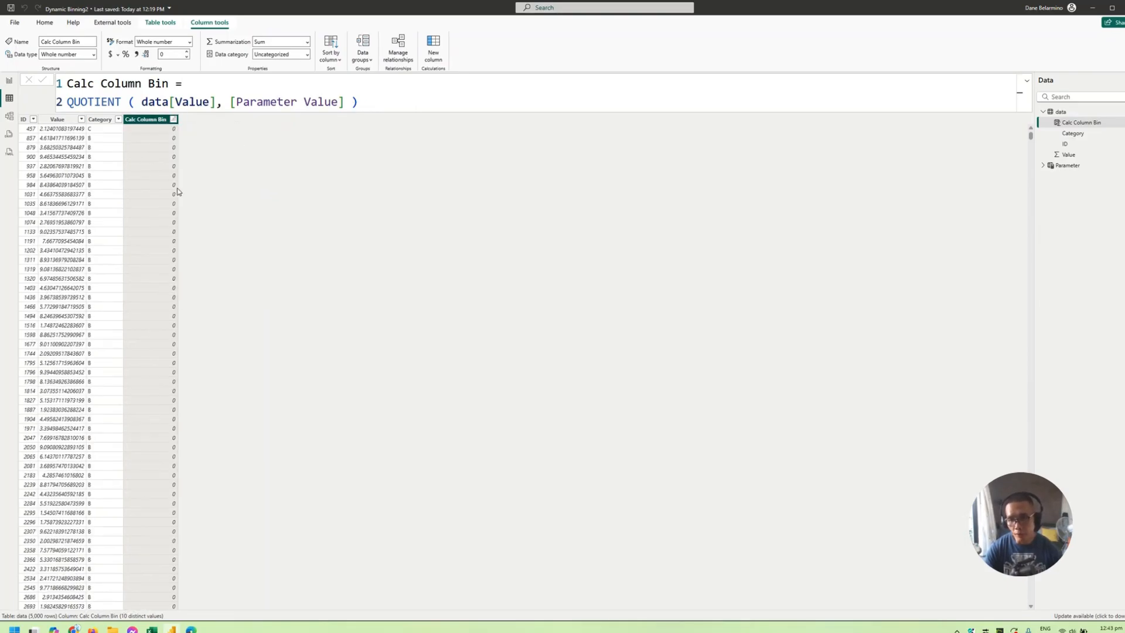
scroll(176, 196, down, 3)
scroll(177, 207, up, 3)
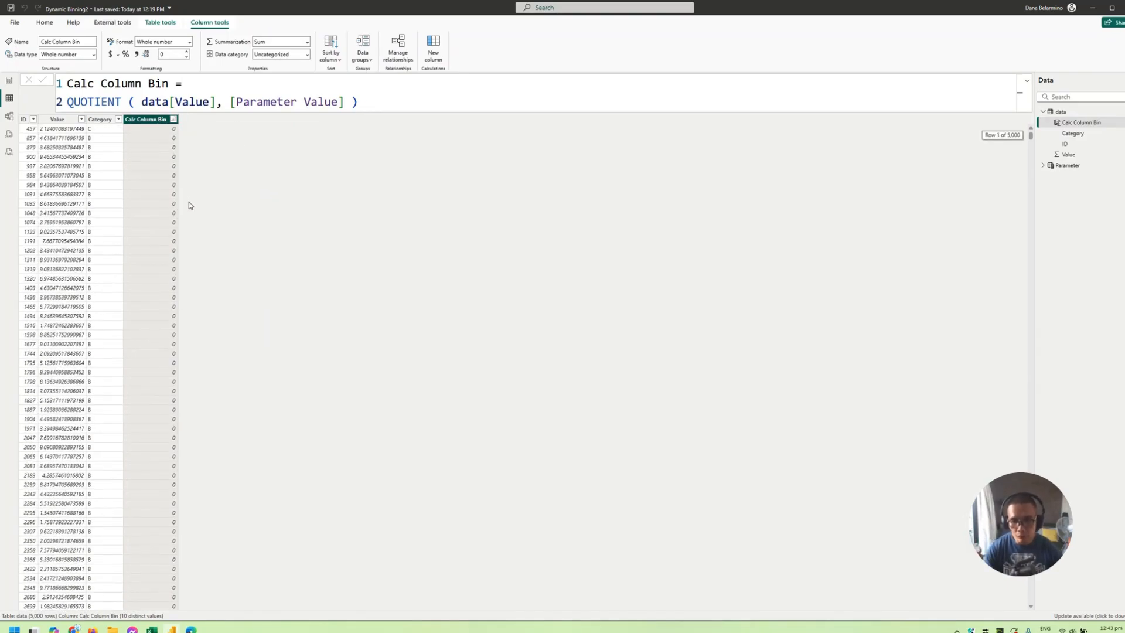
scroll(189, 205, down, 10)
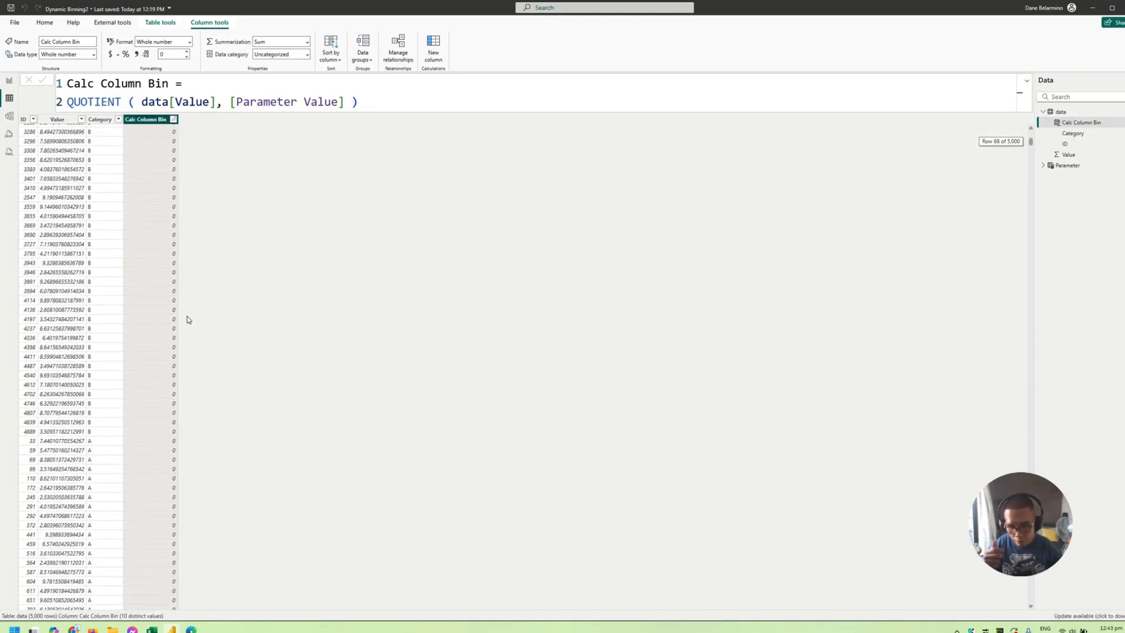
- On the report page, move the Parameter slicer up and to the left and add a table visual listing Calc Column Bin without summarization
click(9, 81)
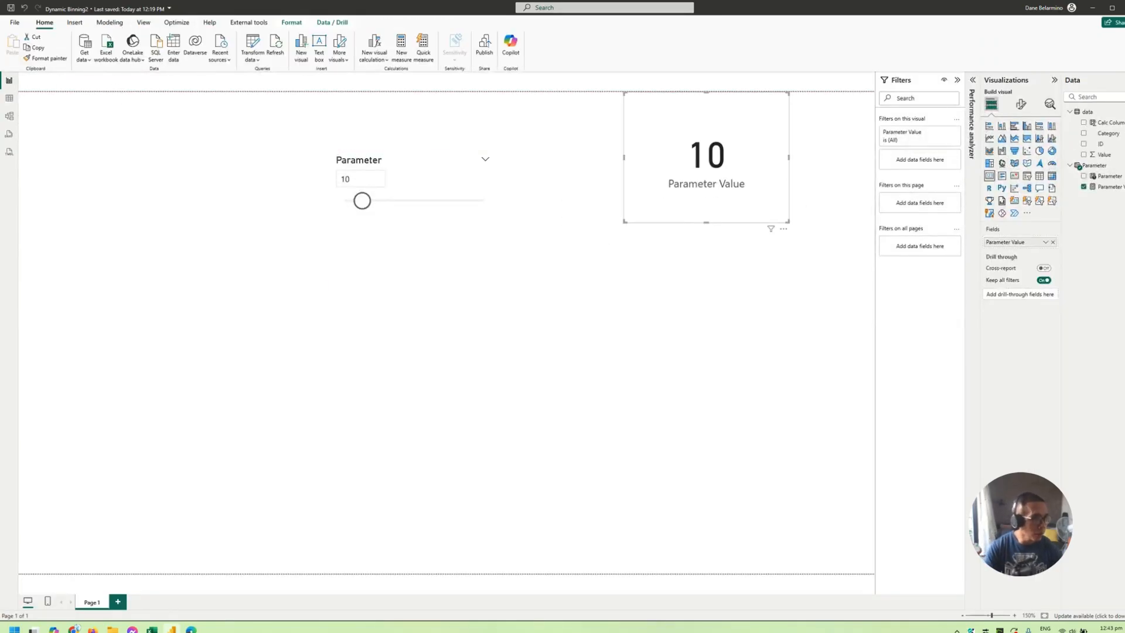
drag(430, 198, 297, 167)
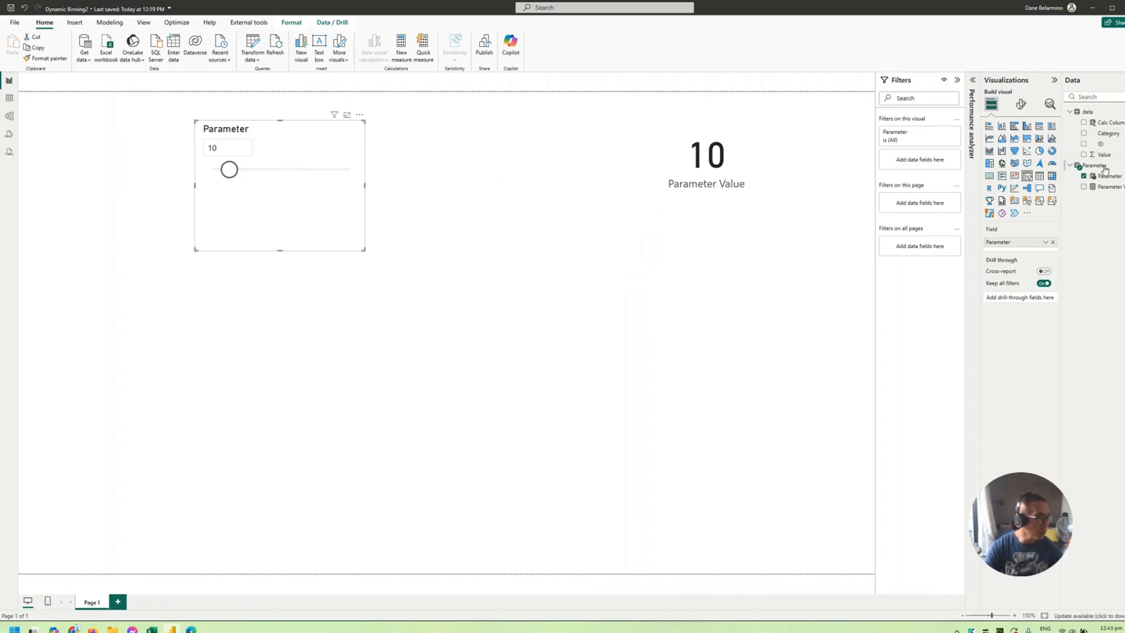
drag(1099, 125, 696, 430)
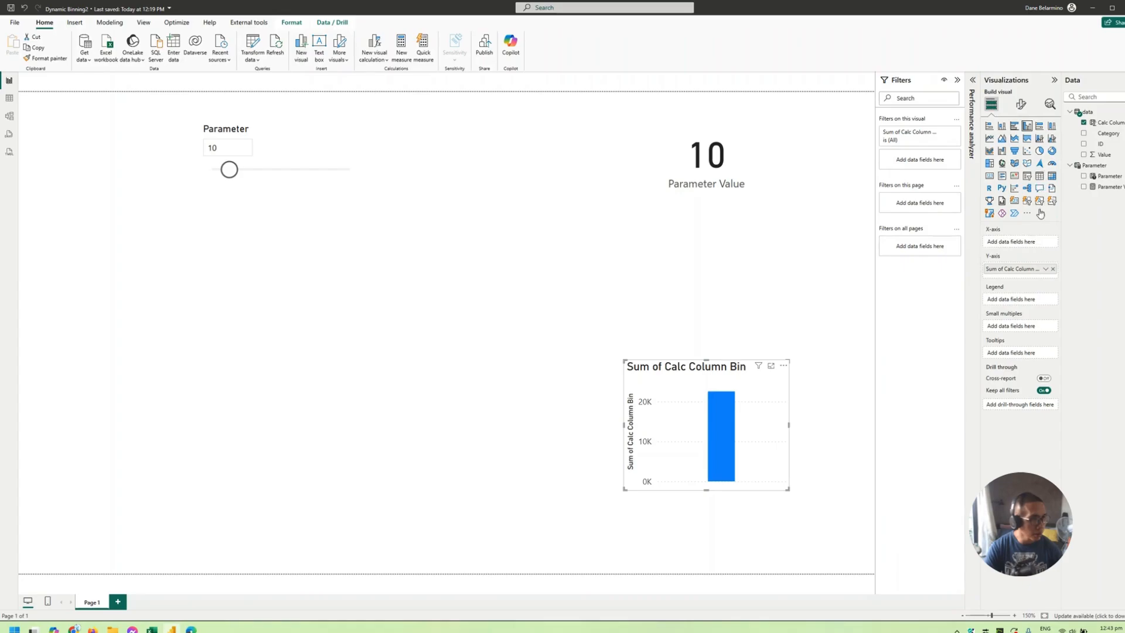
click(1039, 176)
click(1045, 242)
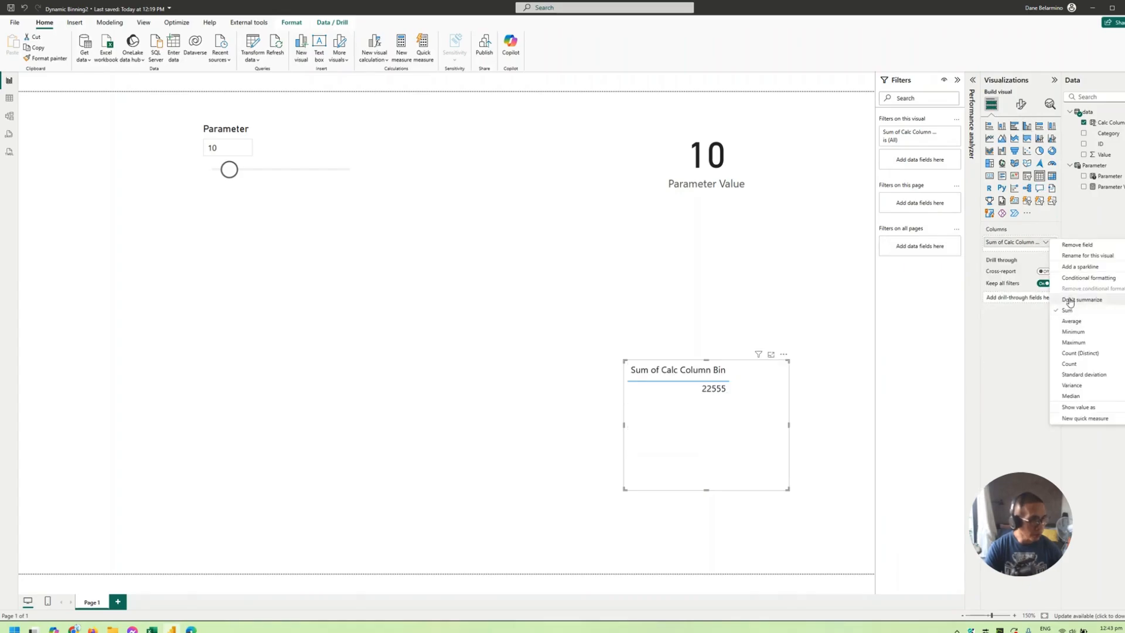
click(1069, 300)
- Move the Calc Column Bin table toward the middle of the page and enlarge it to fit all bin rows
drag(669, 447, 406, 400)
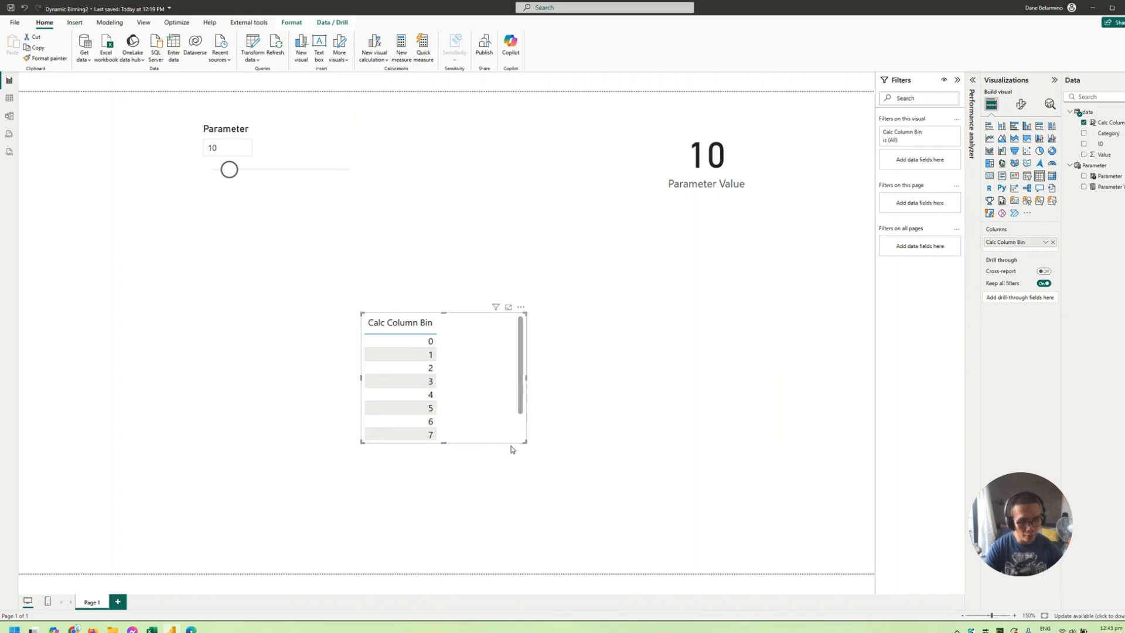
drag(523, 442, 660, 591)
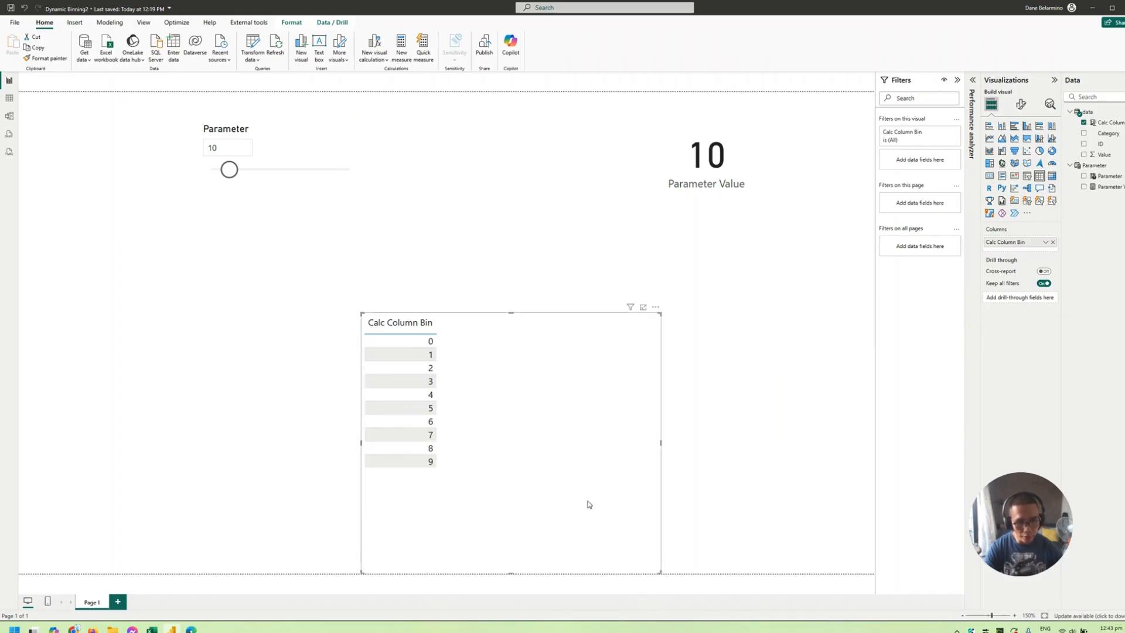
drag(570, 490, 604, 490)
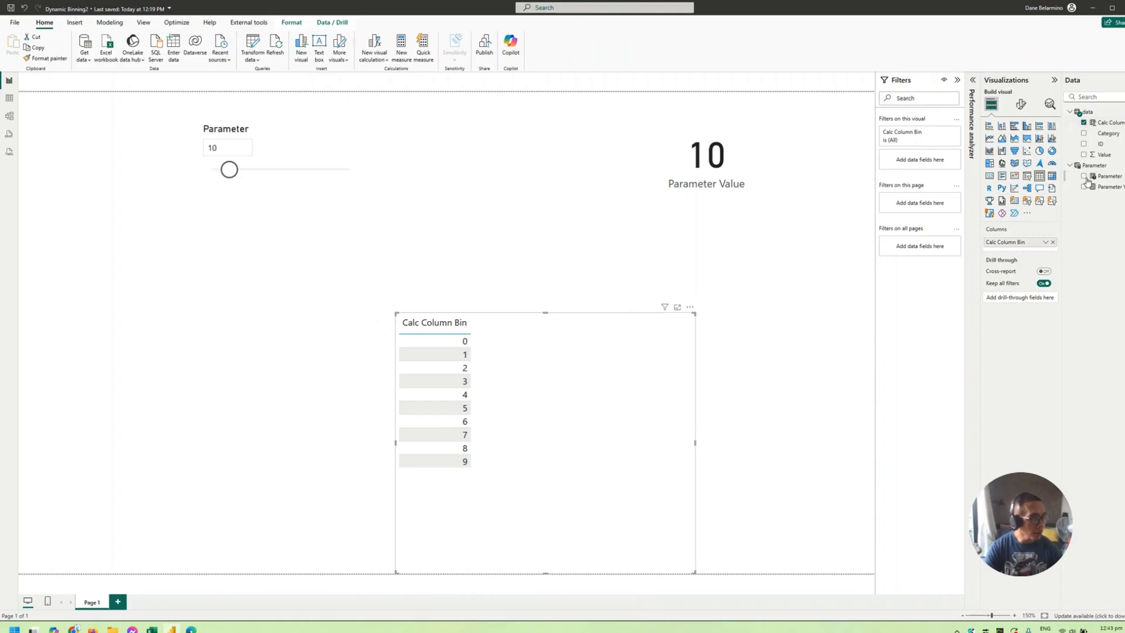
- Add Category to the bin table summarized as Count, and move the table up and to the left
drag(1111, 137, 1043, 255)
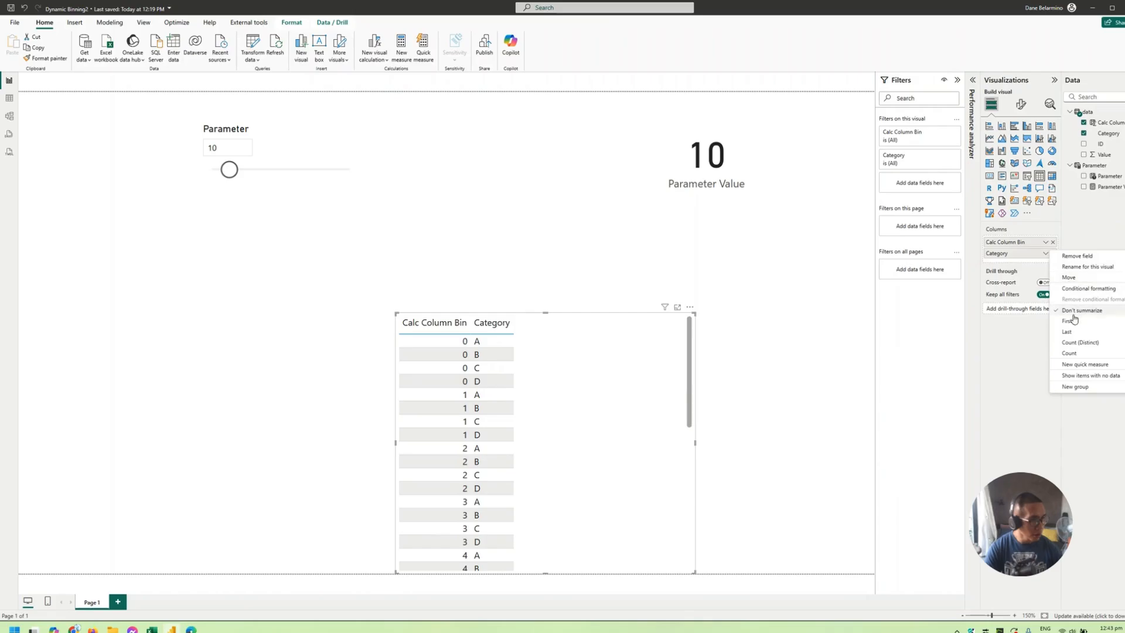
click(1068, 353)
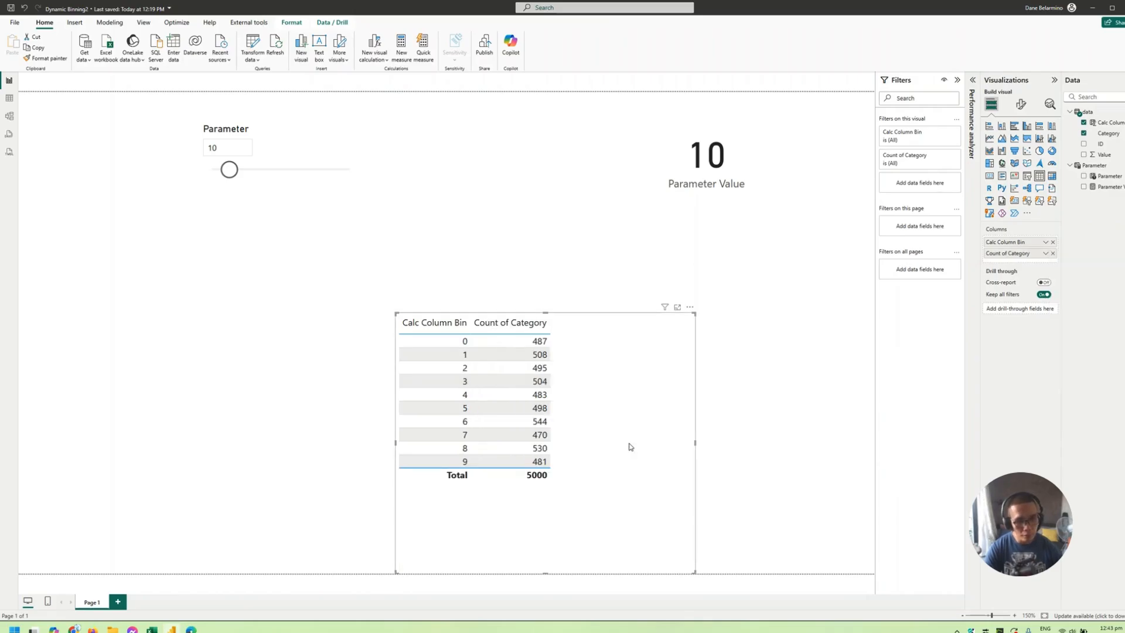
drag(627, 445, 534, 418)
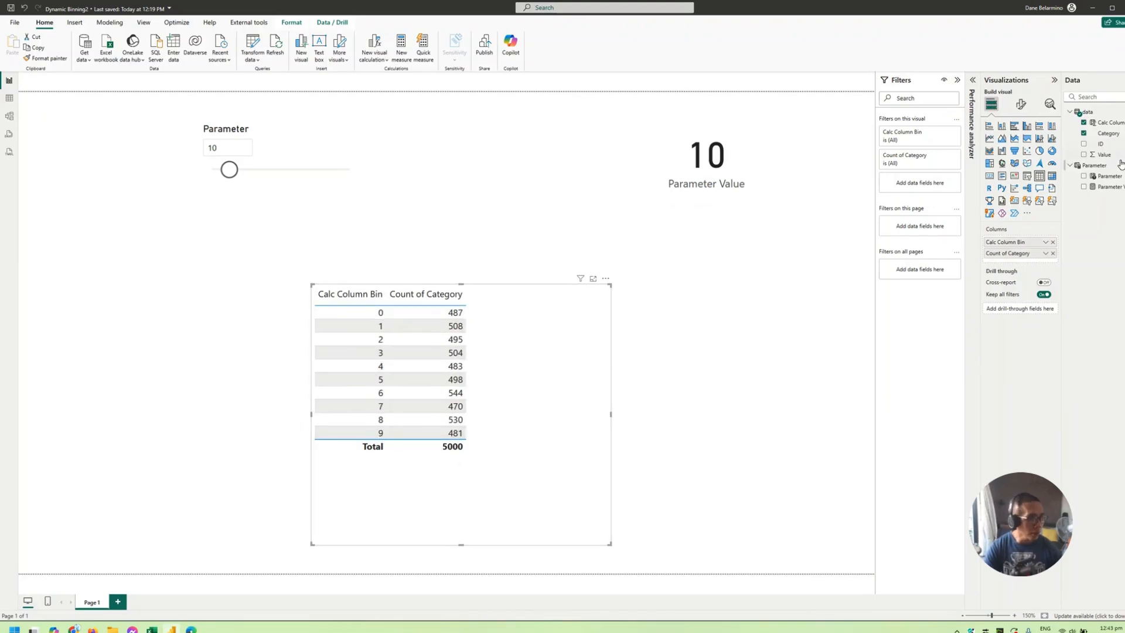
- Extend the Calc Column Bin formula by multiplying the QUOTIENT result by [Parameter Value]
click(1110, 122)
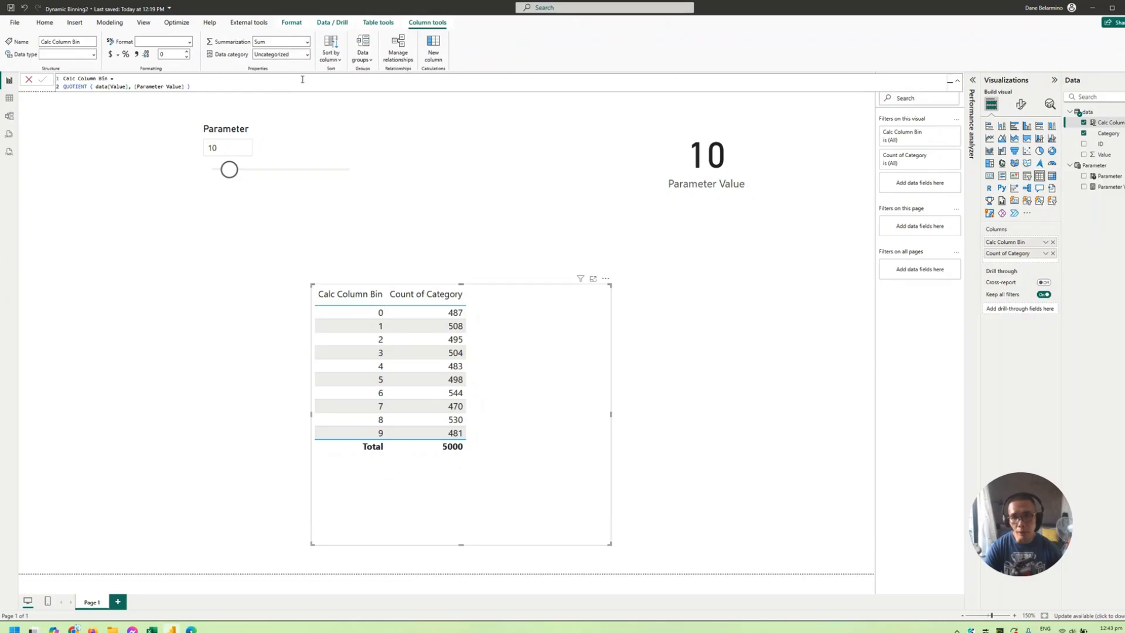
click(290, 84)
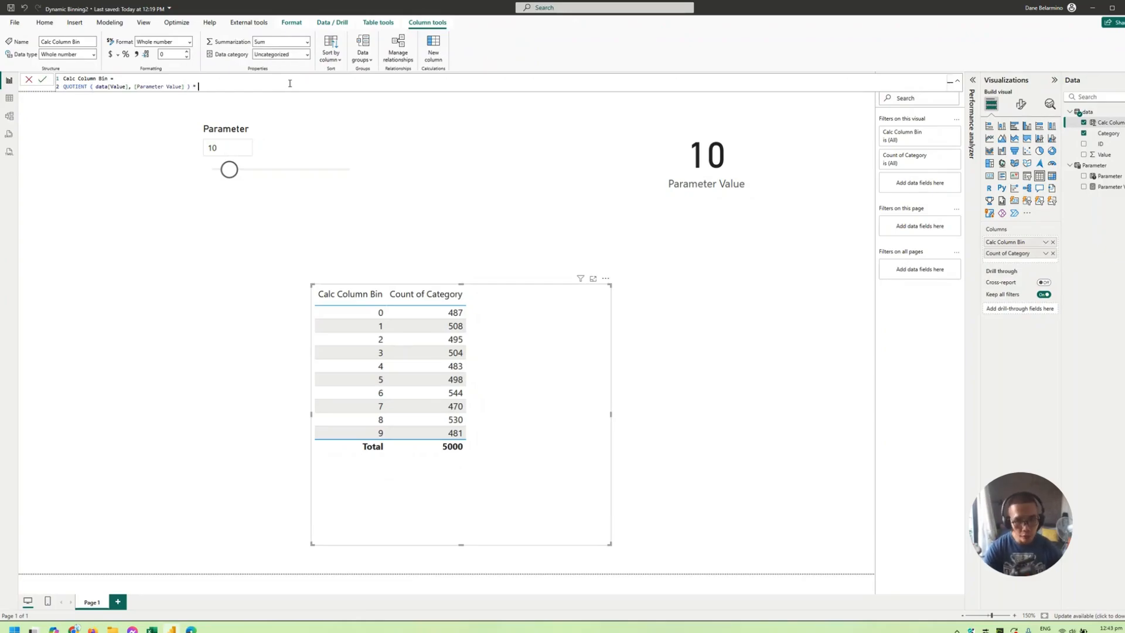
text(* [Parameter Value])
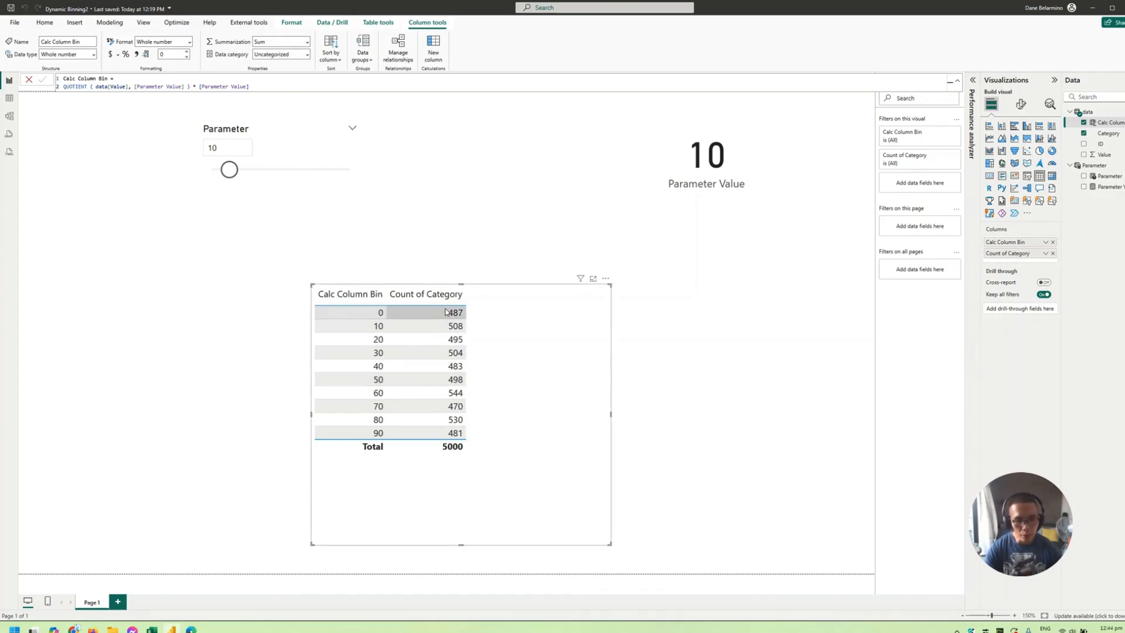
- Set the Parameter slicer to 39 to test the bins, and place the bin table just below the slicer
drag(521, 326, 526, 289)
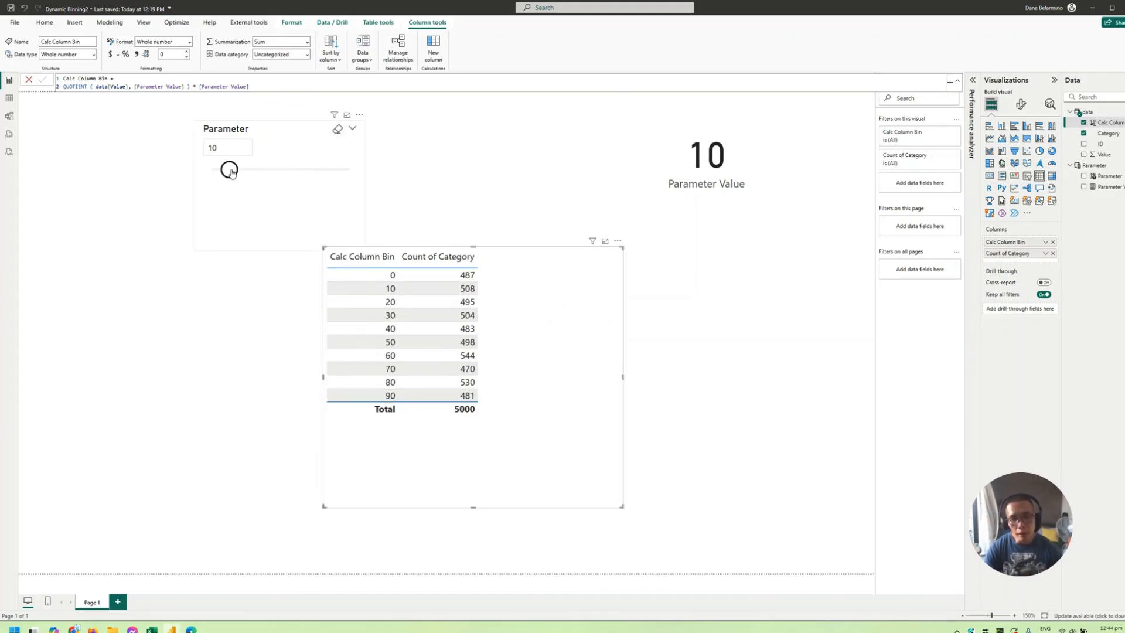
drag(230, 171, 274, 172)
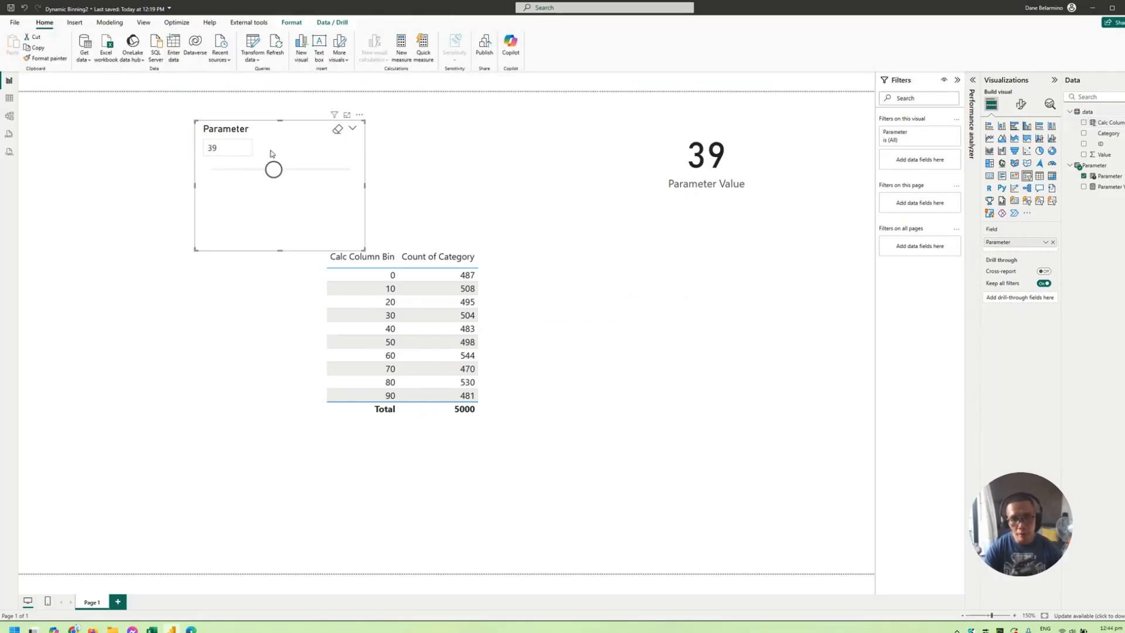
drag(544, 297, 539, 321)
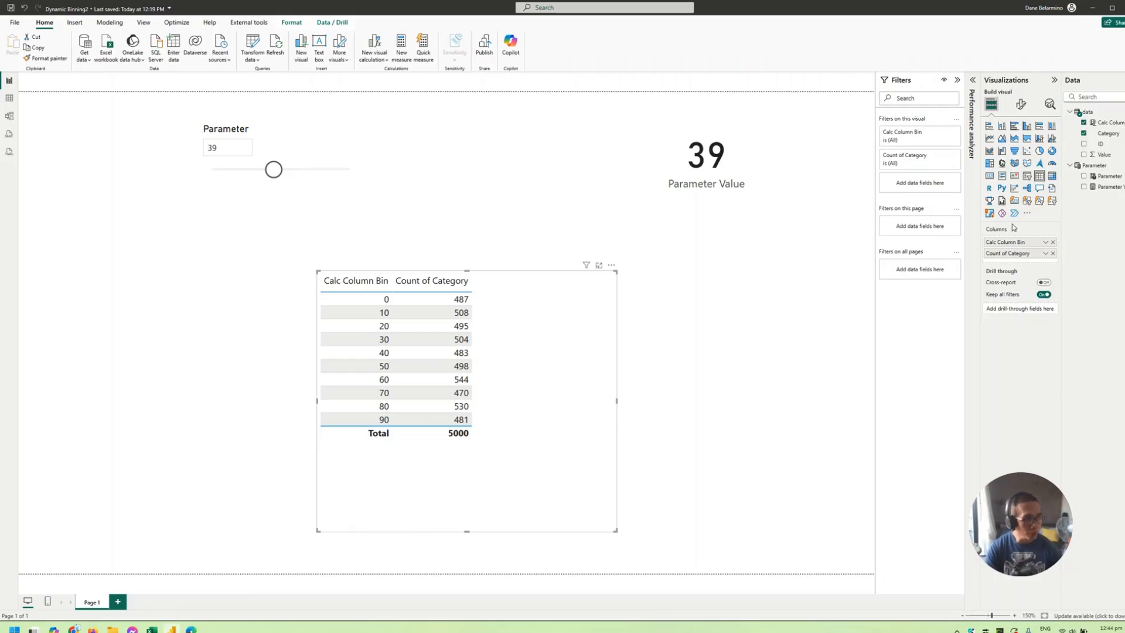
- Change the alternate result in the Parameter Value measure's SELECTEDVALUE formula to 20
click(1119, 187)
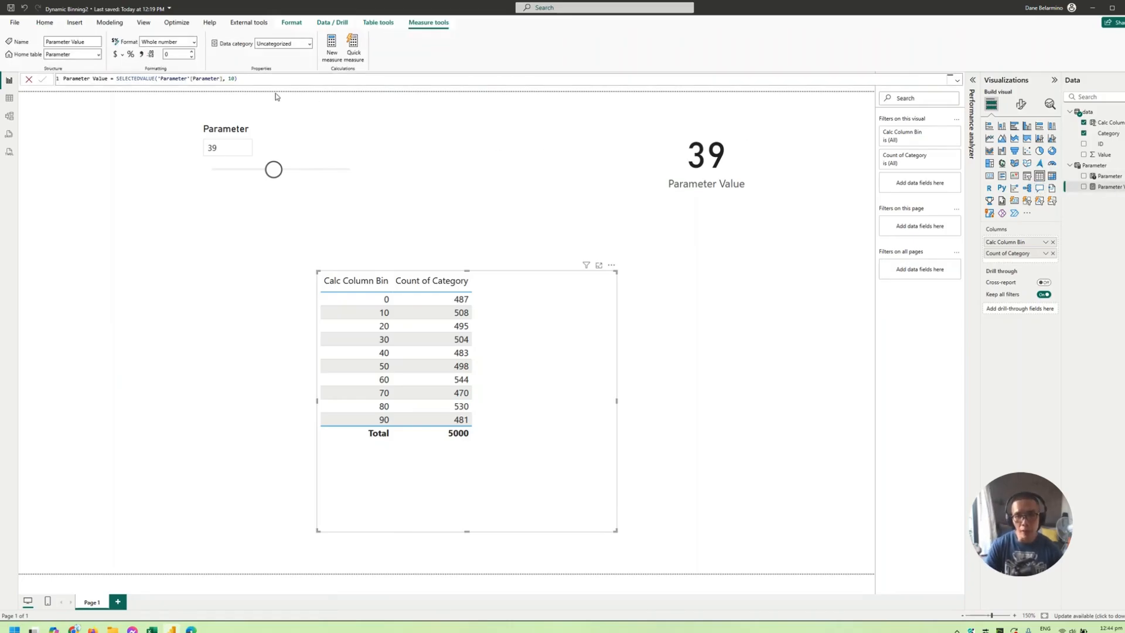
scroll(274, 77, up, 8)
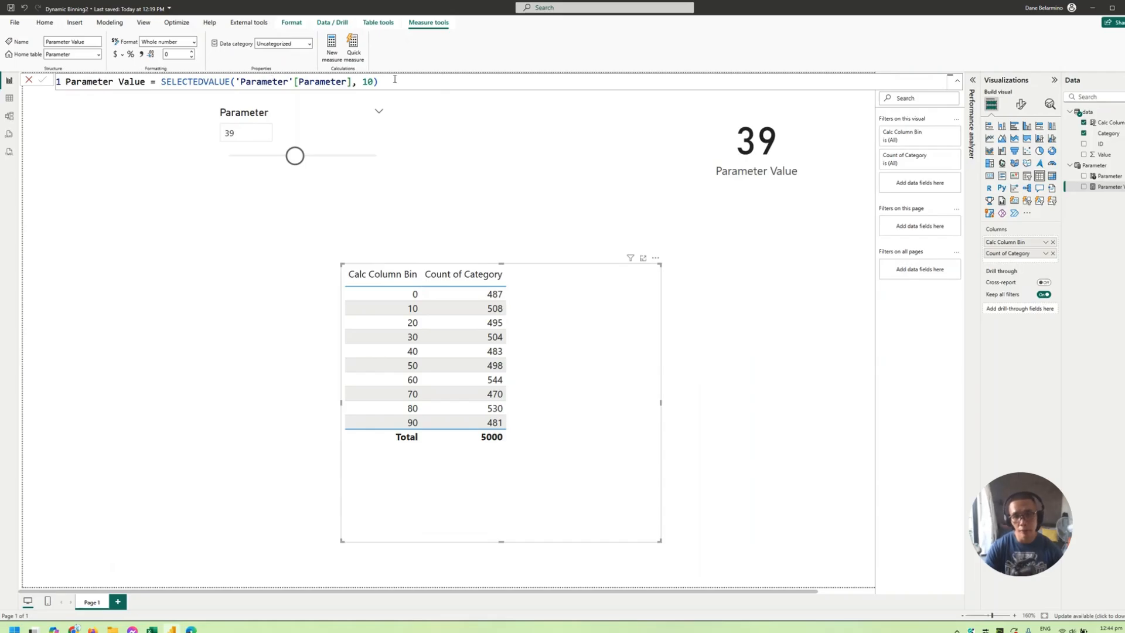
double_click(366, 82)
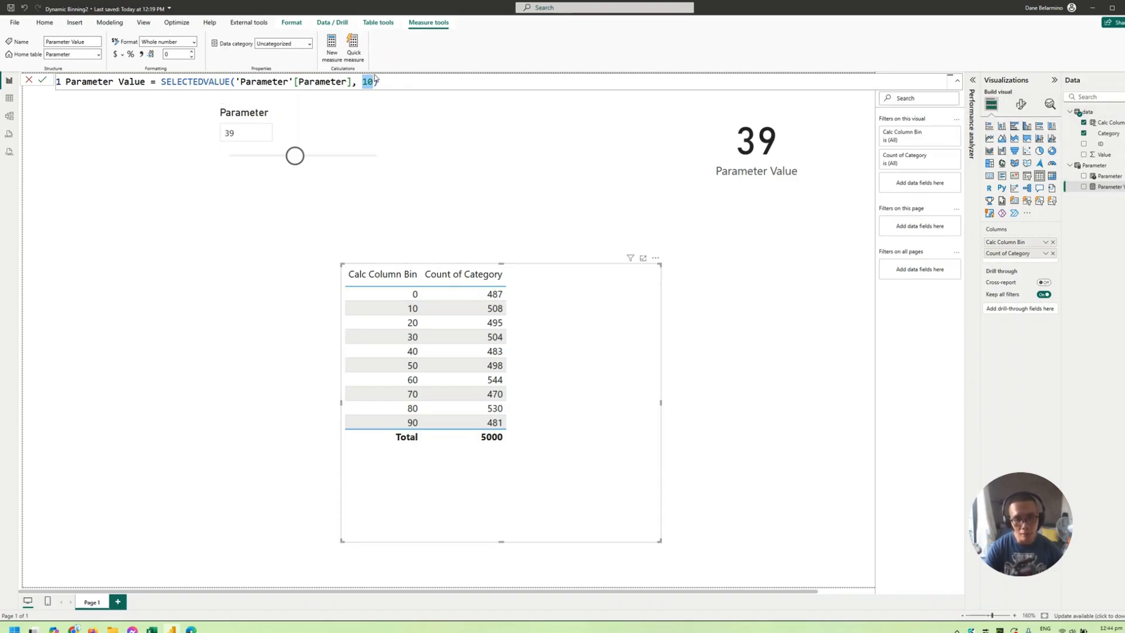
text(20)
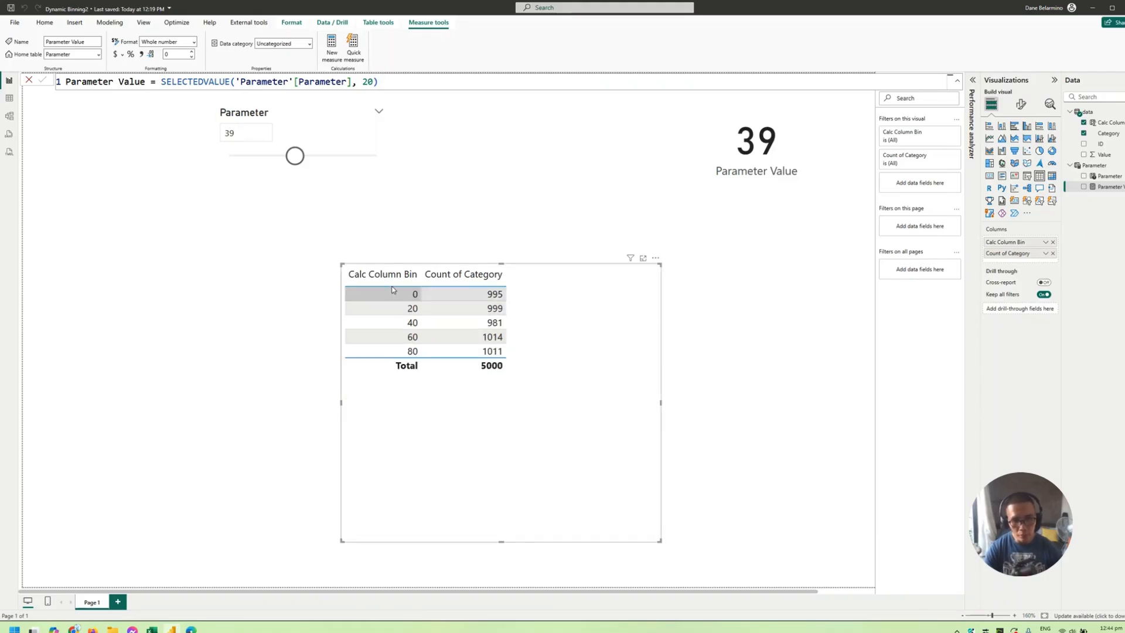
- Make the bin table smaller and arrange it directly beneath the Parameter slicer, nudging both visuals left
drag(525, 314, 478, 306)
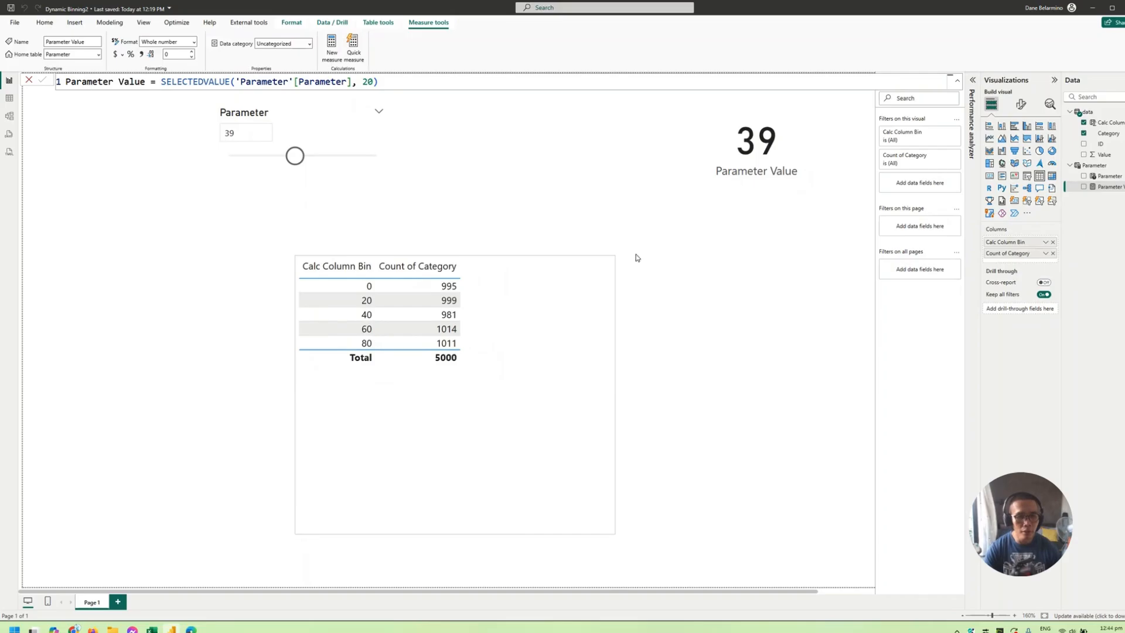
drag(613, 256, 578, 279)
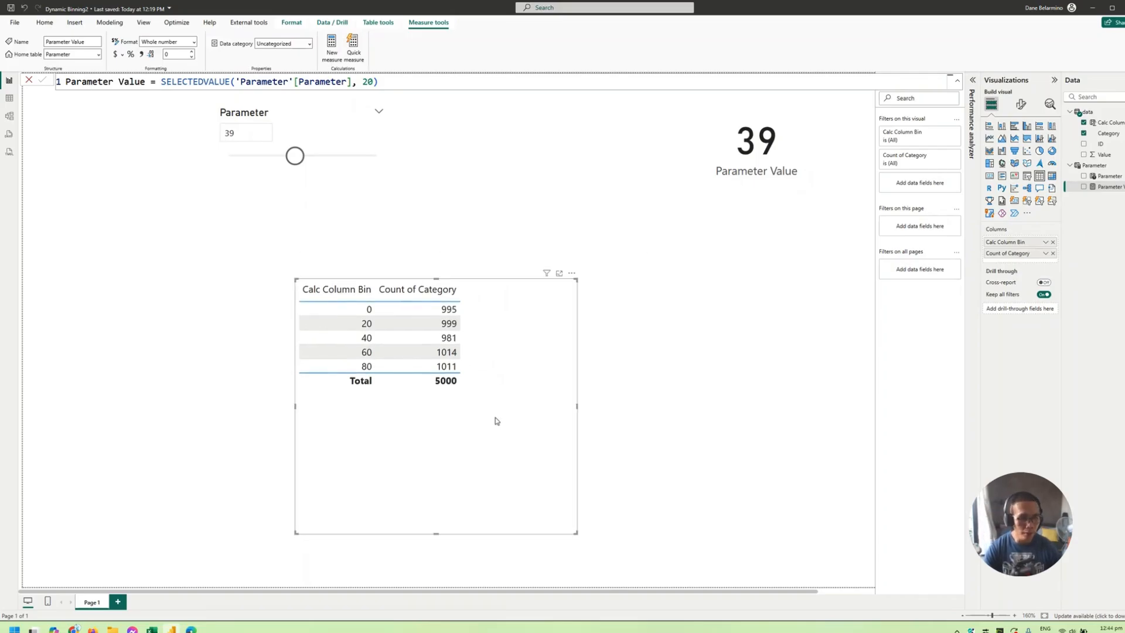
drag(494, 421, 474, 398)
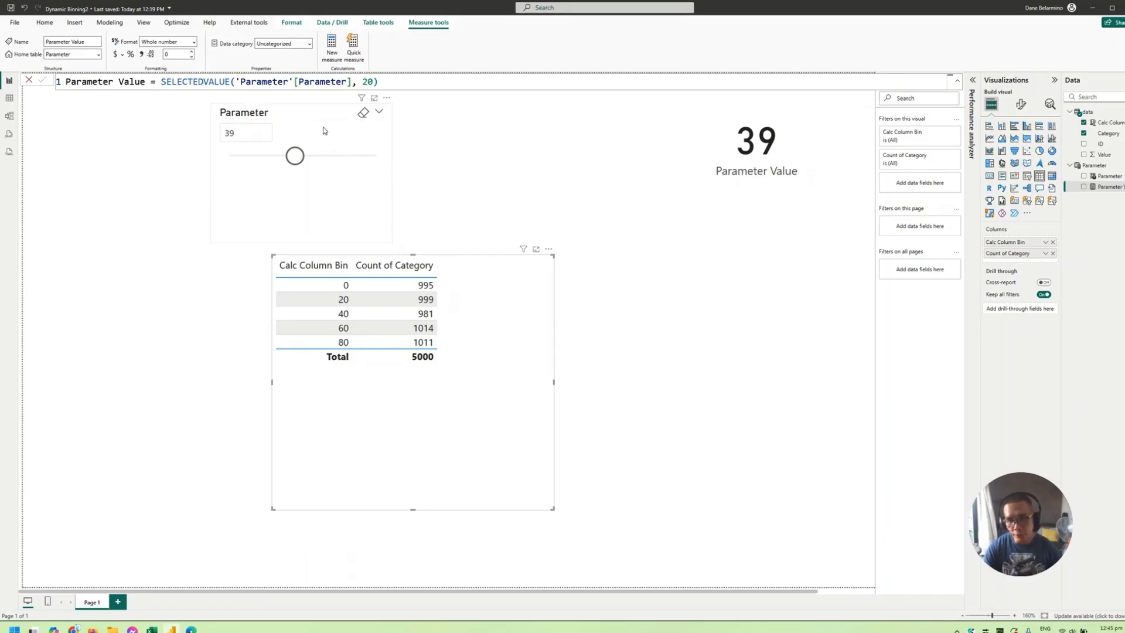
drag(328, 124, 317, 121)
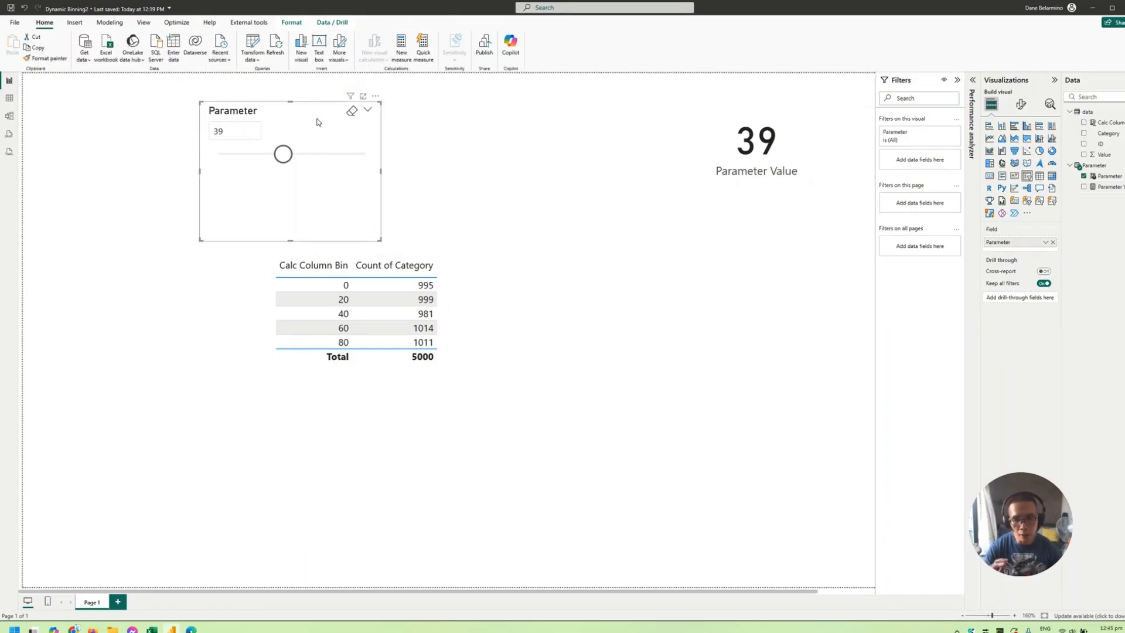
drag(462, 329, 434, 334)
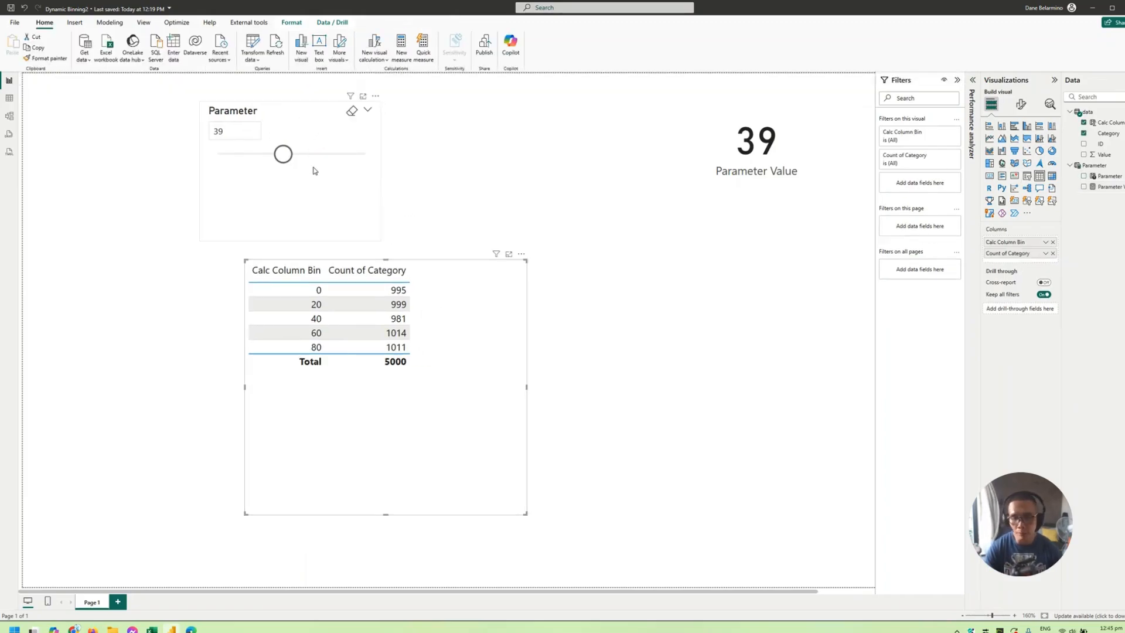
- Try the Parameter slicer, leaving it at 39, and rearrange the page with a smaller slicer in its upper-left corner and the table below the card
mouse_move(282, 159)
mouse_down()
mouse_move(311, 160)
mouse_move(269, 155)
mouse_move(284, 154)
mouse_up()
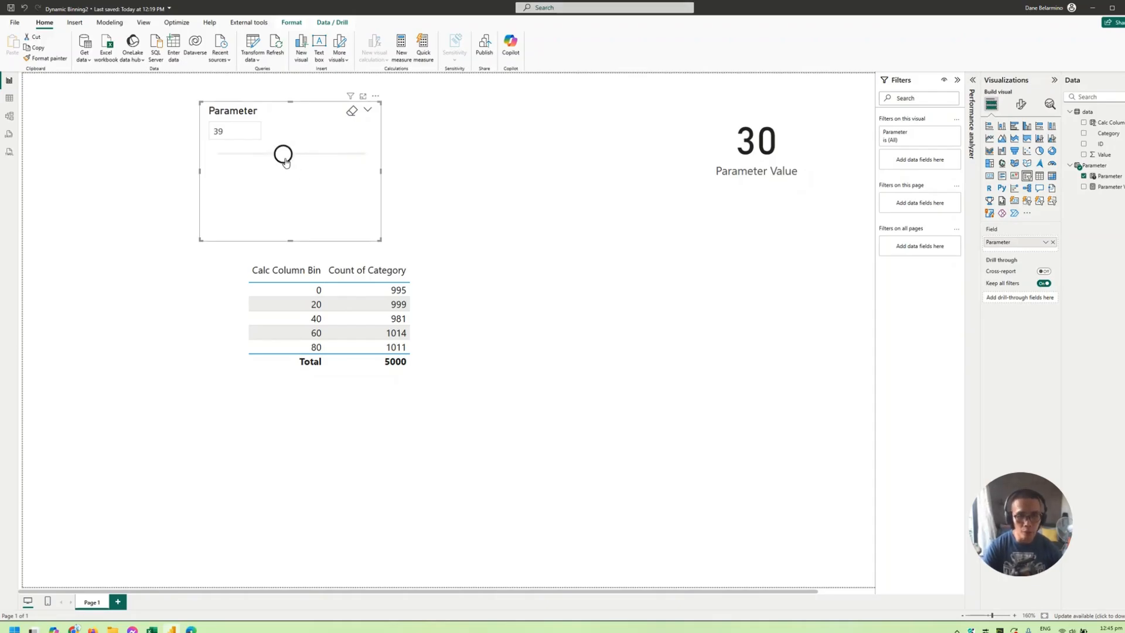
drag(330, 210, 147, 117)
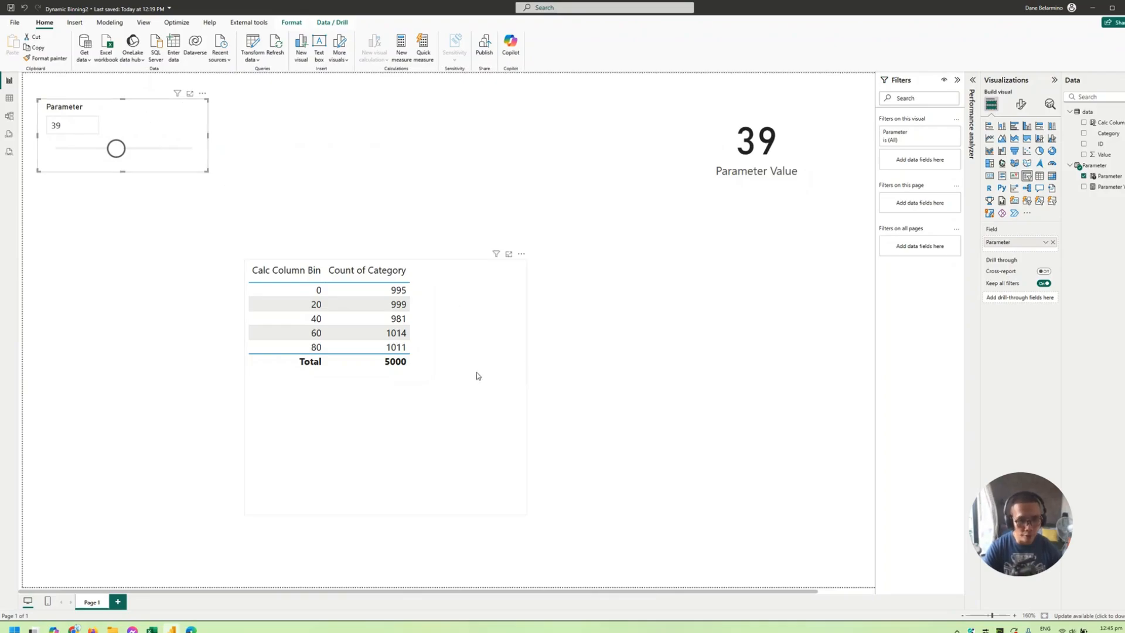
drag(710, 402, 801, 408)
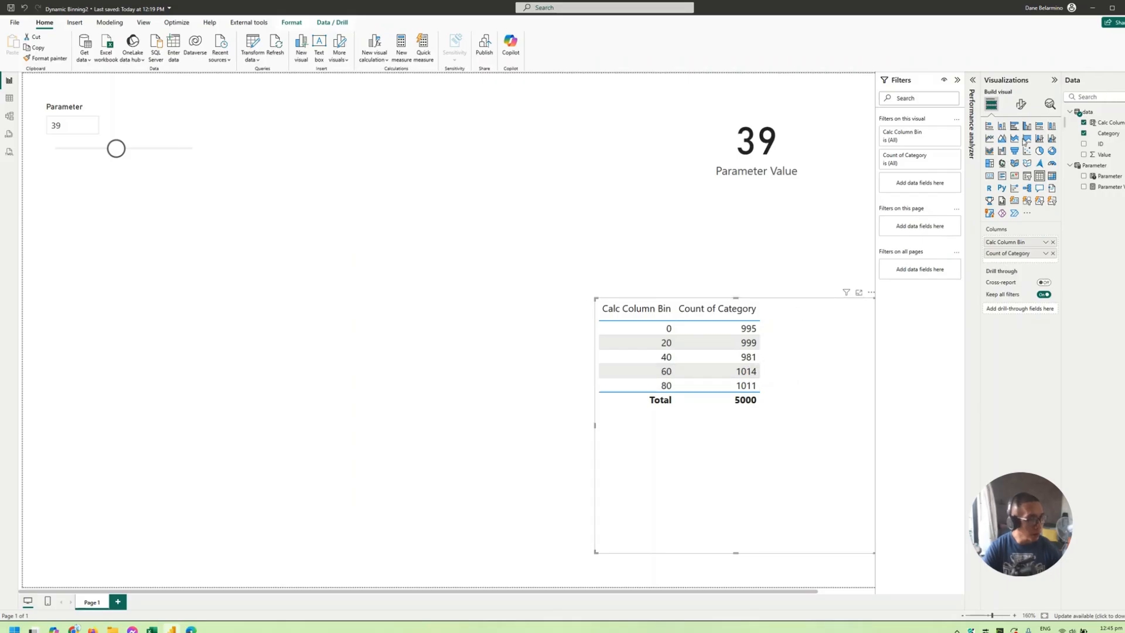
- Create a table of ID and Value beneath the Parameter slicer, enlarging it down the page
click(147, 370)
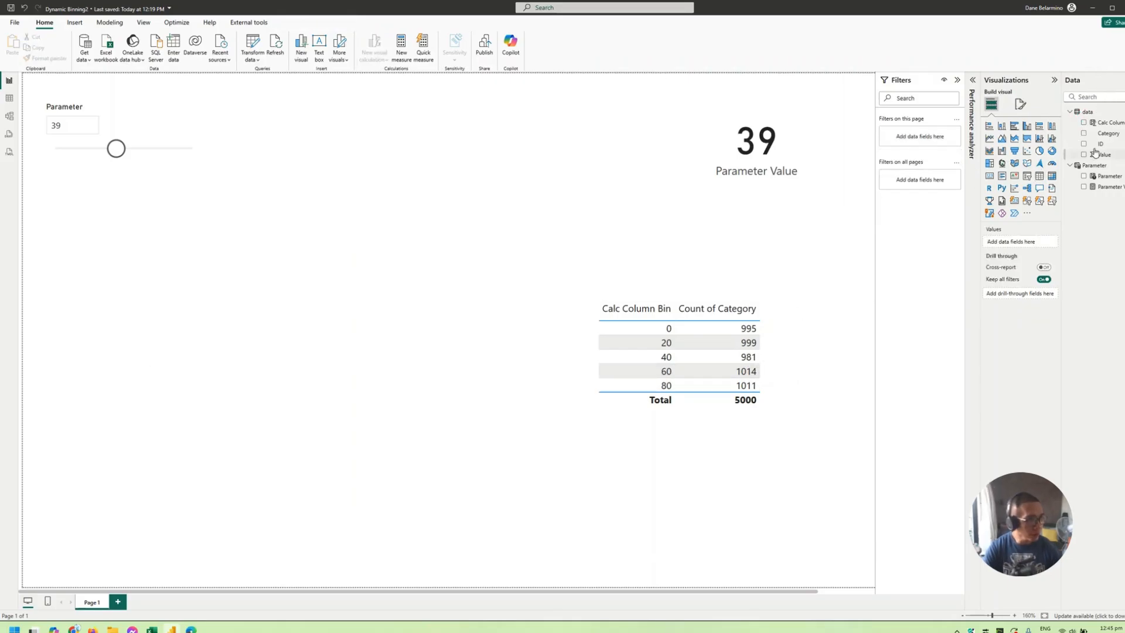
drag(1095, 144, 239, 311)
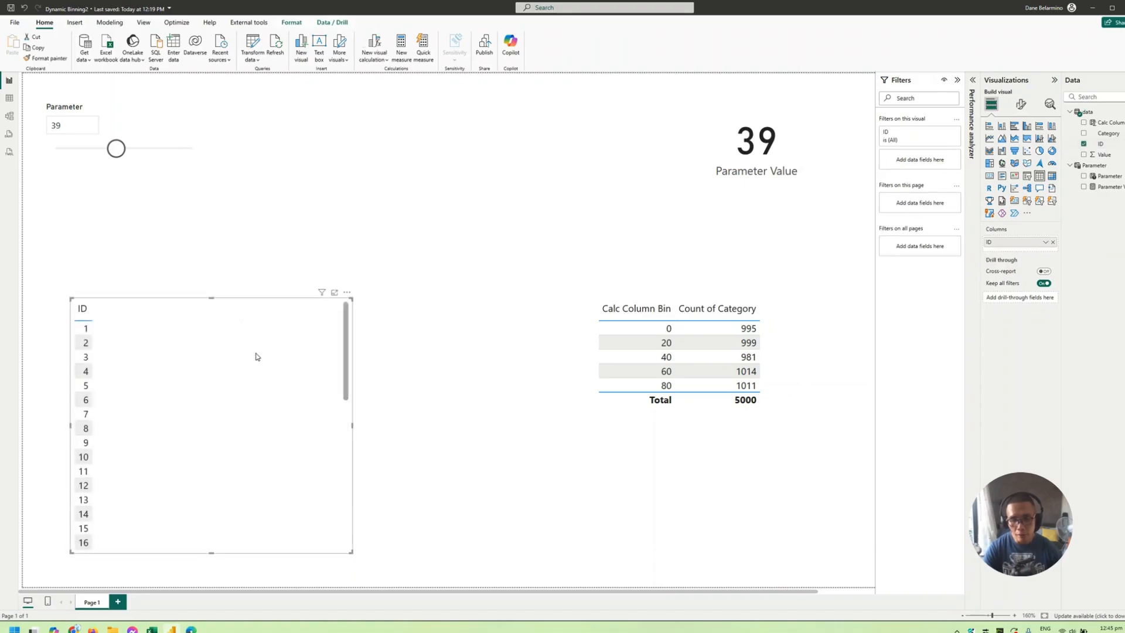
drag(256, 353, 210, 308)
drag(325, 543, 355, 585)
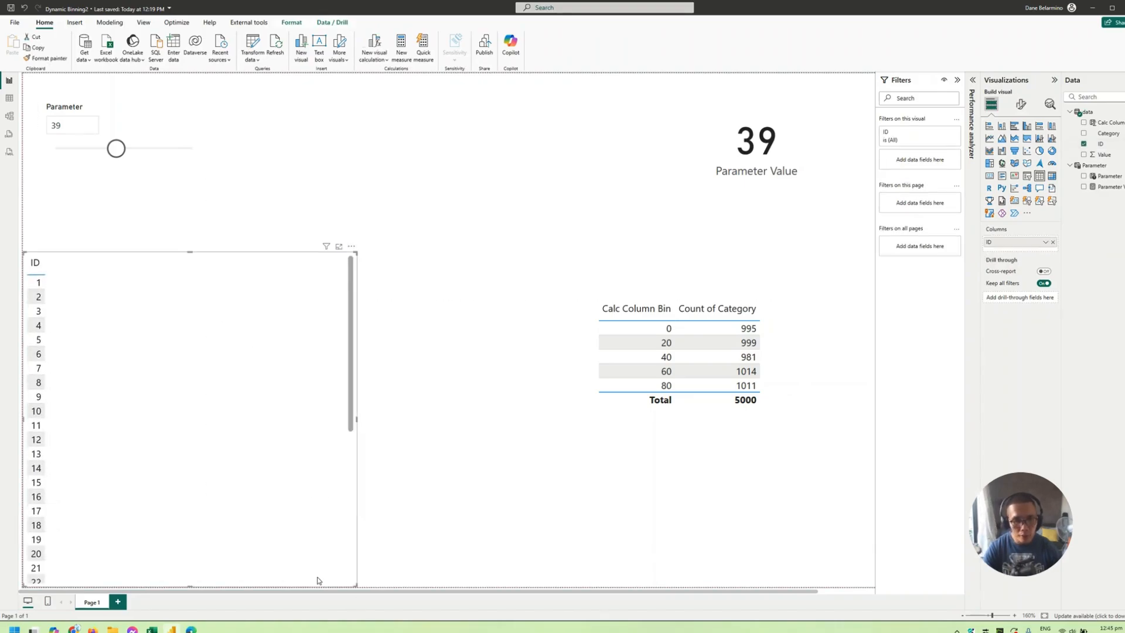
drag(1104, 154, 223, 393)
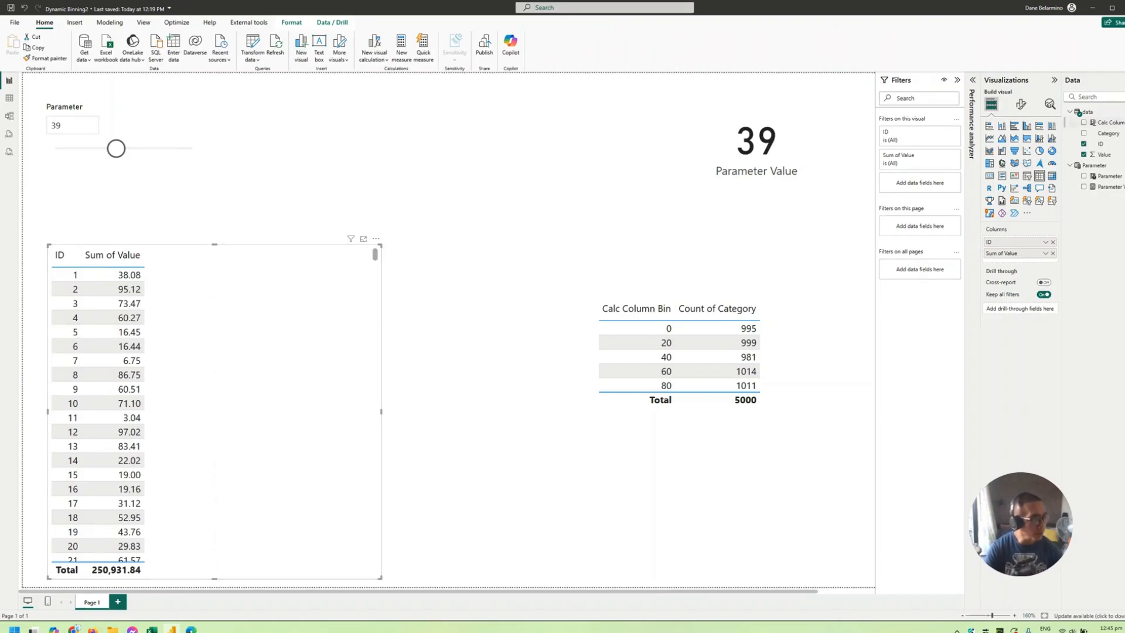
- Create a measure named Dynamic Bins in the data table from a copy of the Calc Column Bin formula
click(1109, 122)
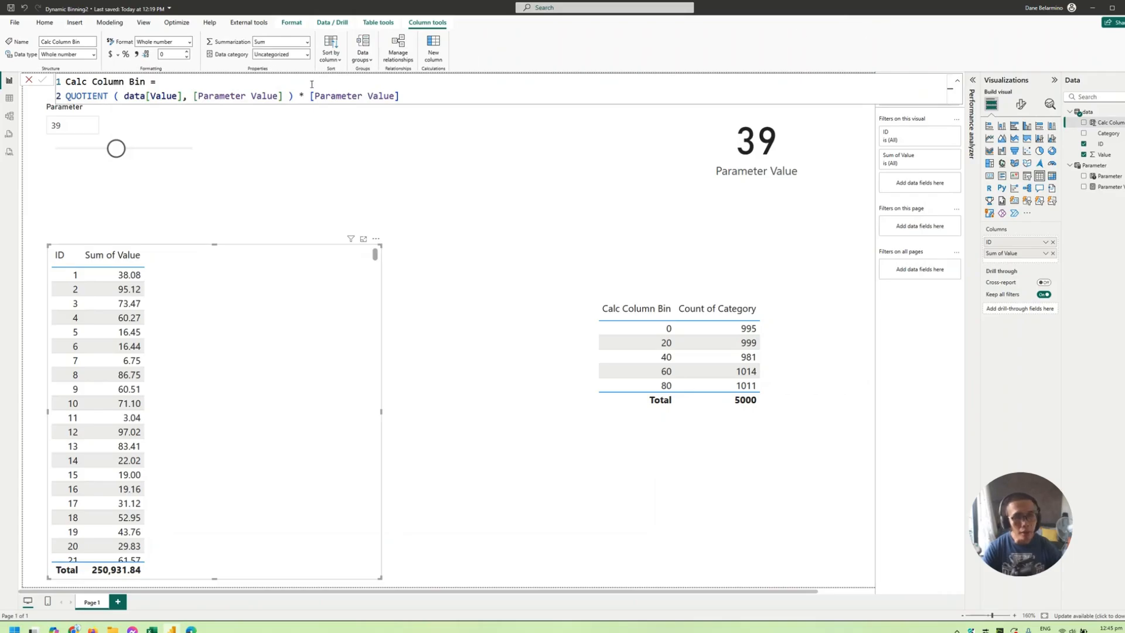
click(312, 84)
key(ctrl+a)
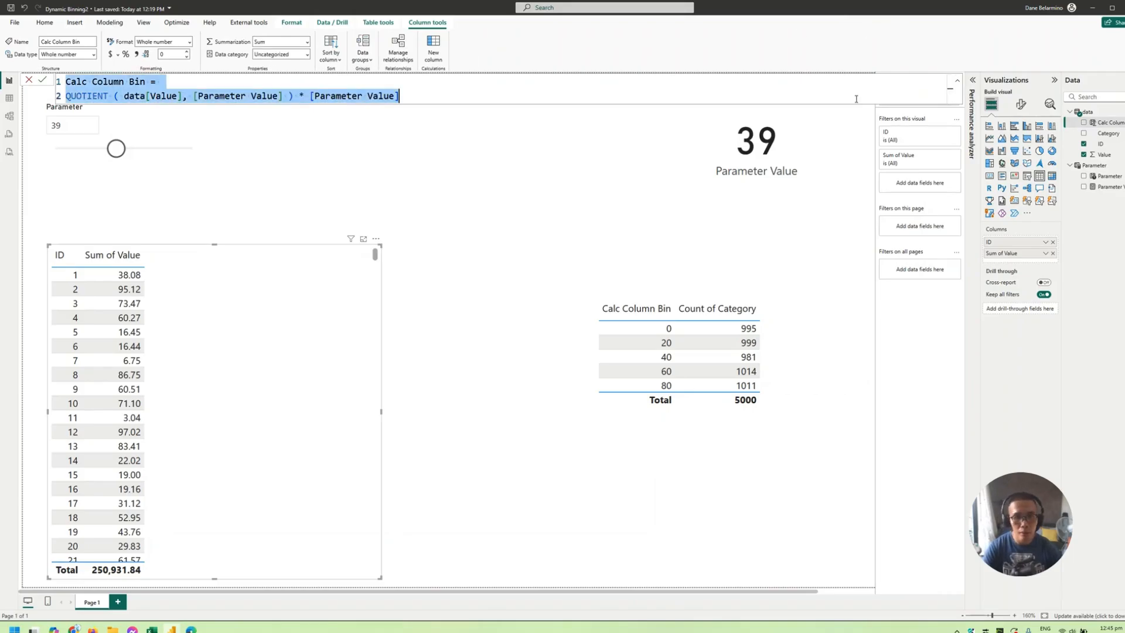
right_click(1114, 126)
click(1071, 166)
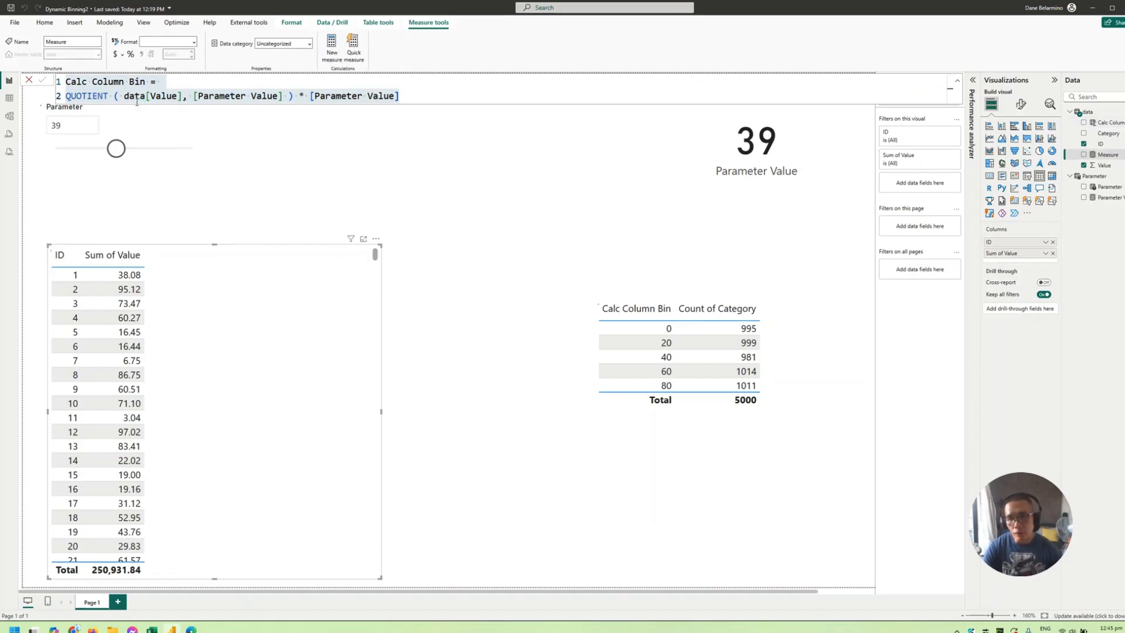
key(ctrl+v)
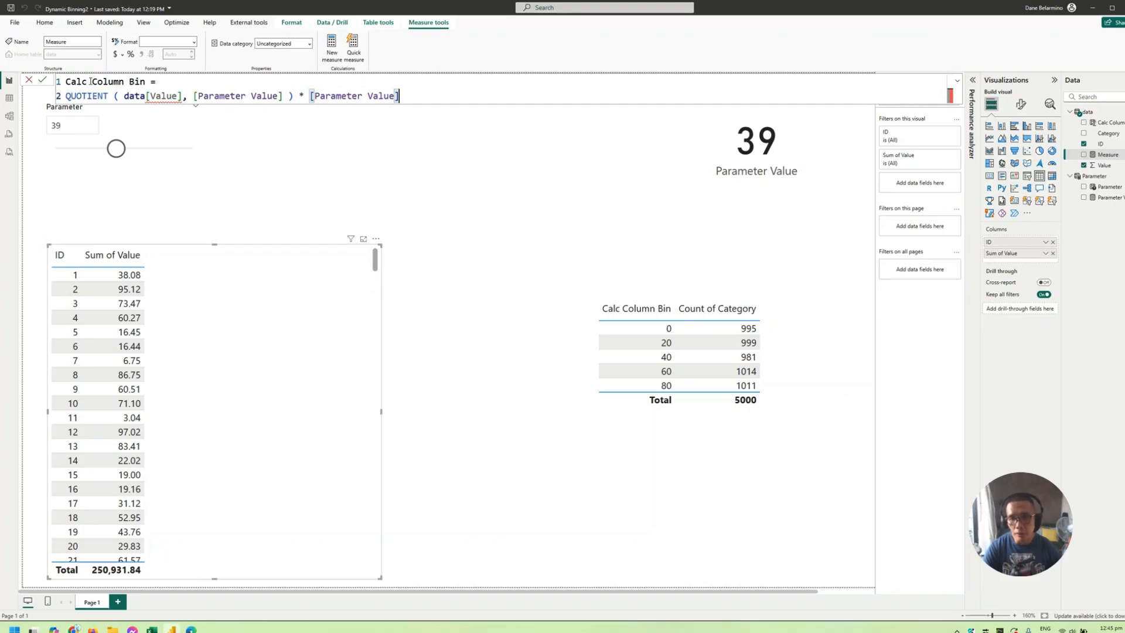
drag(129, 82, 66, 82)
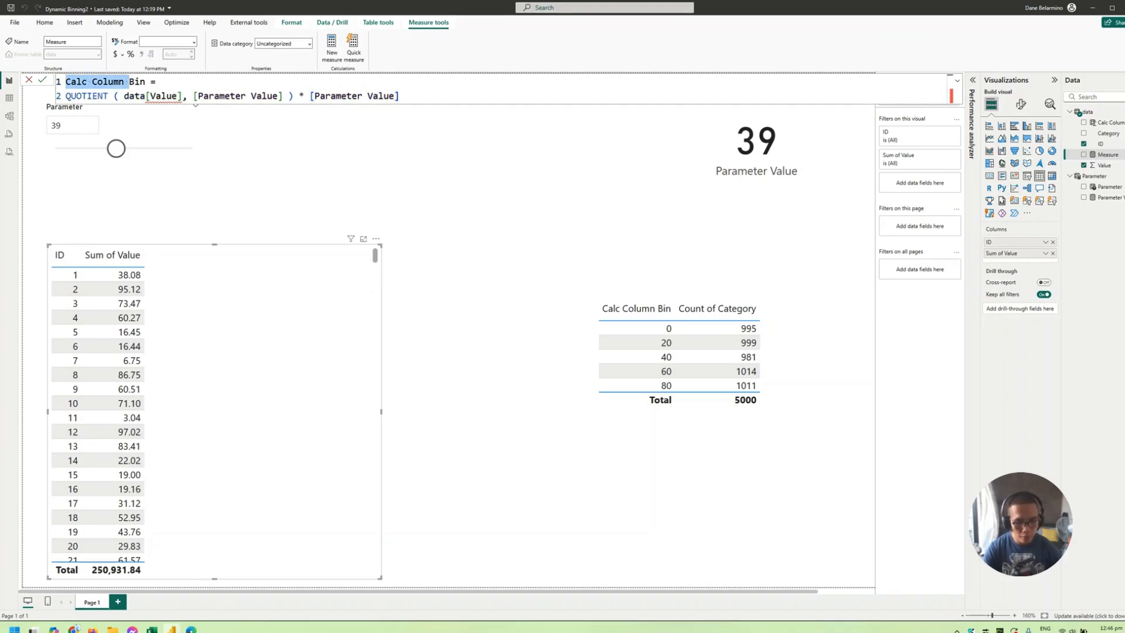
text(Dynamic Bin=)
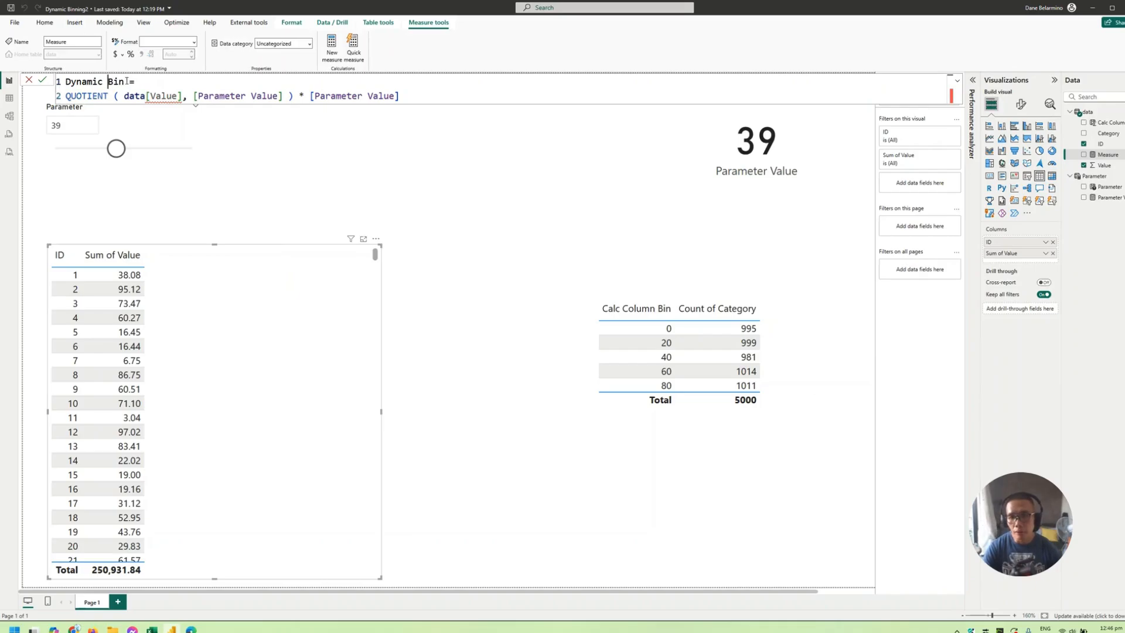
click(127, 82)
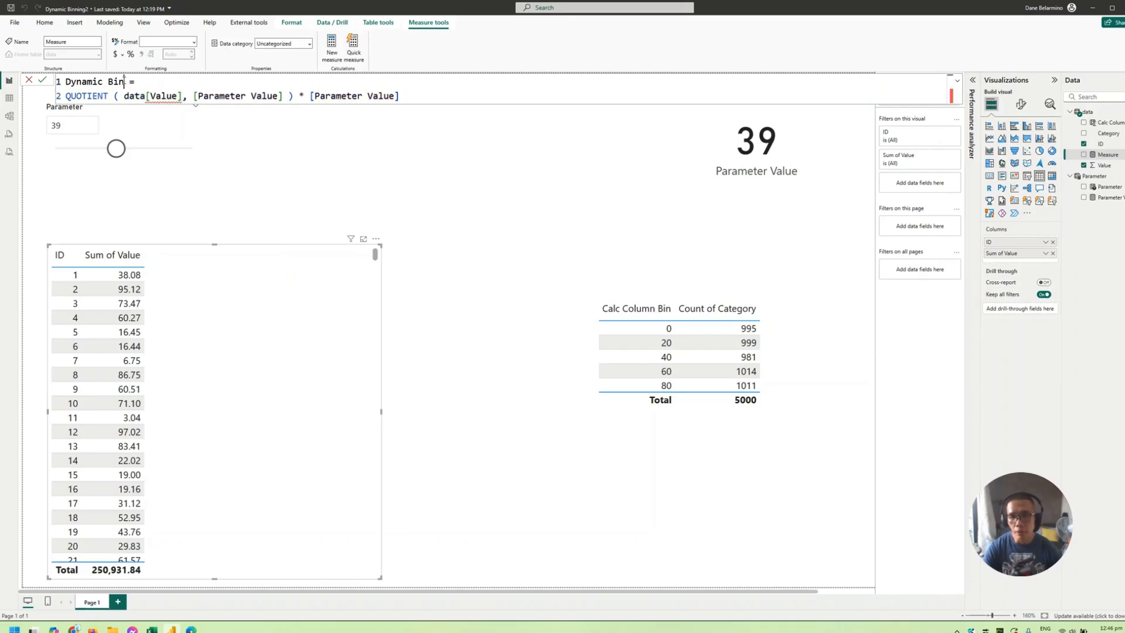
text(s)
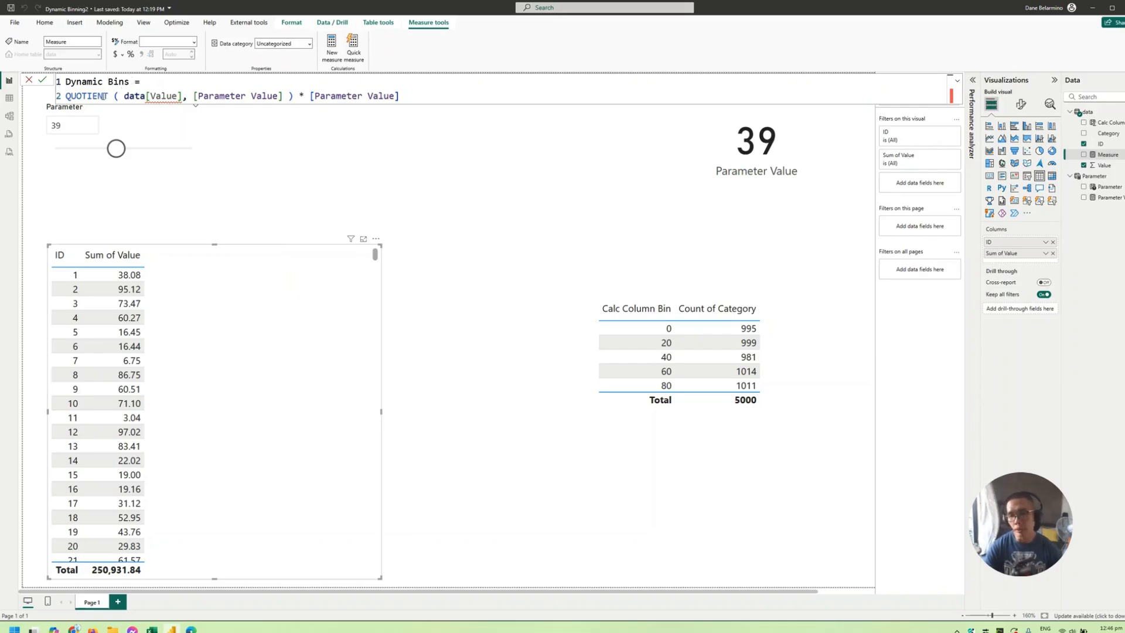
- Replace data[Value] with SELECTEDMEASURE() inside the Dynamic Bins measure's QUOTIENT function and commit the formula
drag(125, 96, 183, 96)
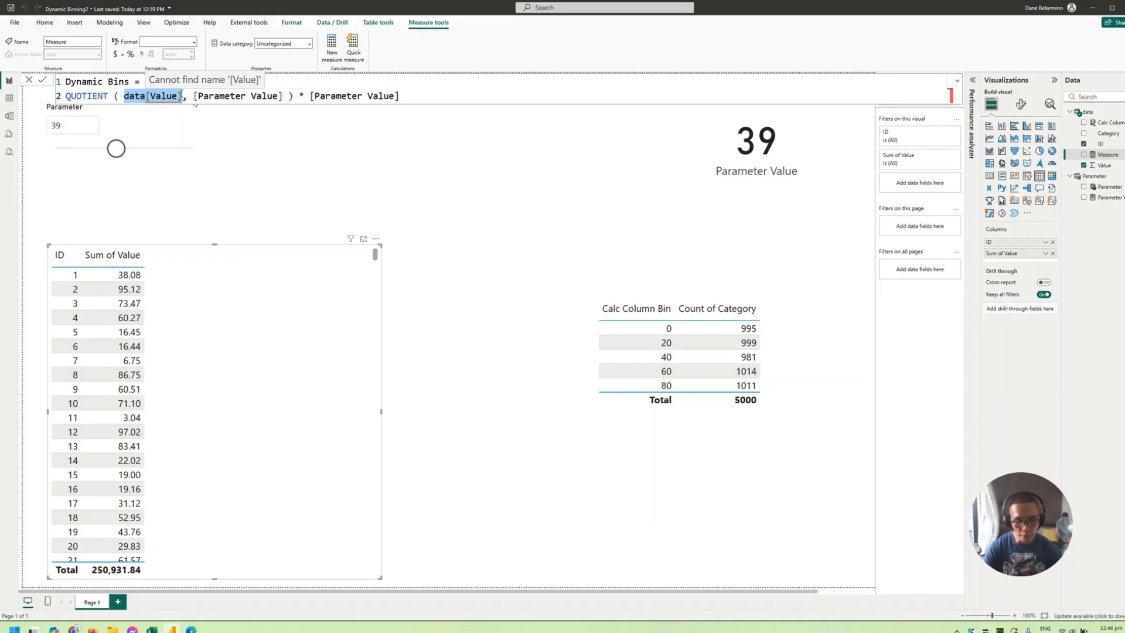
text(sel)
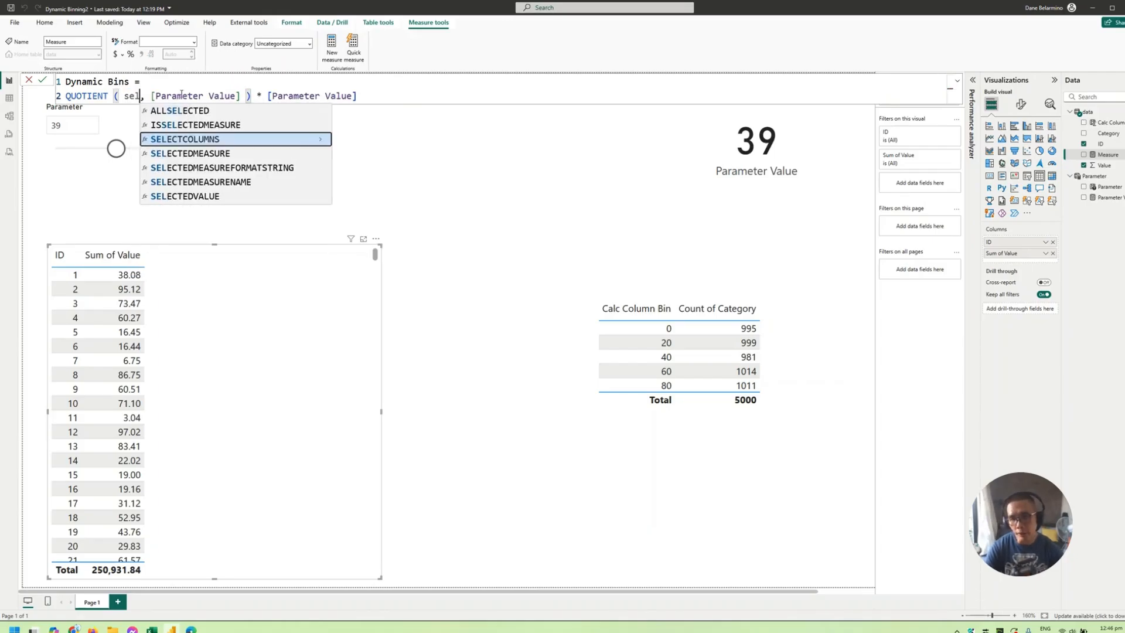
key(BackSpace)
text(lected)
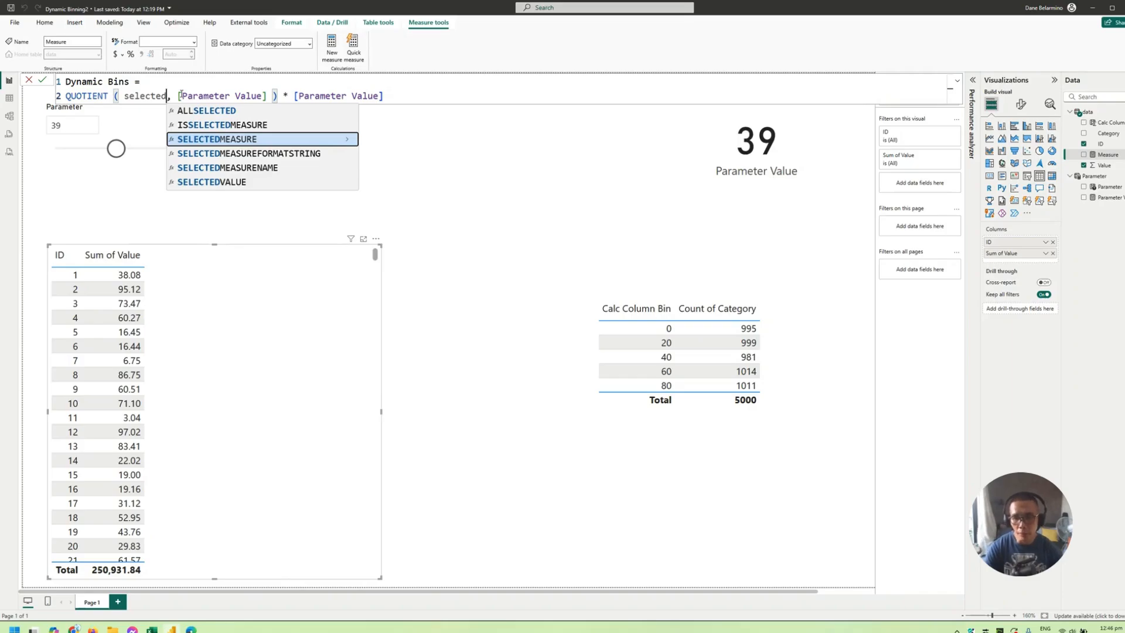
key(Tab)
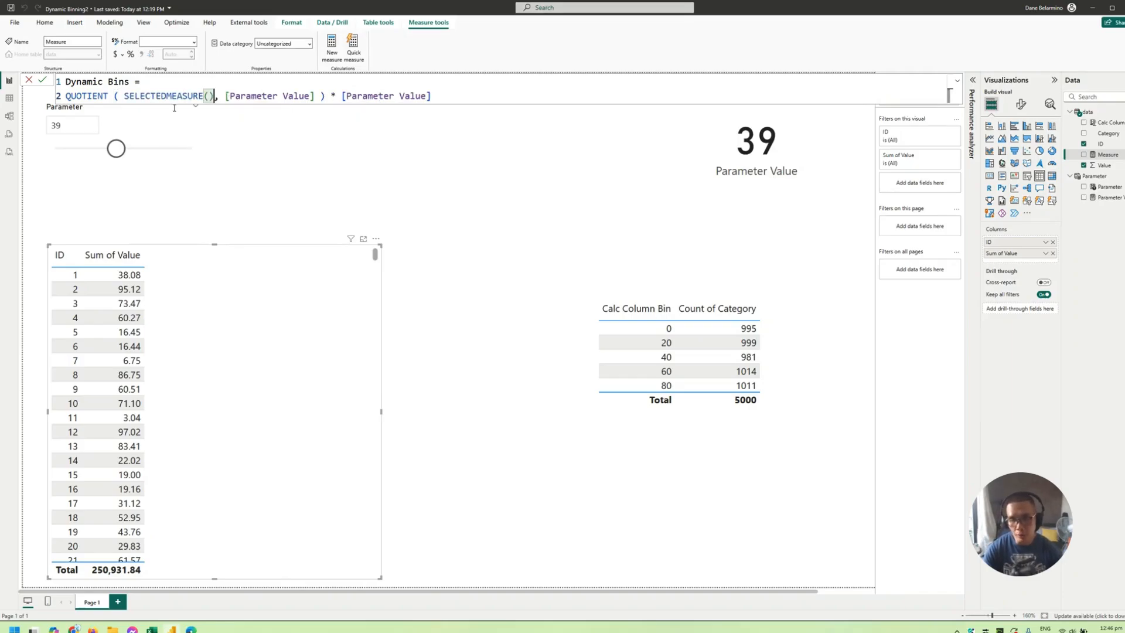
text())
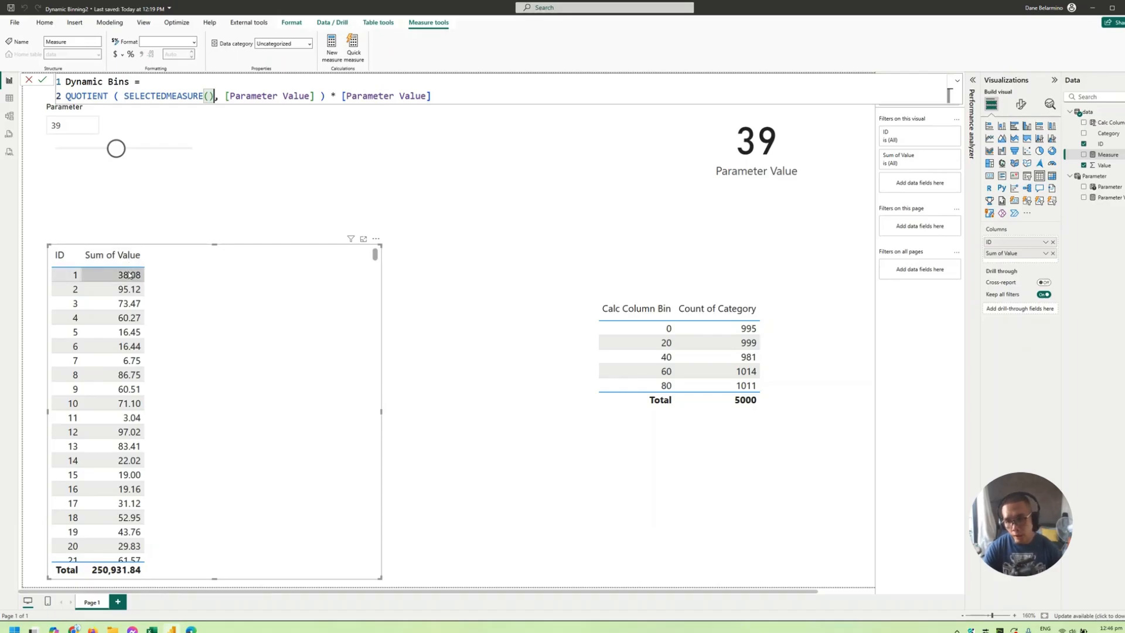
key(Return)
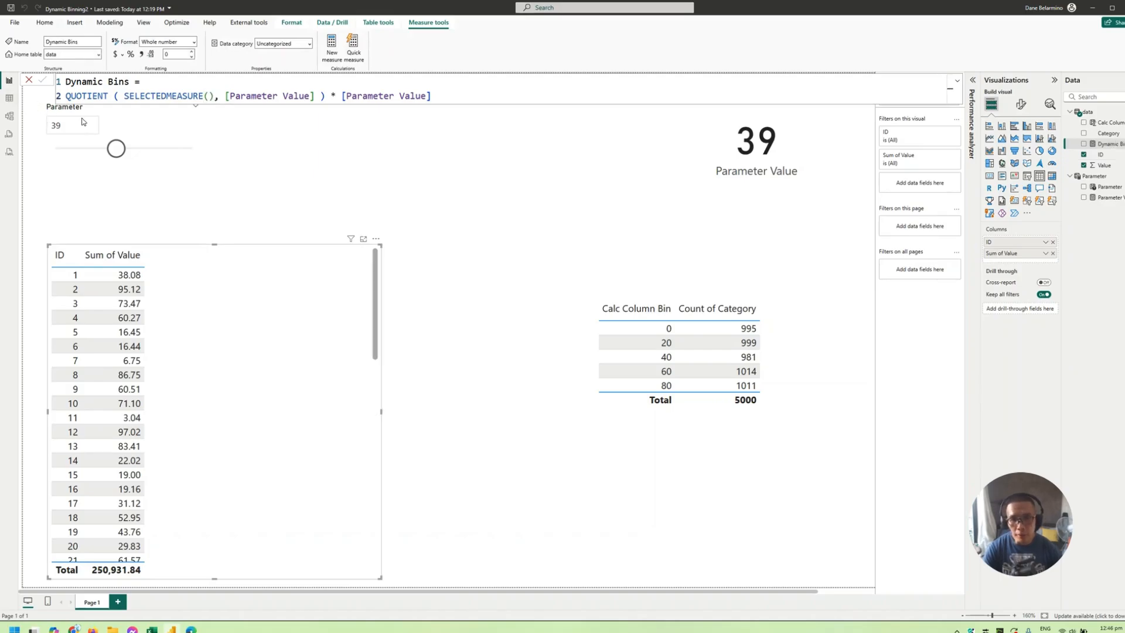
- Sort the data table by ID in ascending order in the table view and return to the report page
click(10, 98)
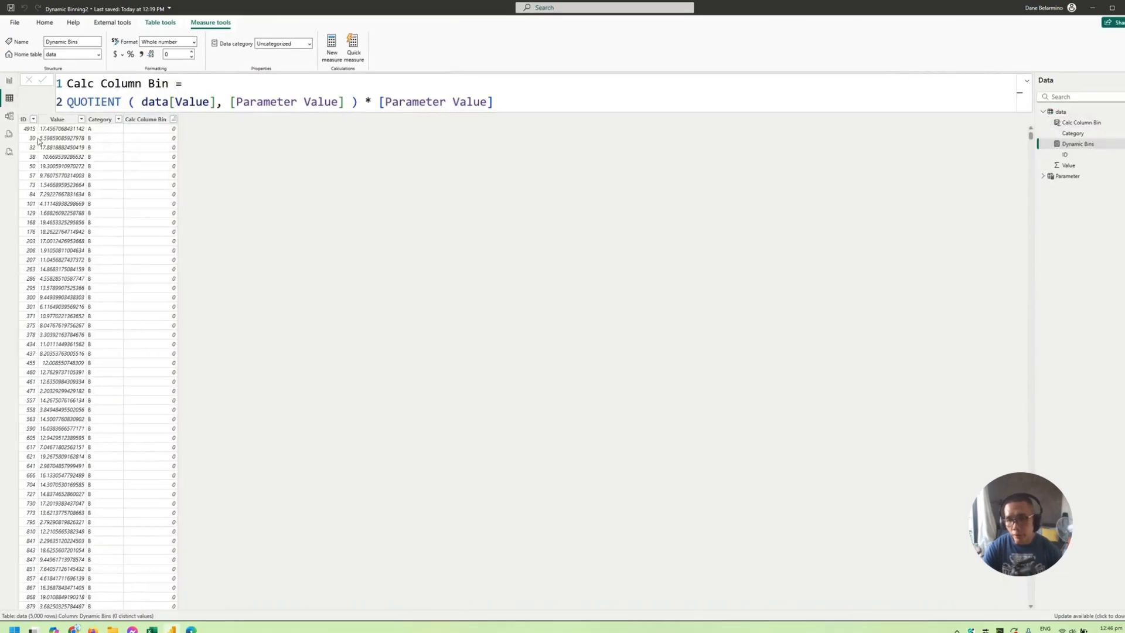
right_click(25, 121)
click(45, 126)
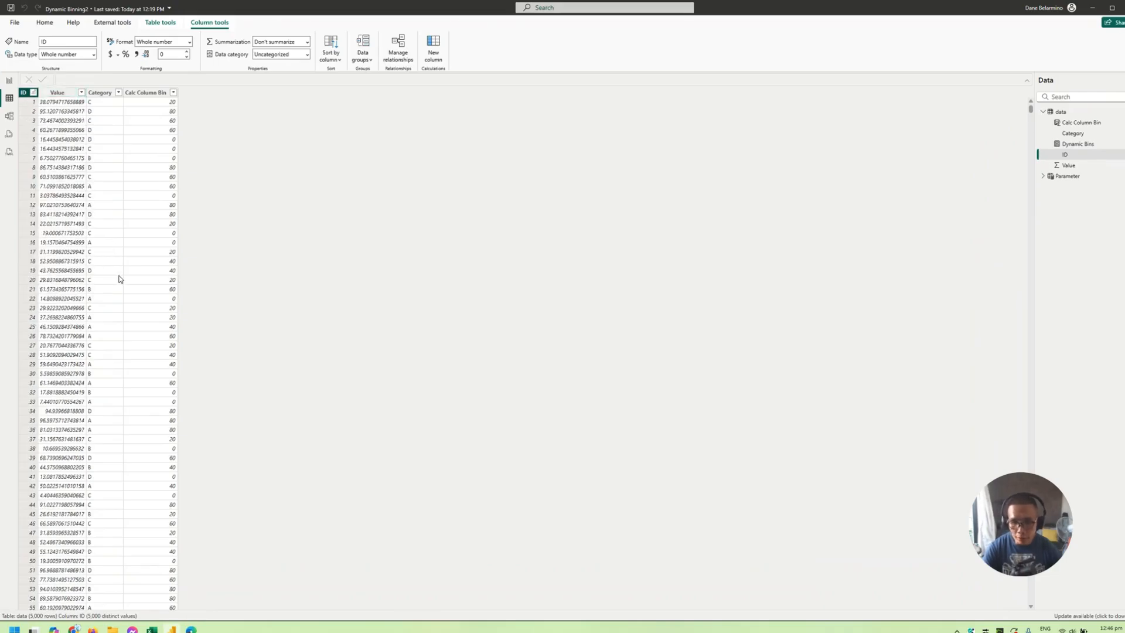
click(9, 82)
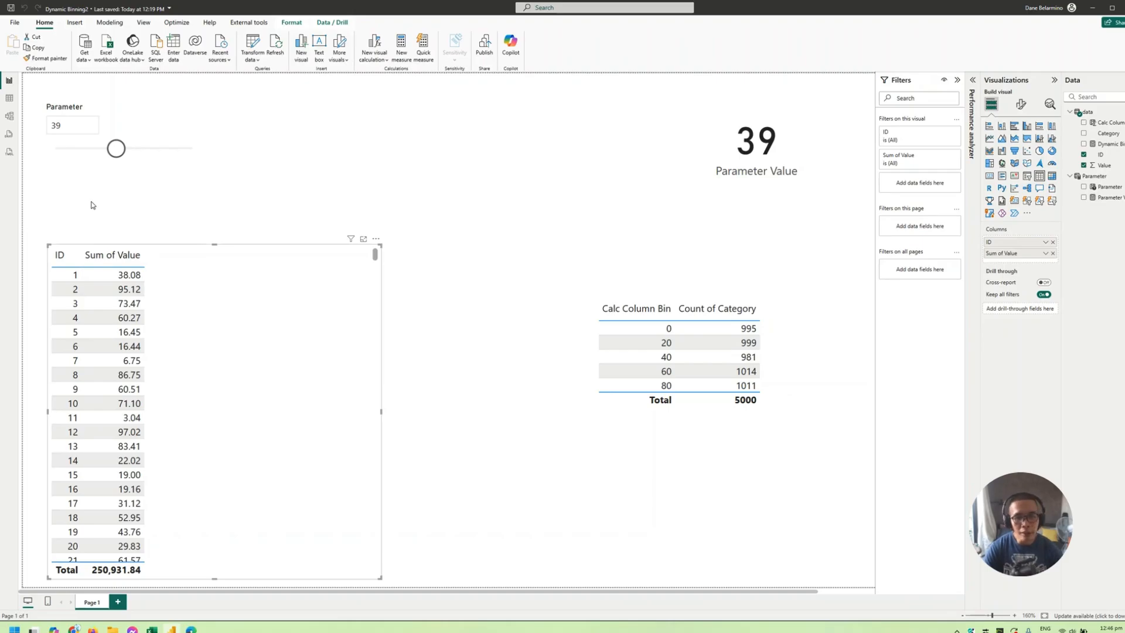
- Open the data query in the Power Query Editor and add an index column starting from 1
right_click(1092, 115)
click(279, 149)
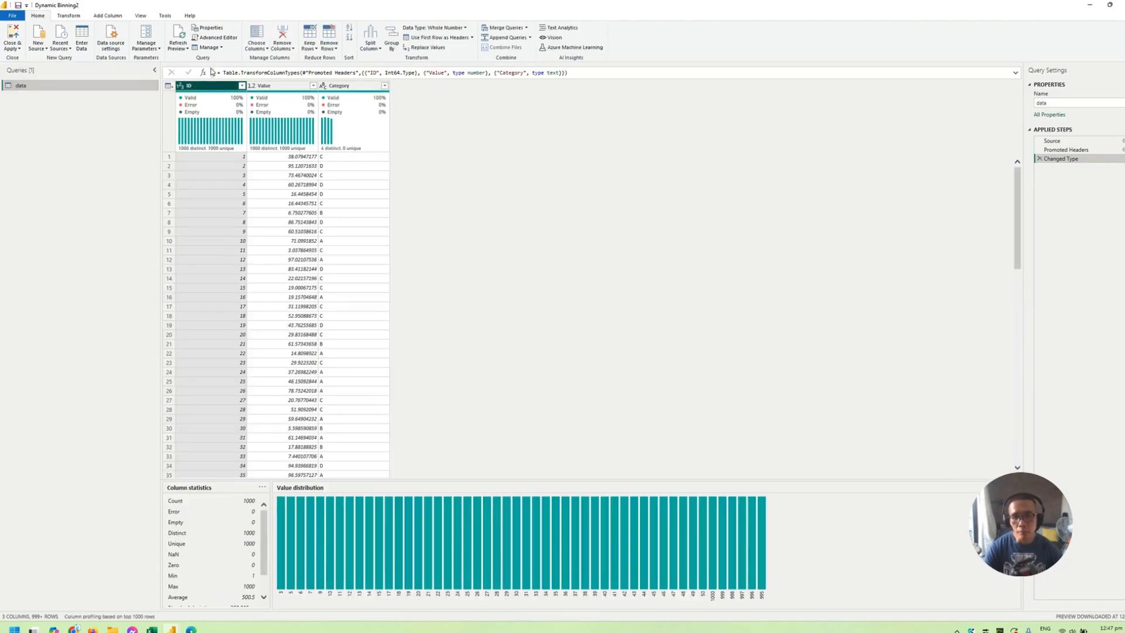
click(108, 16)
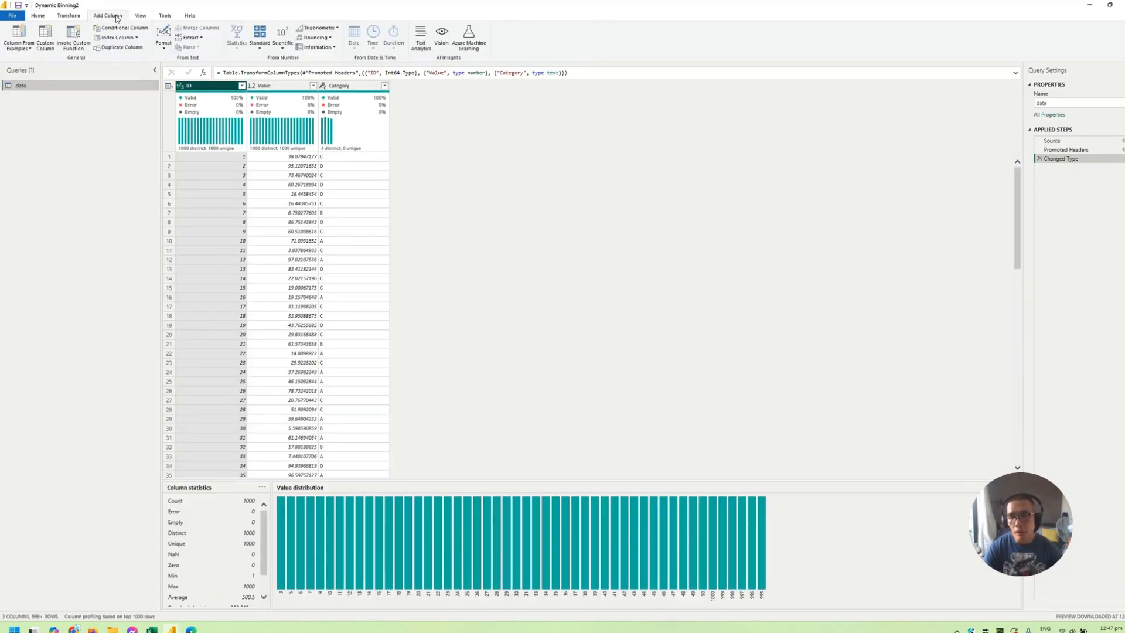
click(137, 37)
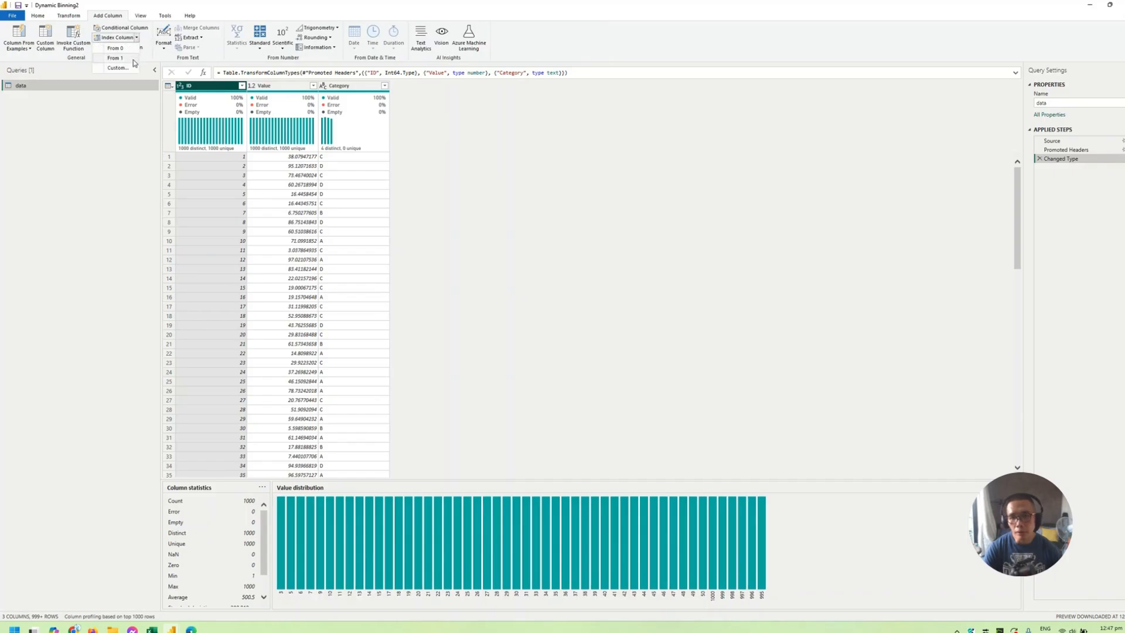
click(132, 59)
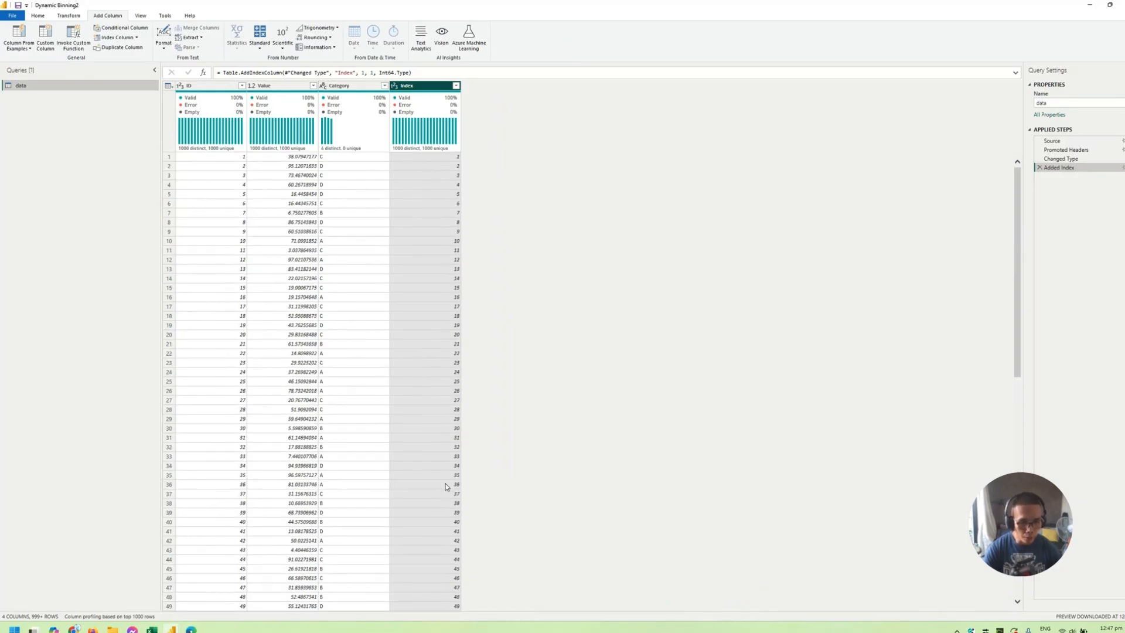
- Name the added index column ID2 by editing the name in its AddIndexColumn formula
double_click(347, 73)
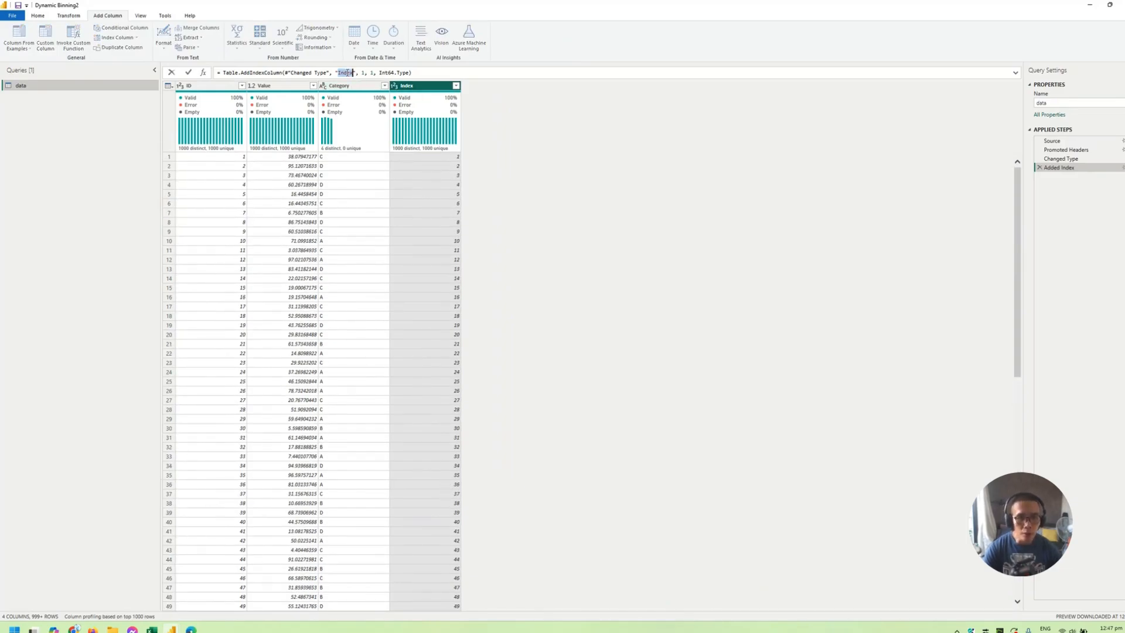
text(Id)
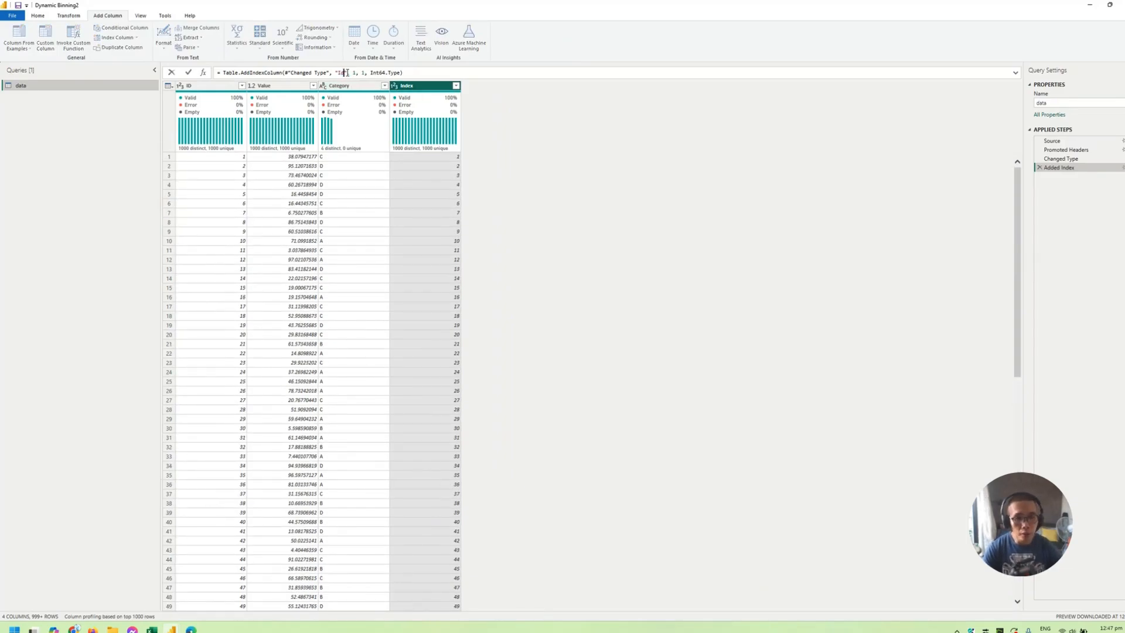
key(BackSpace)
text(D)
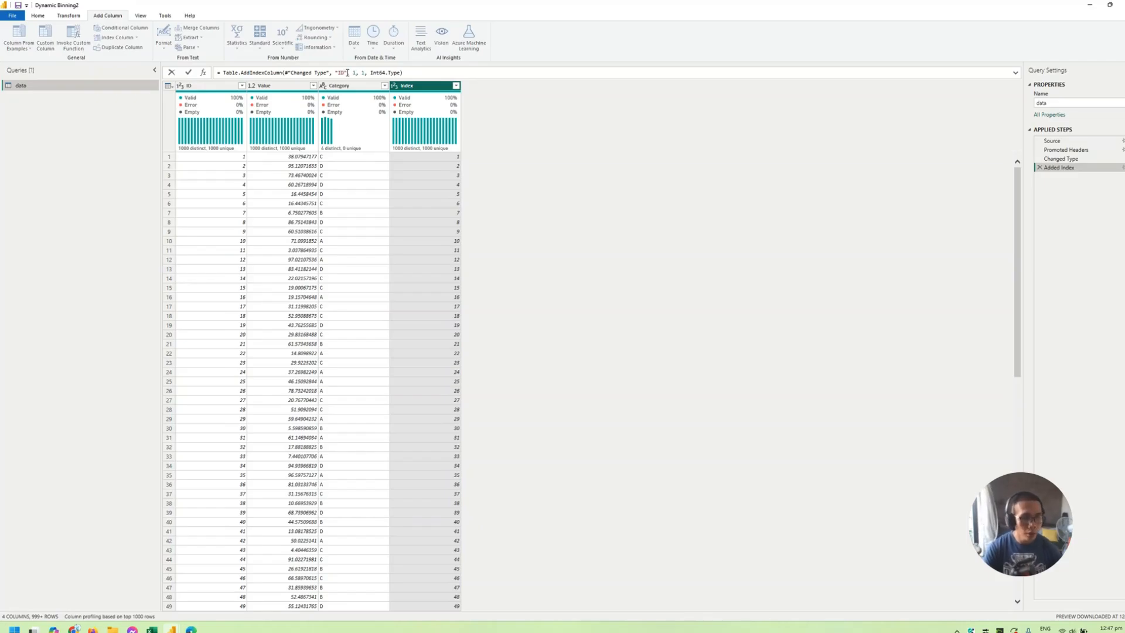
text(")
key(Return)
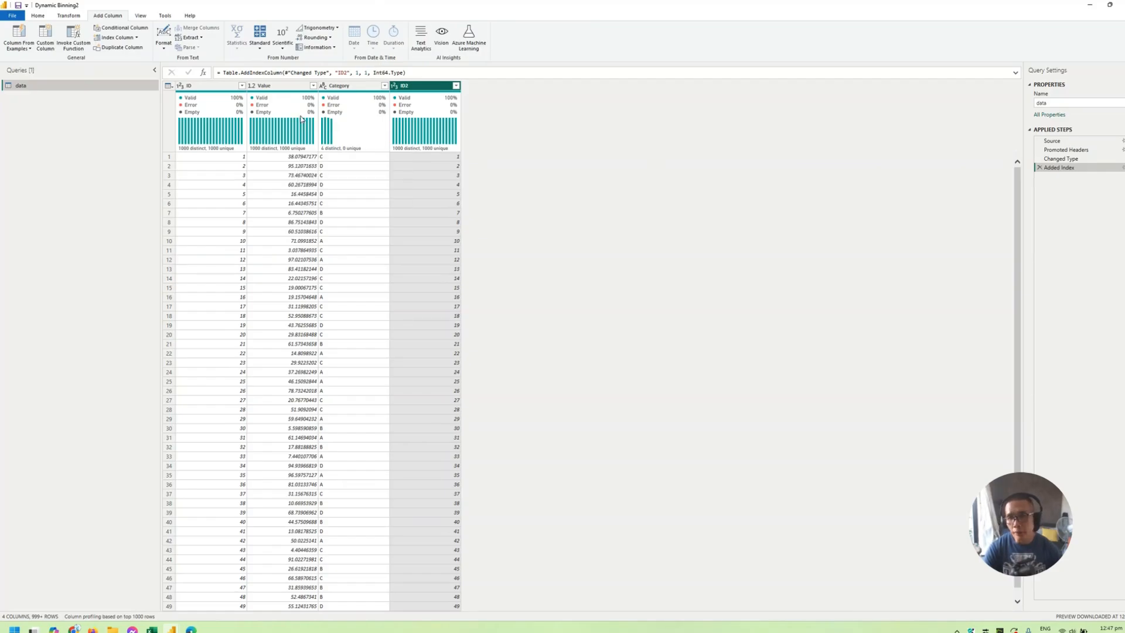
- Apply the query changes to the report and move the ID and Value table up closer to the Parameter slicer
click(38, 16)
click(12, 34)
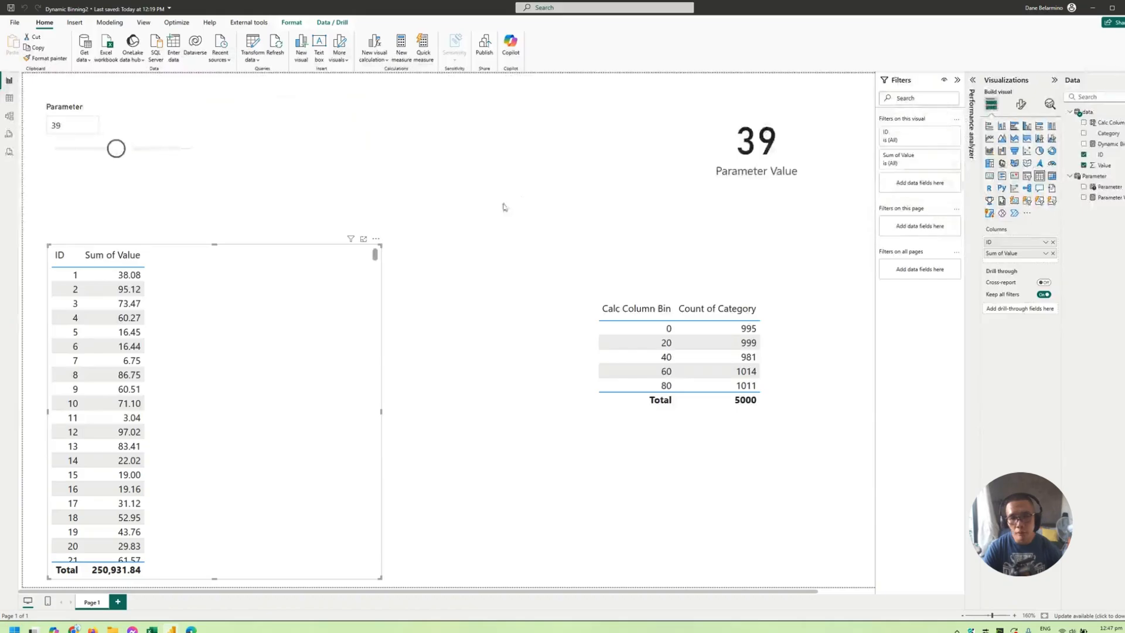
drag(304, 324, 293, 287)
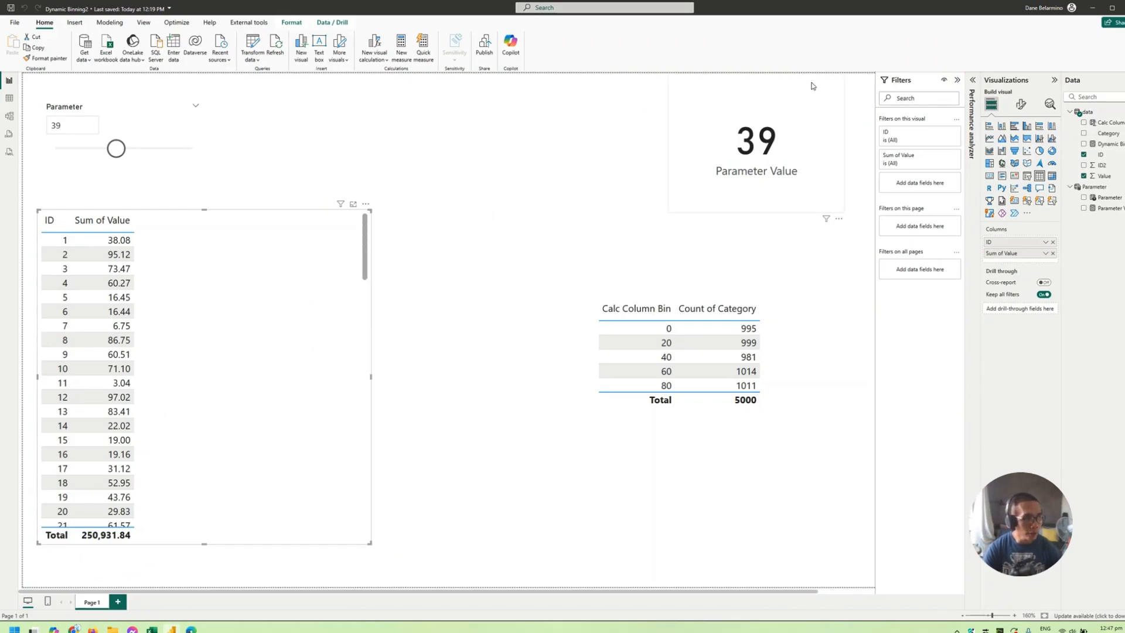
drag(204, 292, 214, 294)
- Replace SELECTEDMEASURE() with SELECTEDVALUE(data[Value]) as the numerator in the Dynamic Bins measure's QUOTIENT formula and commit it
click(1107, 144)
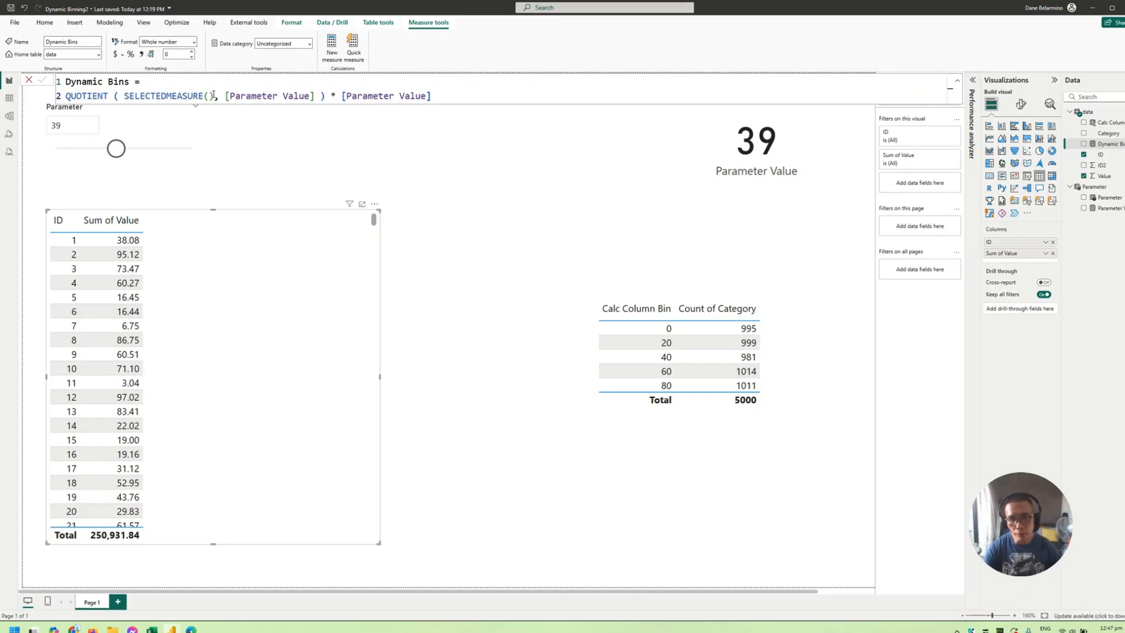
drag(213, 94, 129, 96)
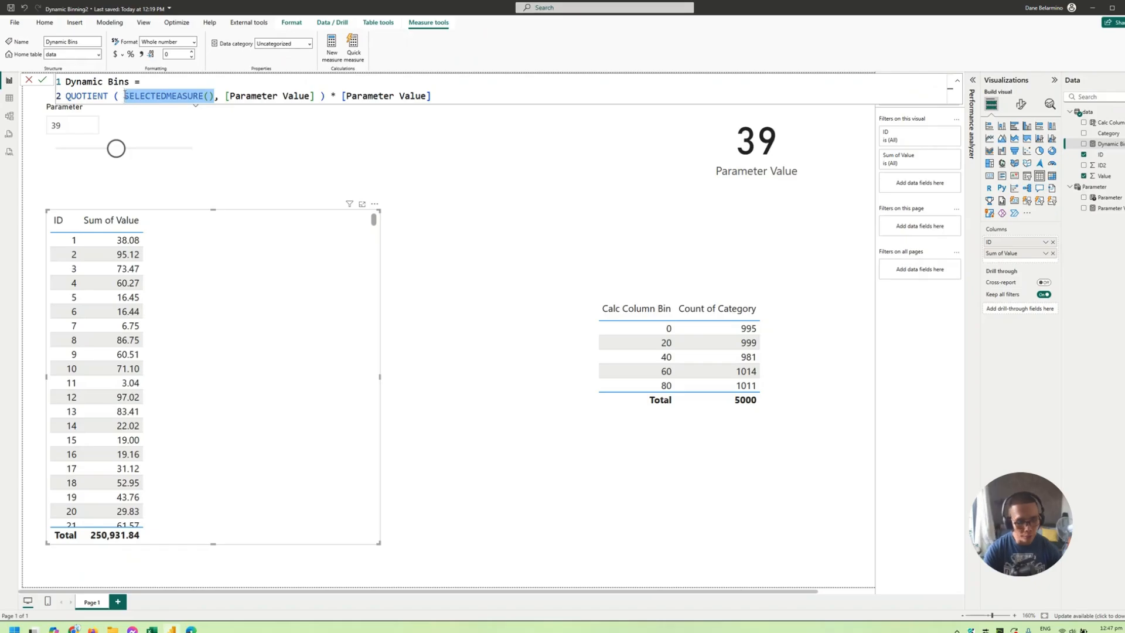
text(selected)
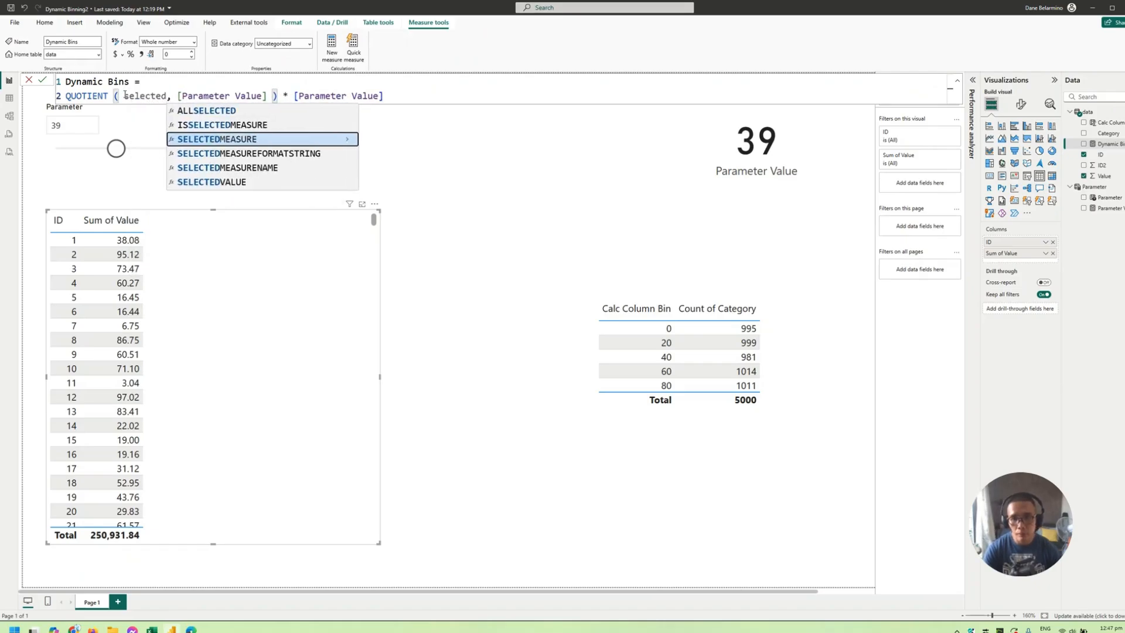
text(value)
key(Tab)
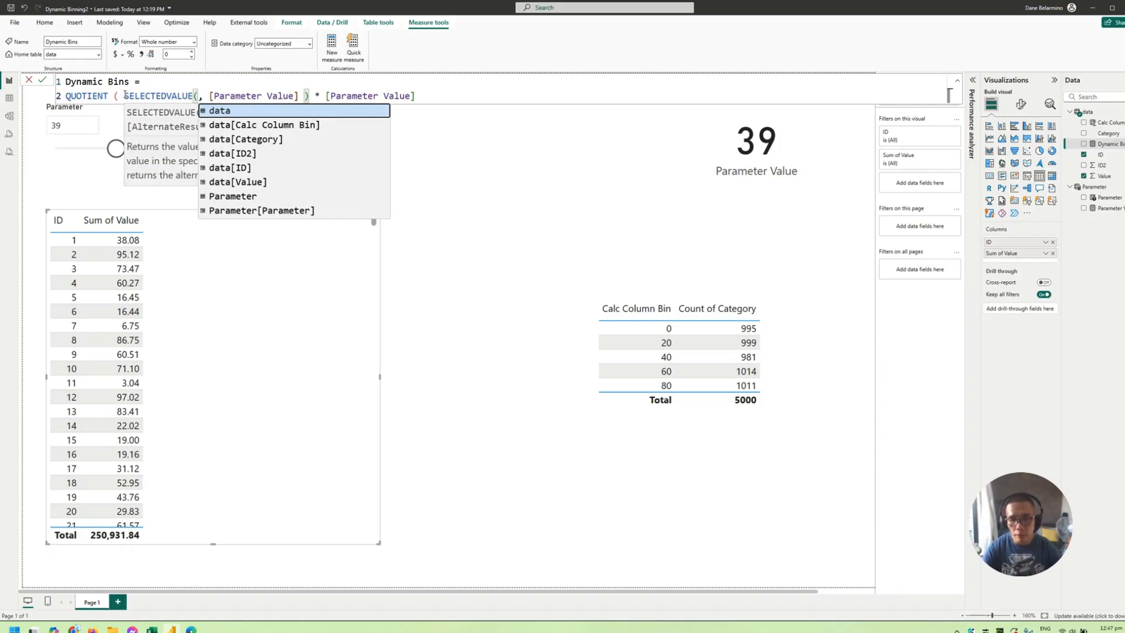
text(value)
key(Tab)
text())
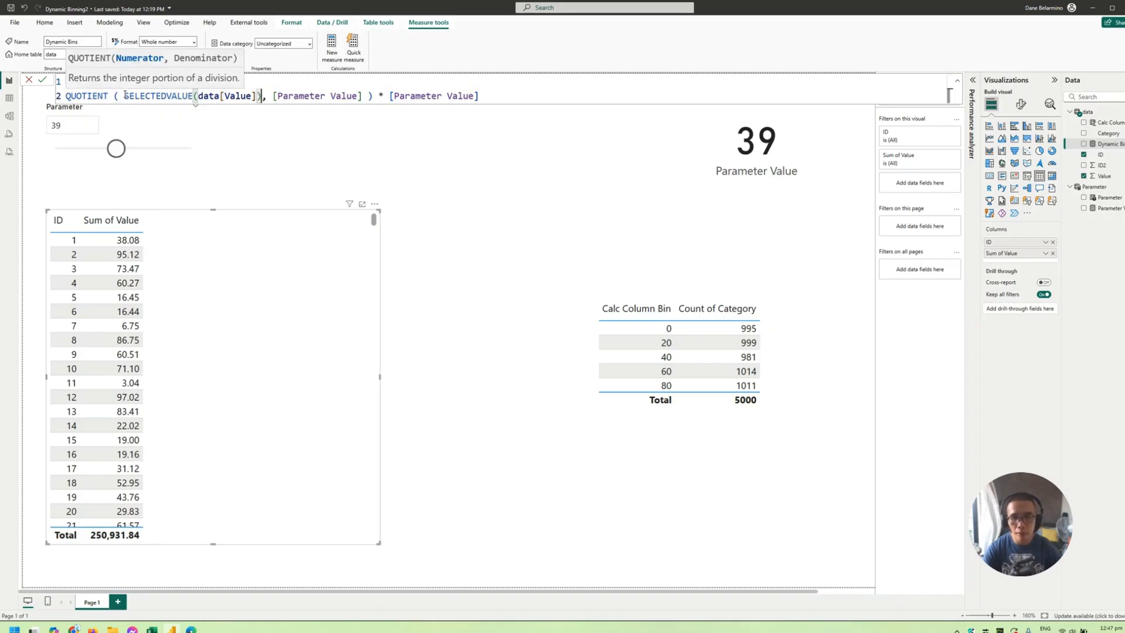
key(Return)
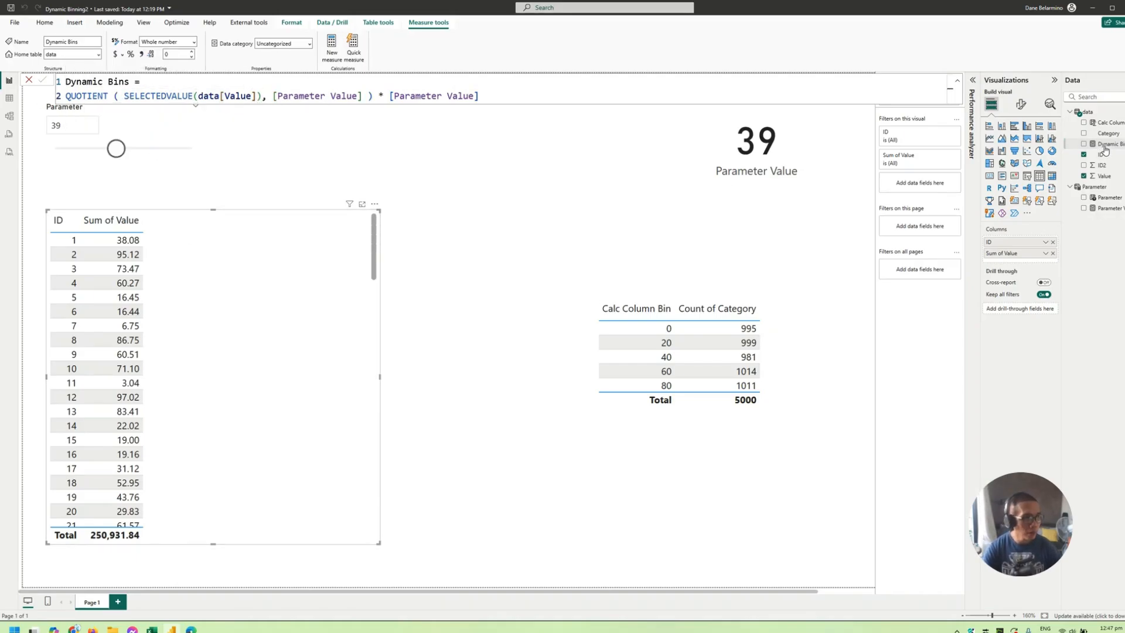
- Add the Dynamic Bins measure to the ID and Value table and sort the table by Dynamic Bins in ascending order
drag(1107, 144, 318, 309)
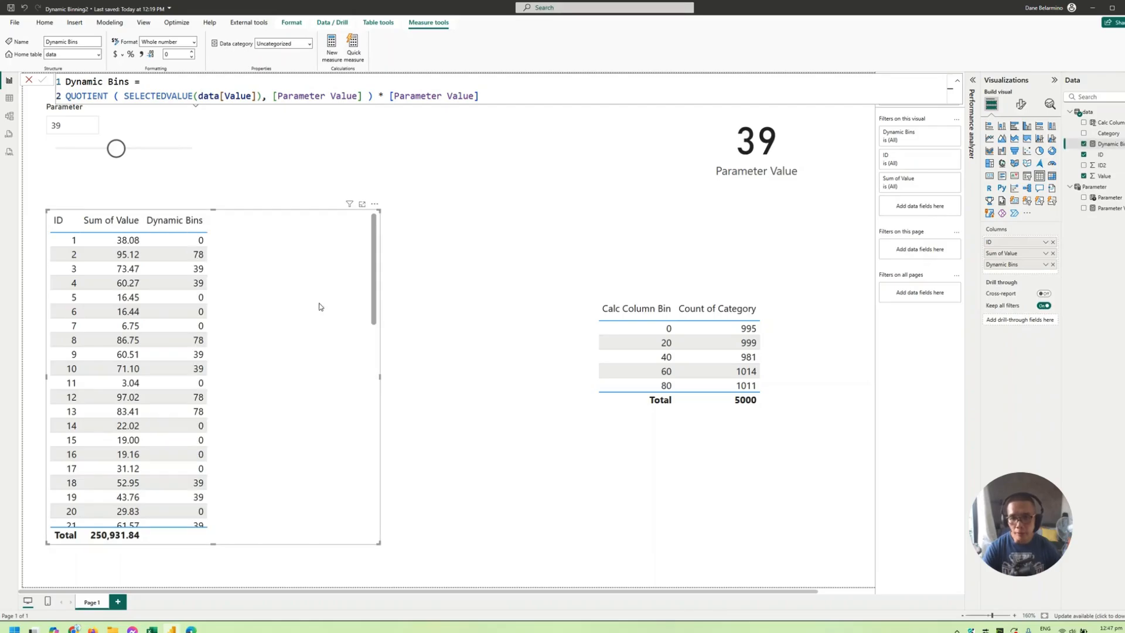
scroll(319, 309, down, 3)
scroll(178, 251, up, 3)
click(175, 220)
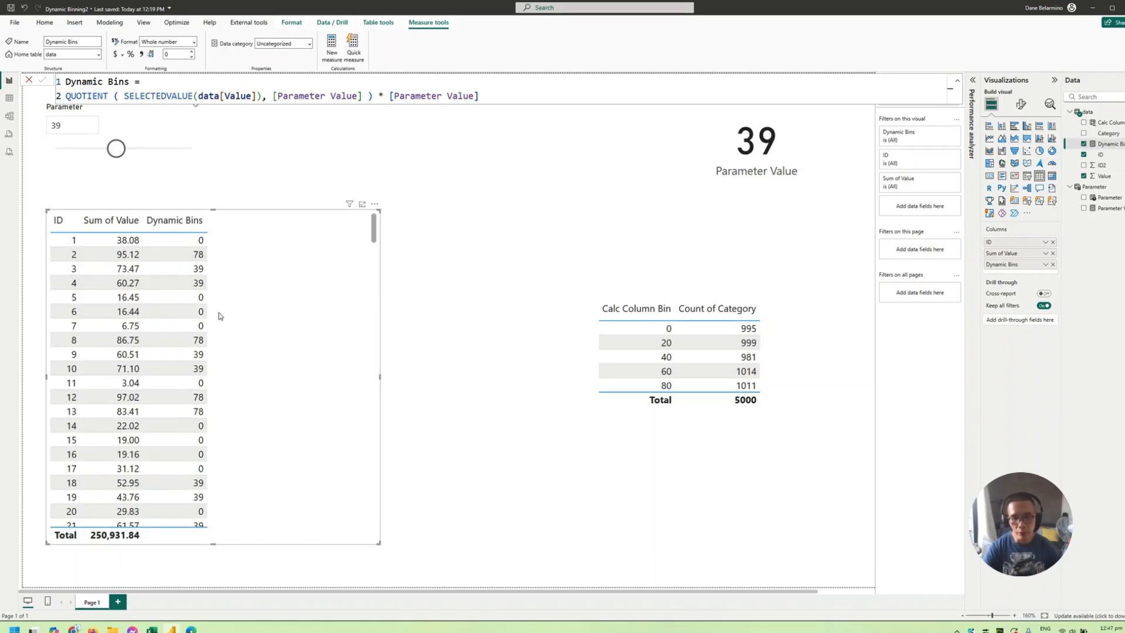
click(193, 221)
- Set the Parameter slicer to 10 and check the Dynamic Bins values in the ID table
click(83, 127)
text(10)
key(Return)
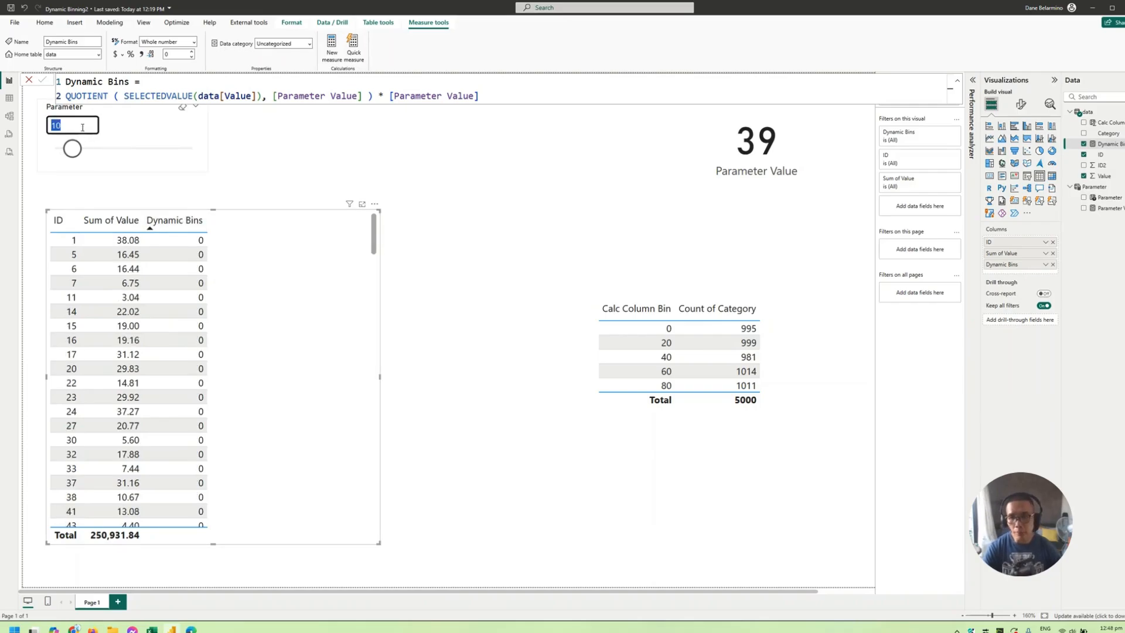
scroll(268, 301, down, 3)
scroll(269, 302, down, 10)
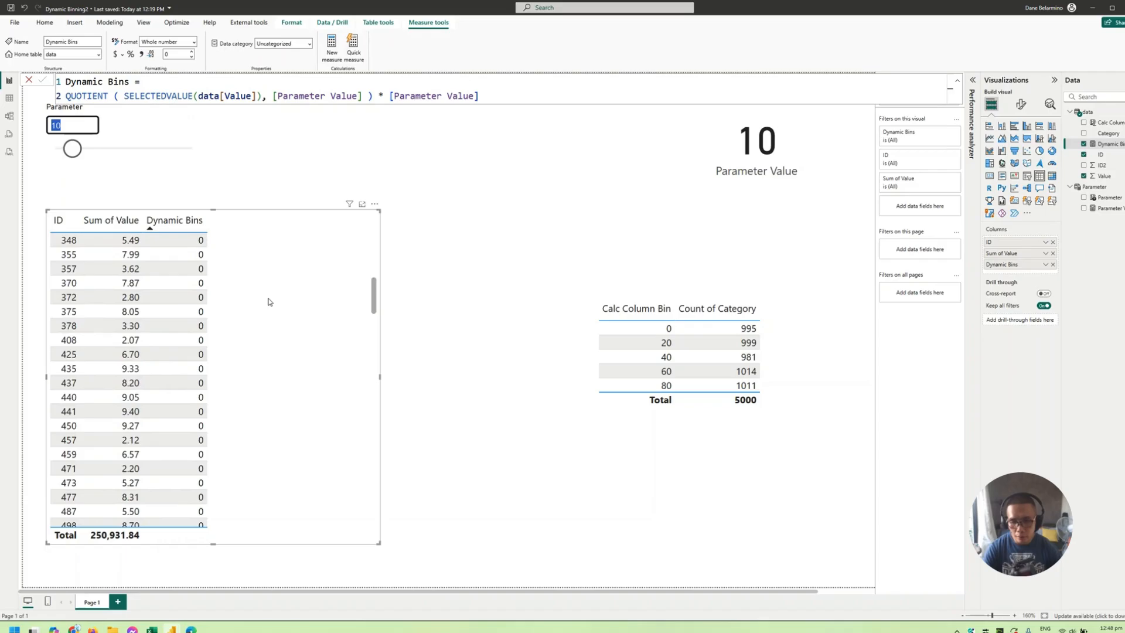
- Enlarge the ID table upward and slightly wider, and look through its Dynamic Bins rows
drag(378, 209, 405, 152)
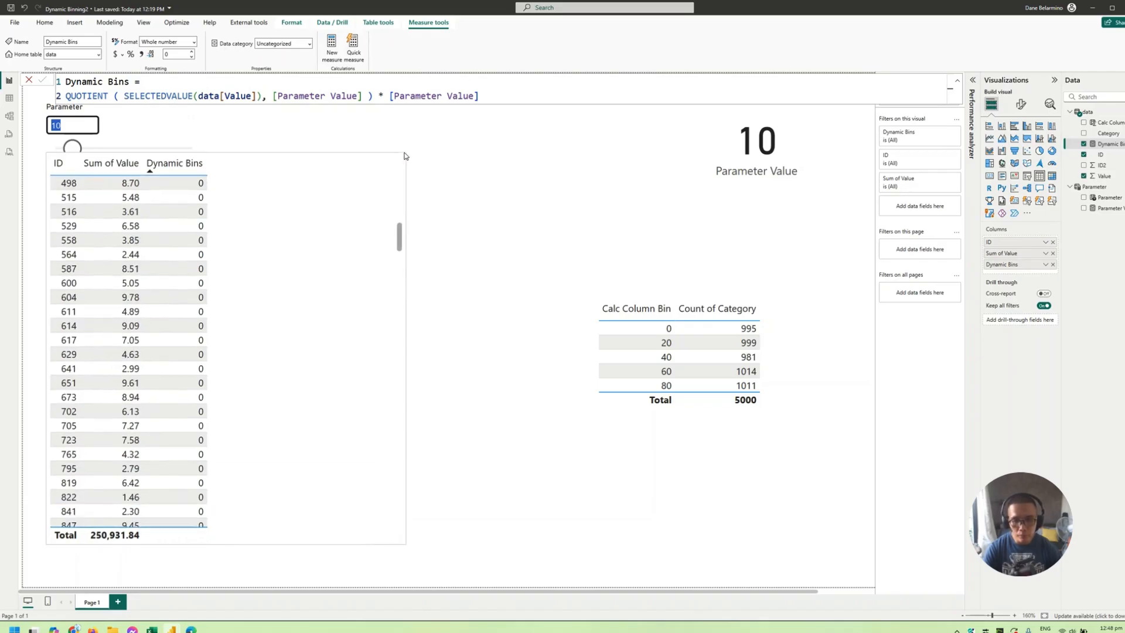
scroll(272, 335, down, 15)
scroll(271, 335, down, 20)
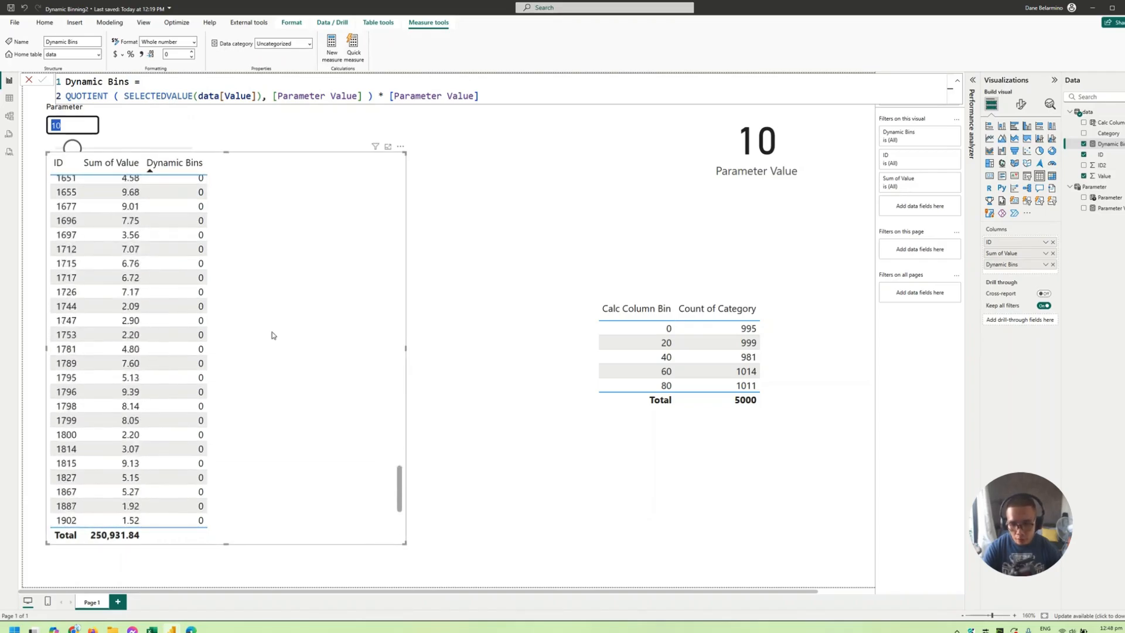
scroll(272, 335, down, 20)
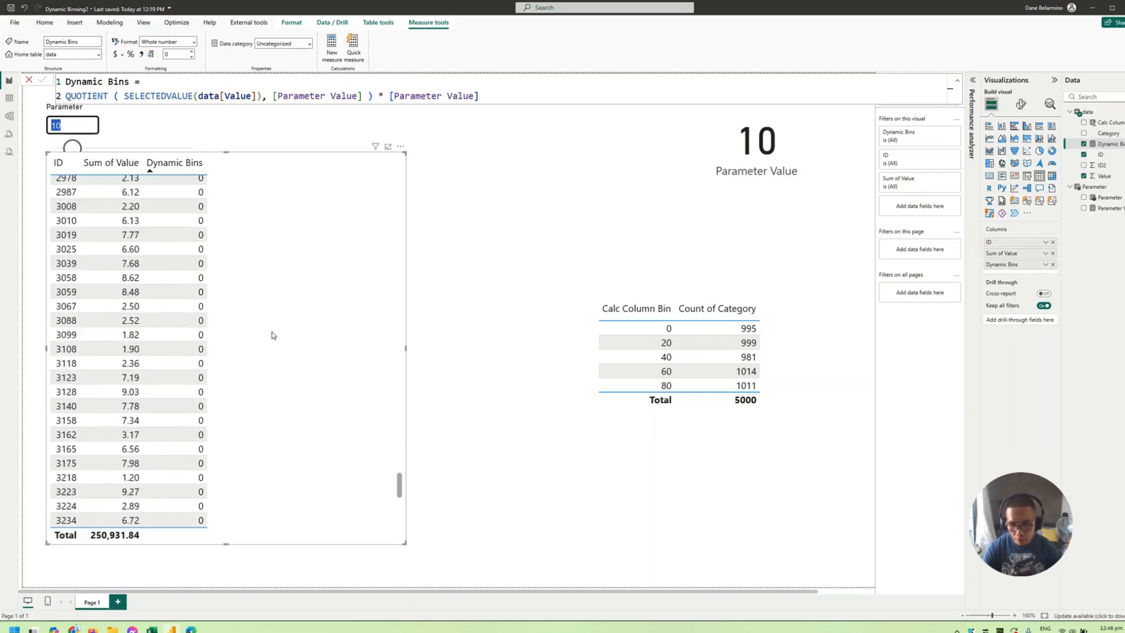
scroll(170, 226, up, 4)
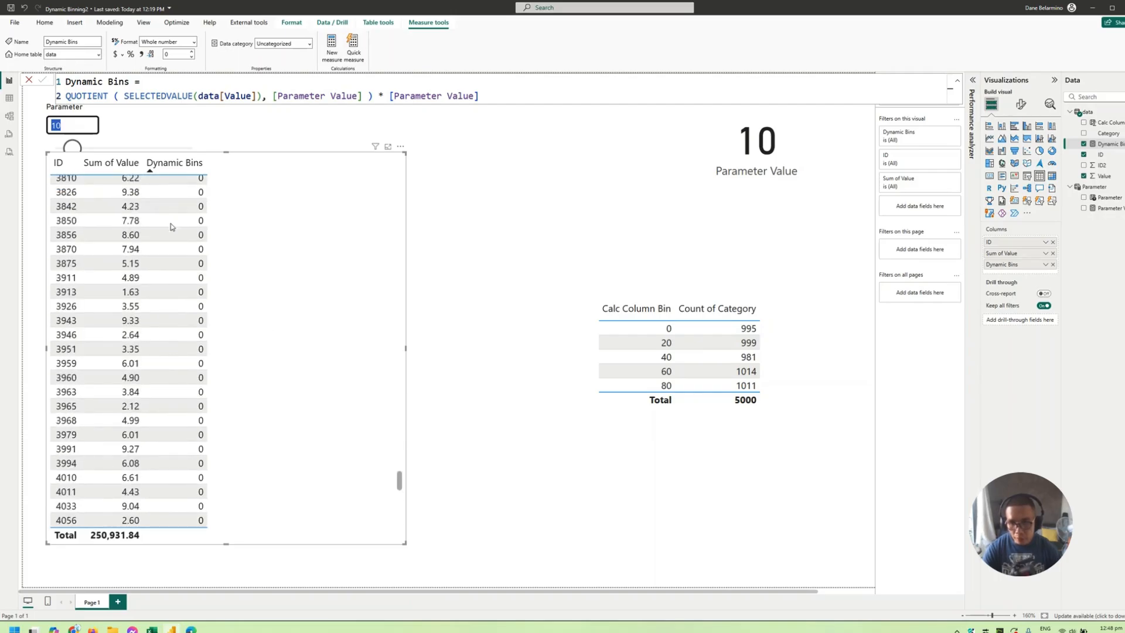
- Sort the ID table by Sum of Value in ascending order and examine the rows where the value crosses 10
click(117, 167)
click(118, 170)
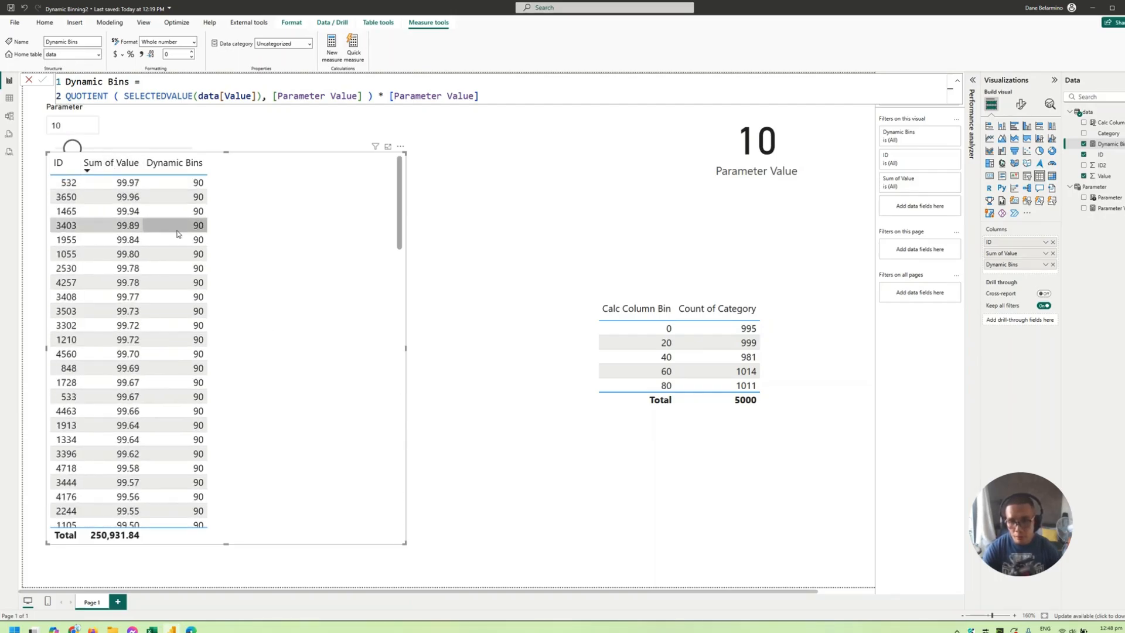
scroll(190, 270, down, 8)
scroll(189, 270, down, 20)
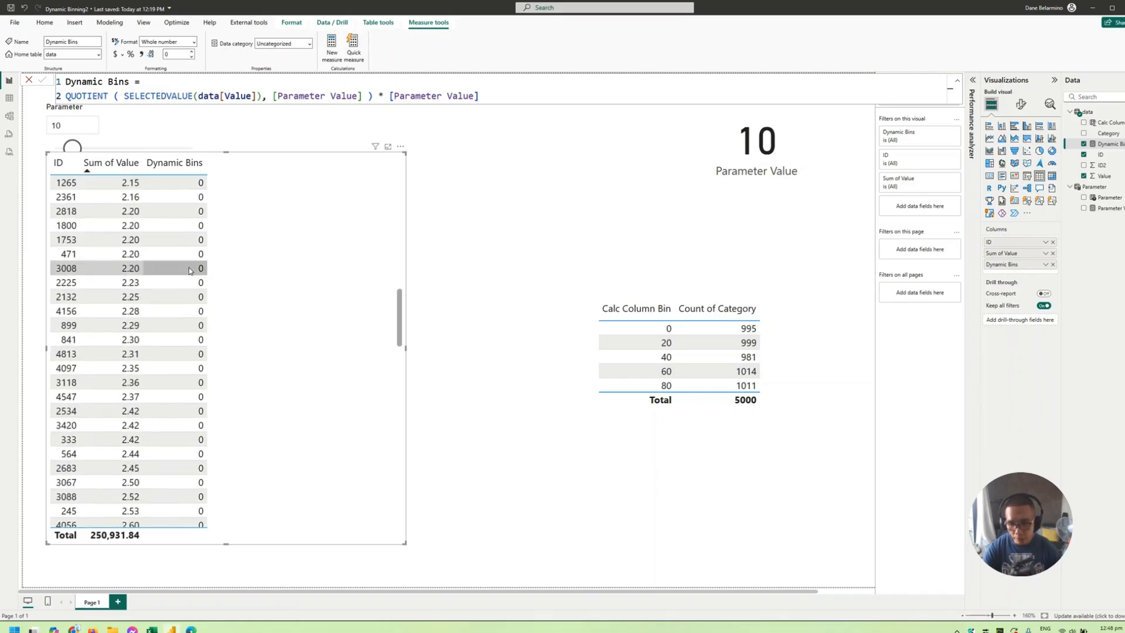
scroll(190, 271, down, 20)
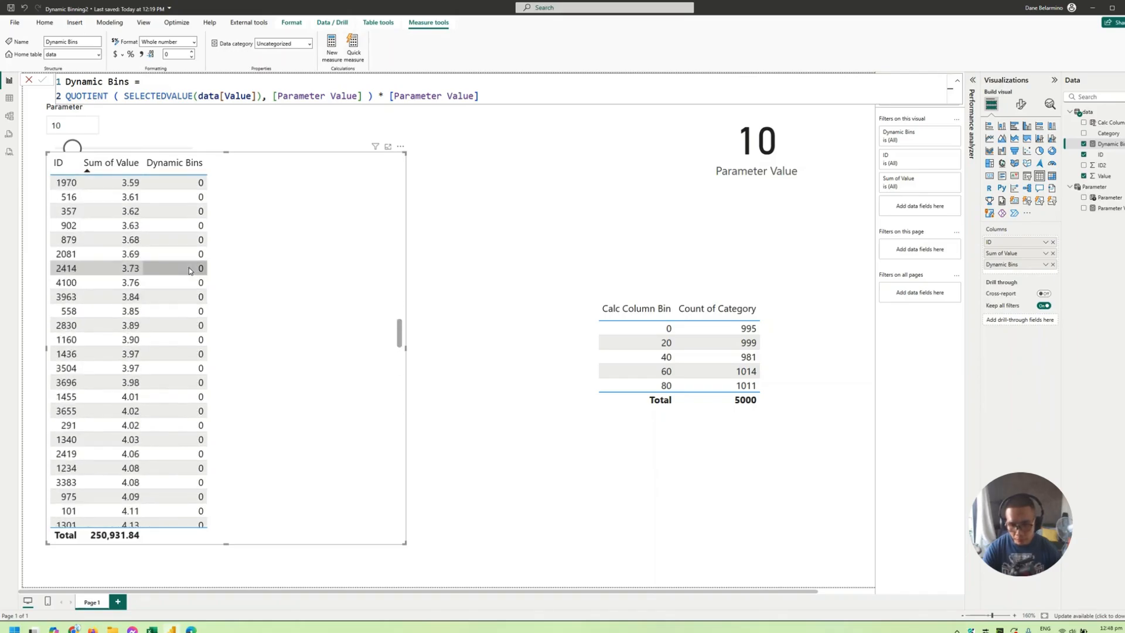
scroll(204, 404, down, 20)
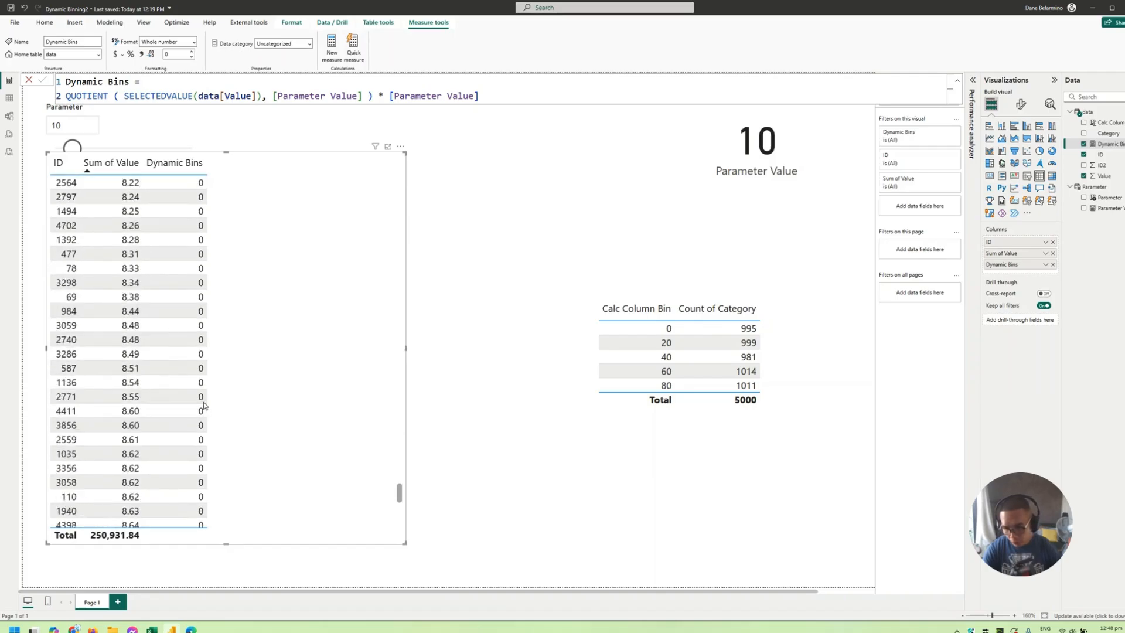
scroll(203, 402, down, 6)
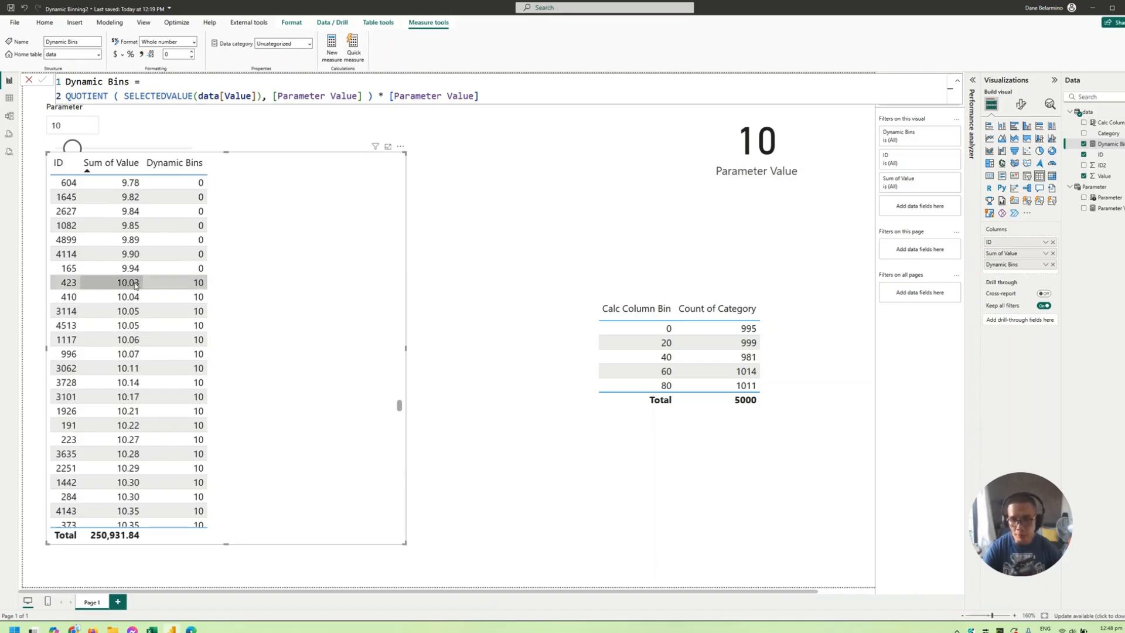
- Move the ID table below the Parameter slicer and shrink it, then shrink the Calc Column Bin table to free space between them
drag(282, 317, 258, 359)
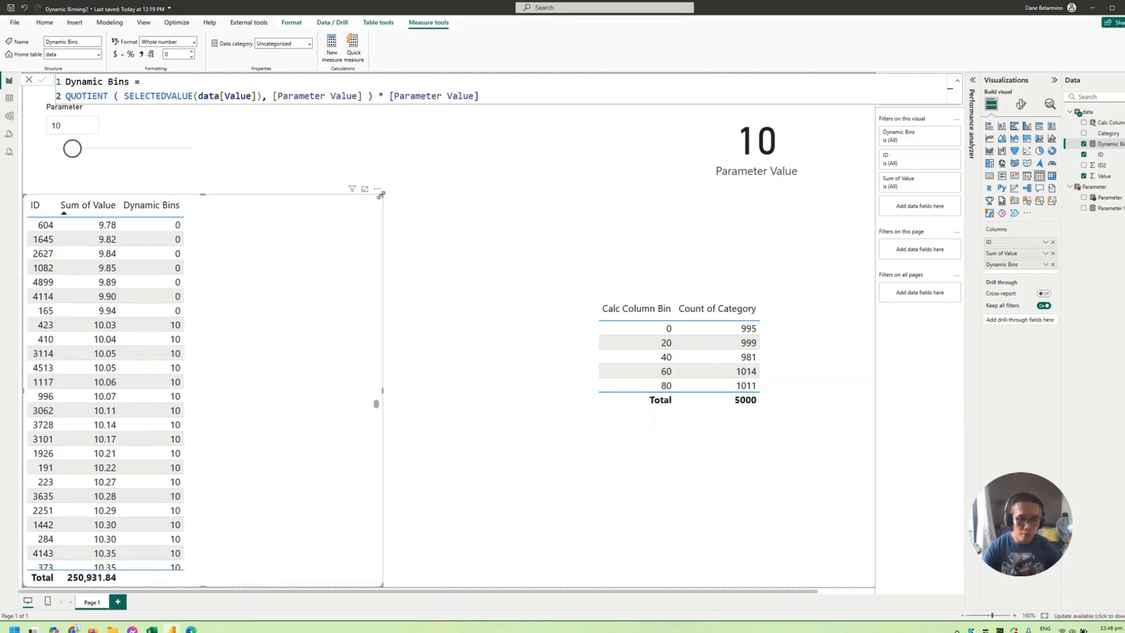
drag(382, 198, 275, 230)
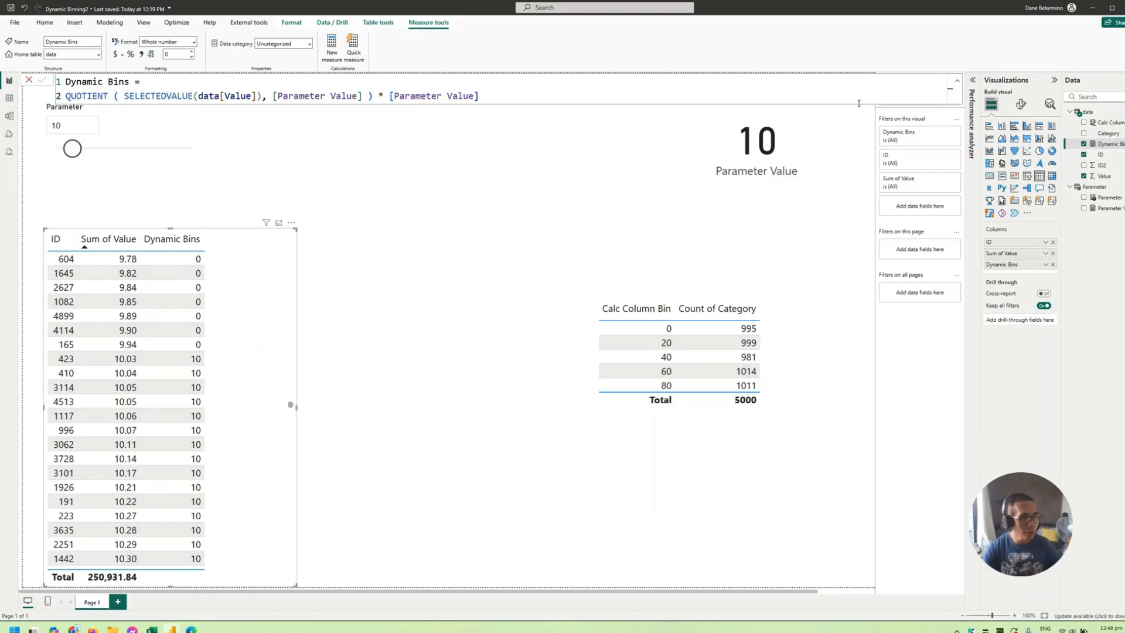
click(757, 328)
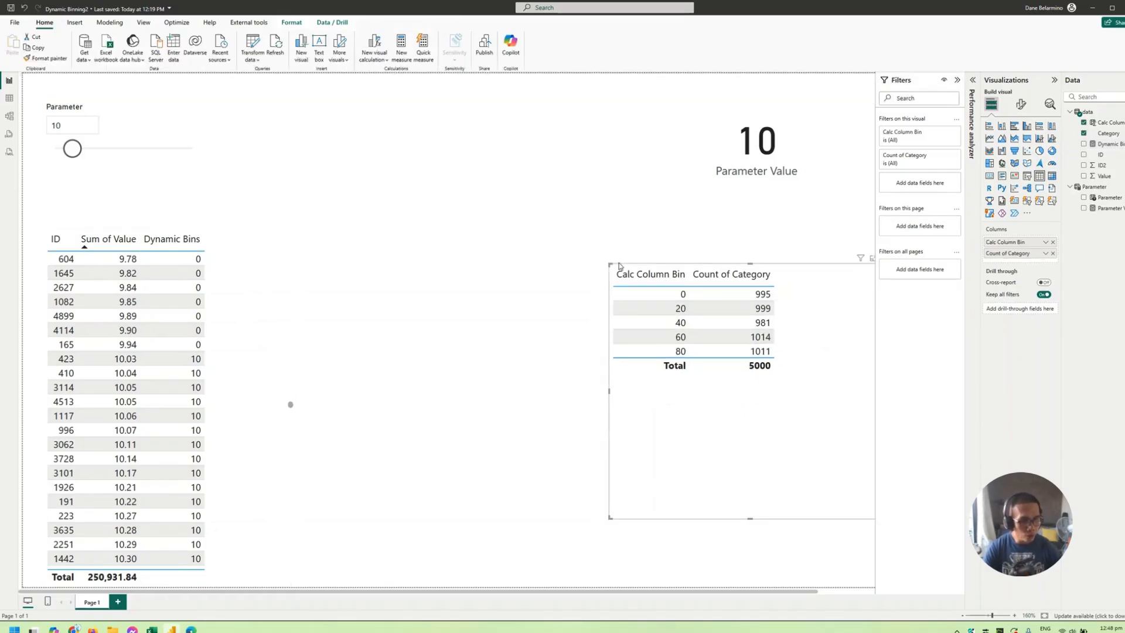
drag(609, 265, 711, 317)
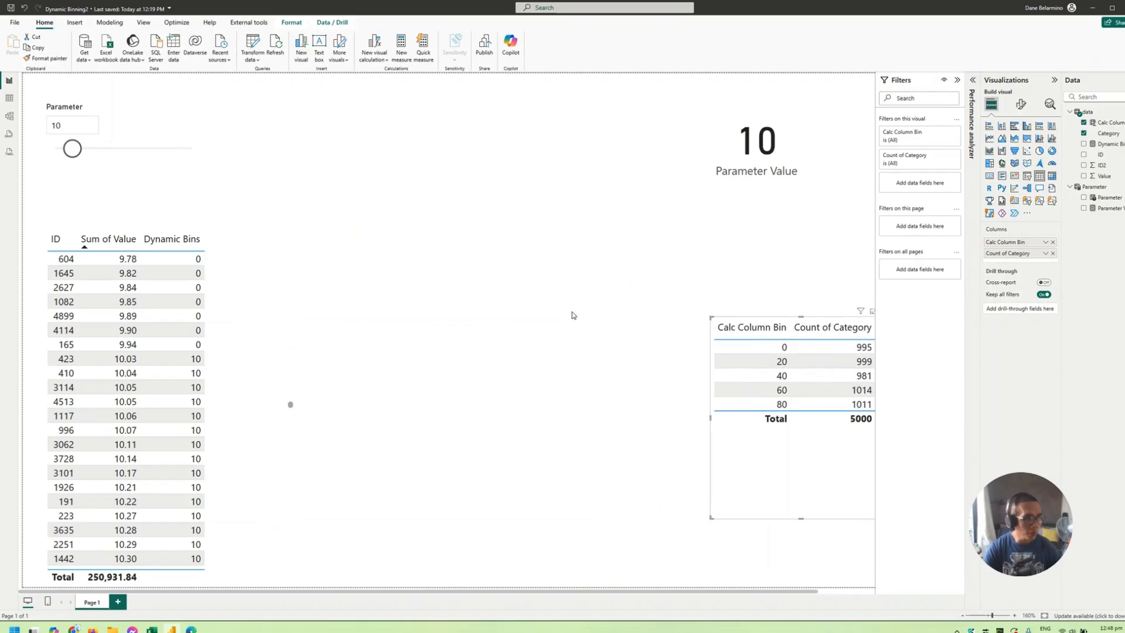
- Insert an empty stacked column chart and size and position it between the ID table and the Calc Column Bin table
click(574, 316)
click(1002, 126)
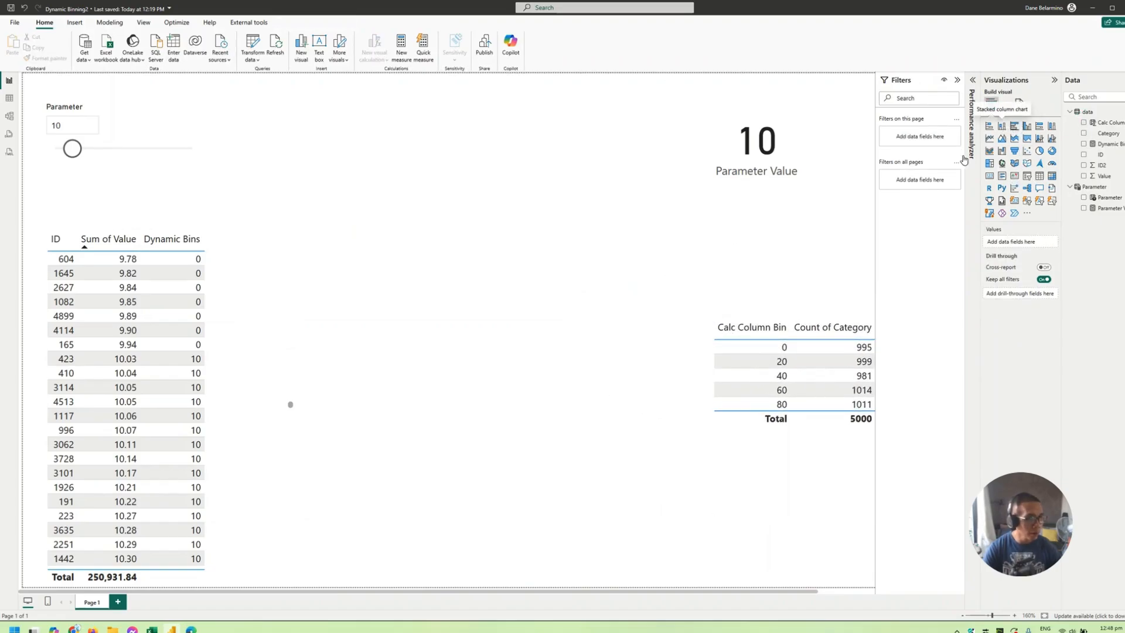
drag(458, 312, 494, 305)
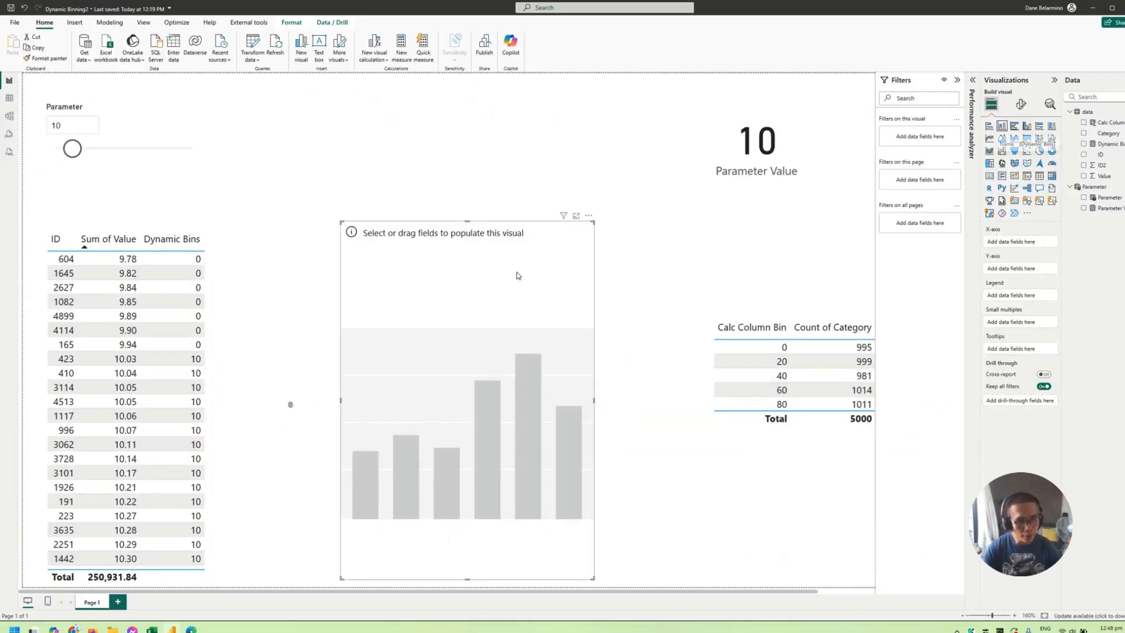
drag(591, 225, 653, 229)
drag(590, 286, 576, 294)
- Review the Dynamic Bins measure's formula and copy the Parameter table's GENERATESERIES formula
click(1104, 145)
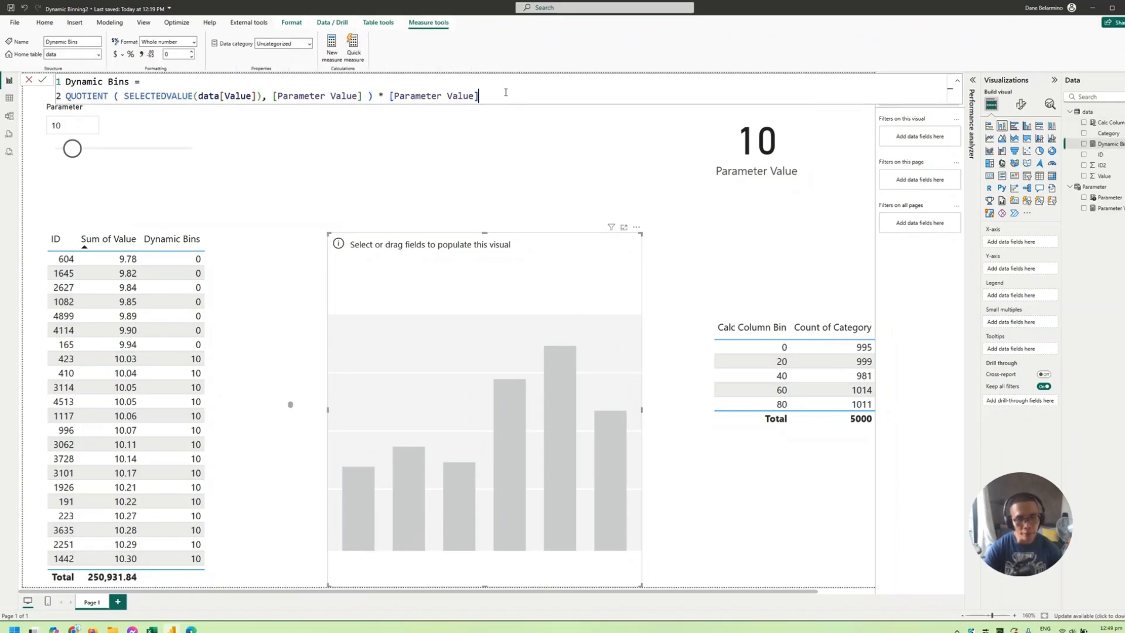
drag(506, 93, 65, 82)
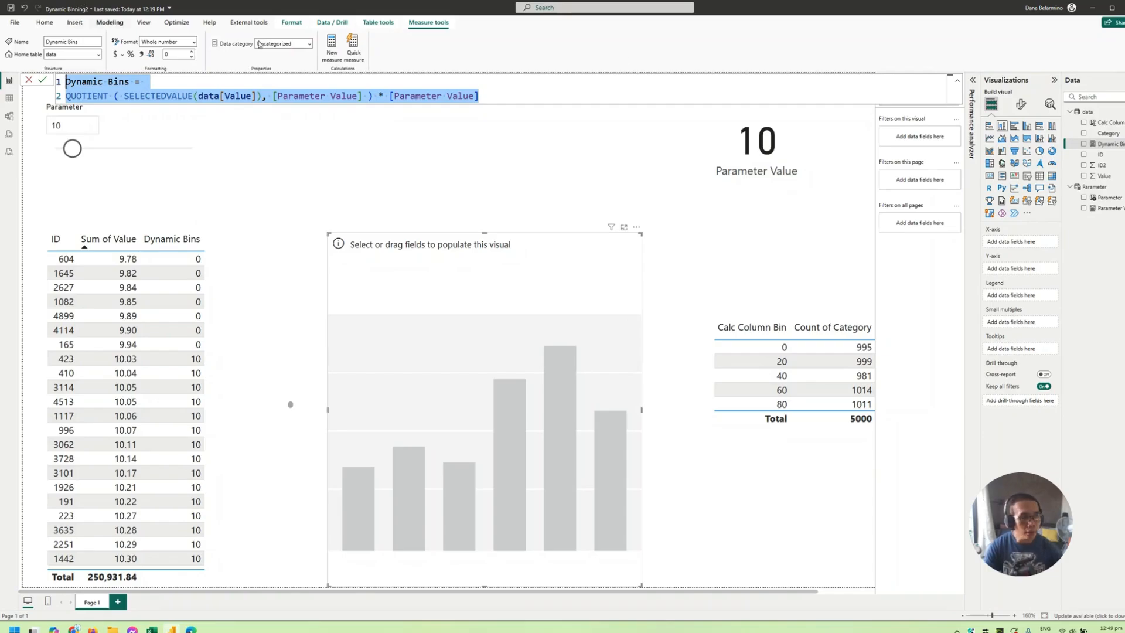
click(1093, 186)
click(298, 82)
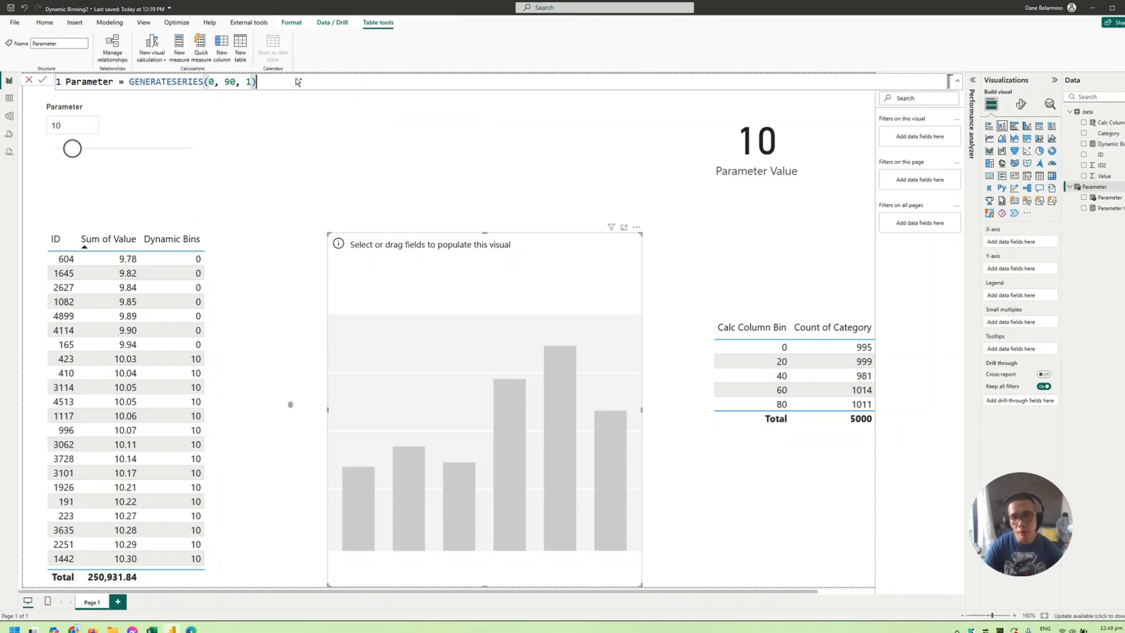
key(ctrl+a)
key(ctrl+c)
key(Escape)
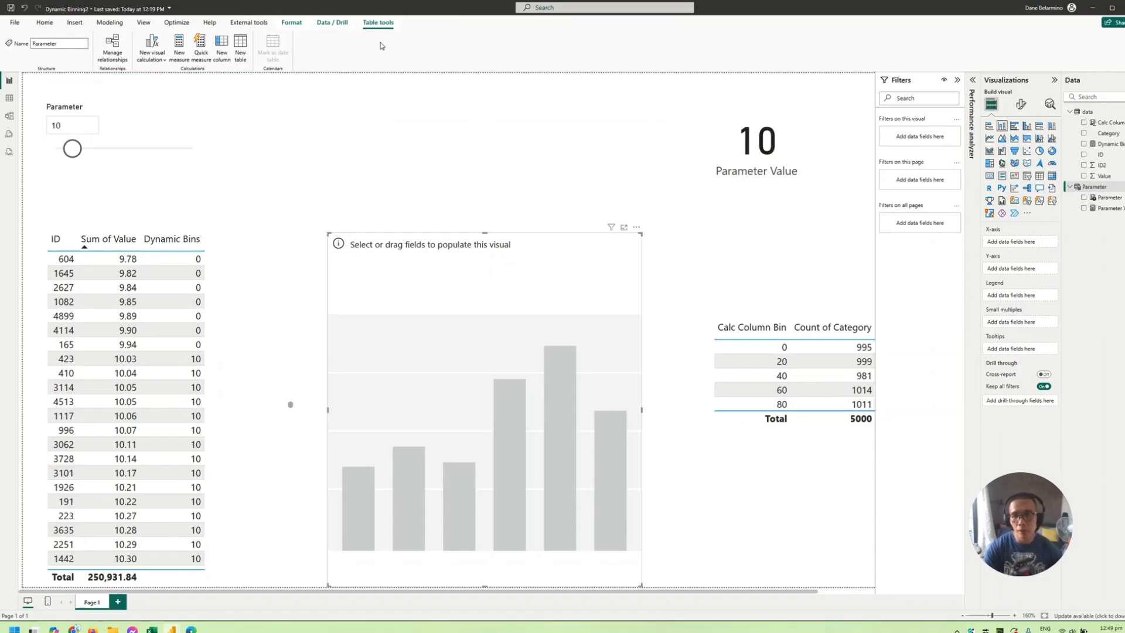
- Create a new calculated table from the copied GENERATESERIES(0, 90, 1) formula and name it Bins
click(45, 23)
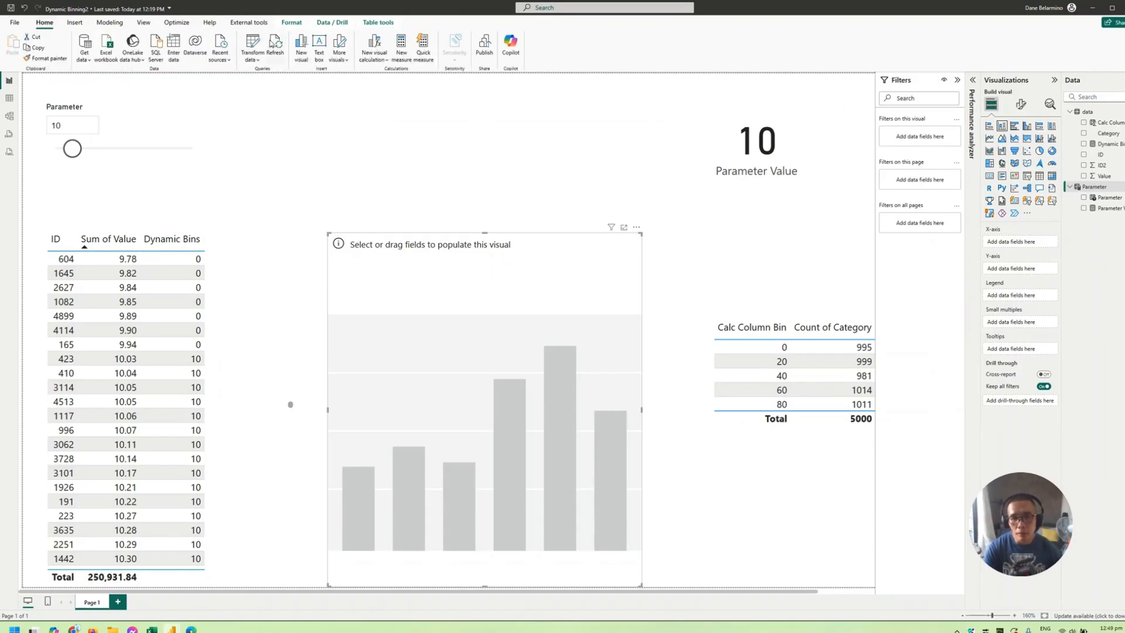
click(110, 22)
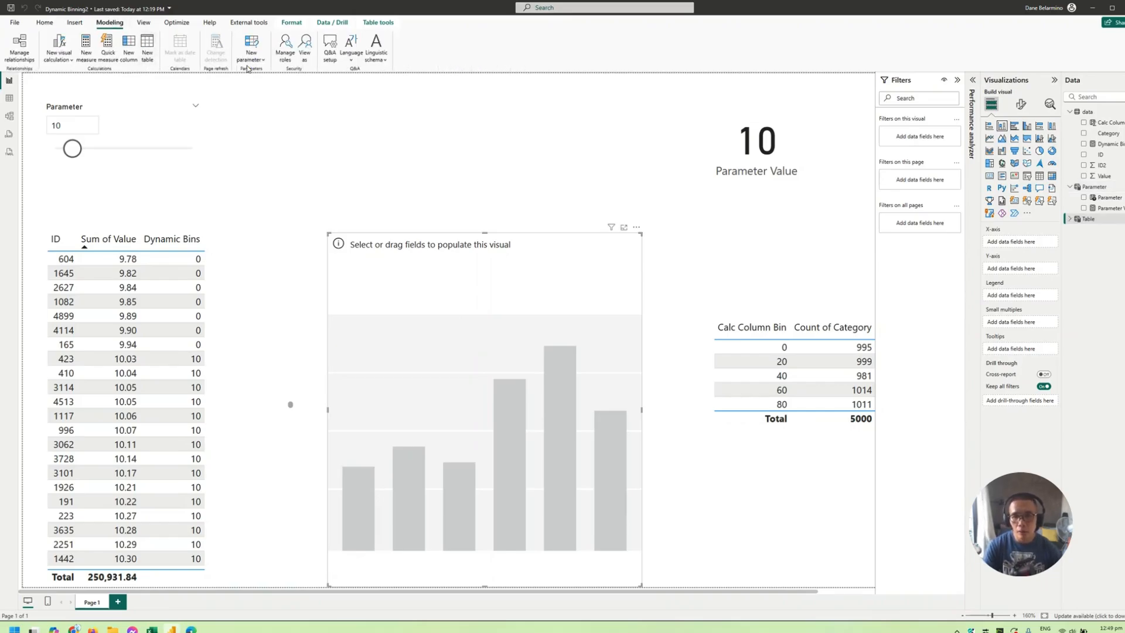
key(ctrl+v)
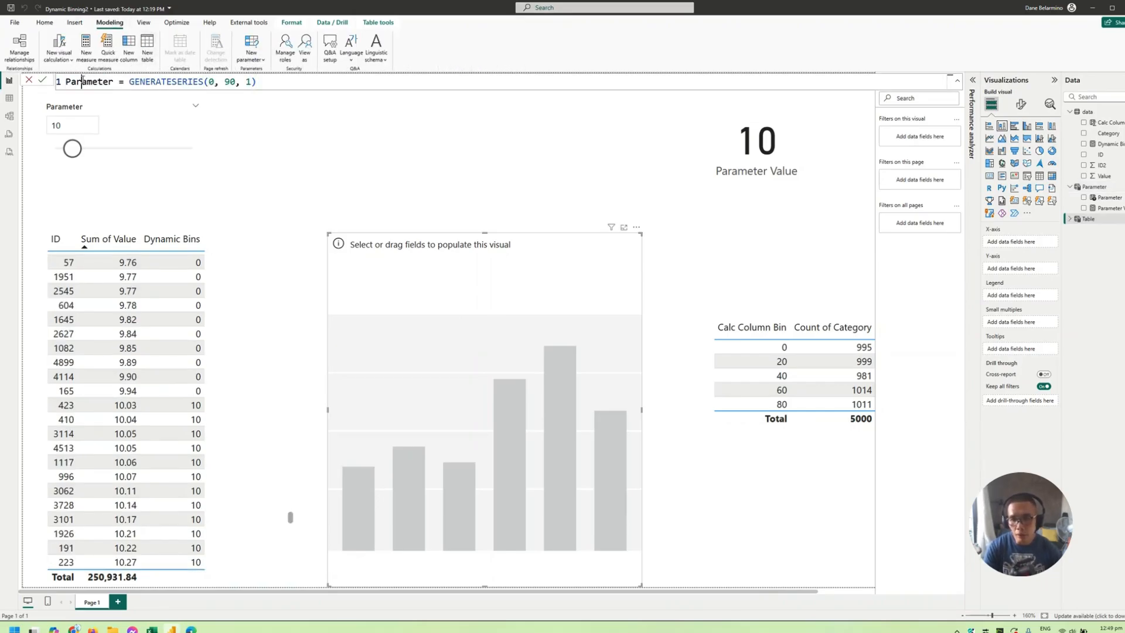
double_click(83, 81)
key(BackSpace)
text(Bins)
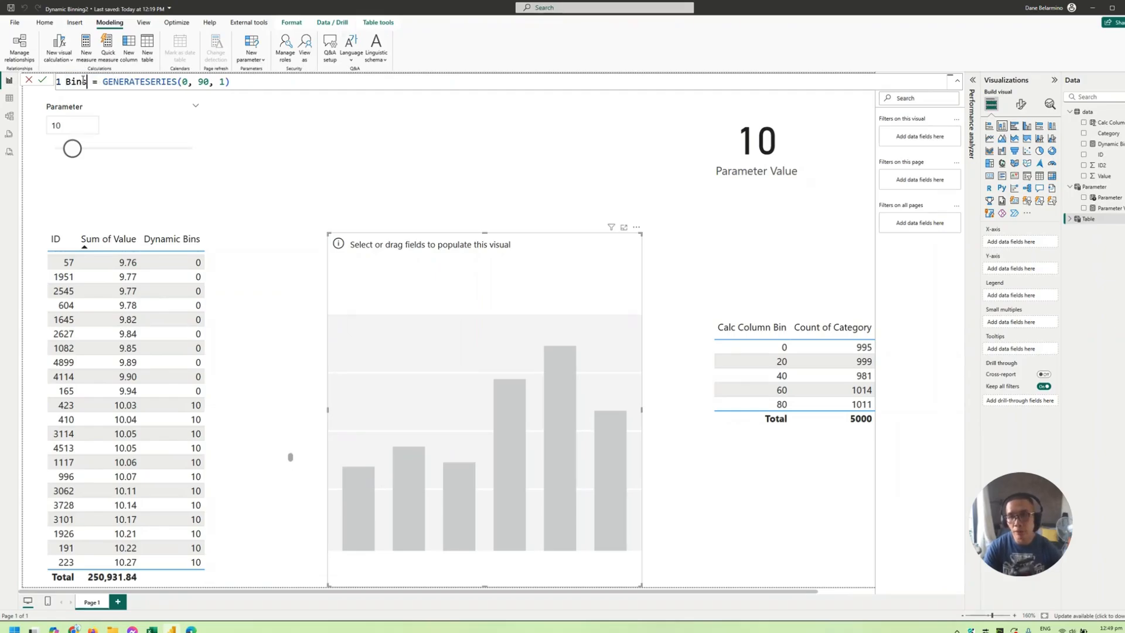
- Put the Bins table's GENERATESERIES expression on its own line and set the series' end value to 500
click(105, 82)
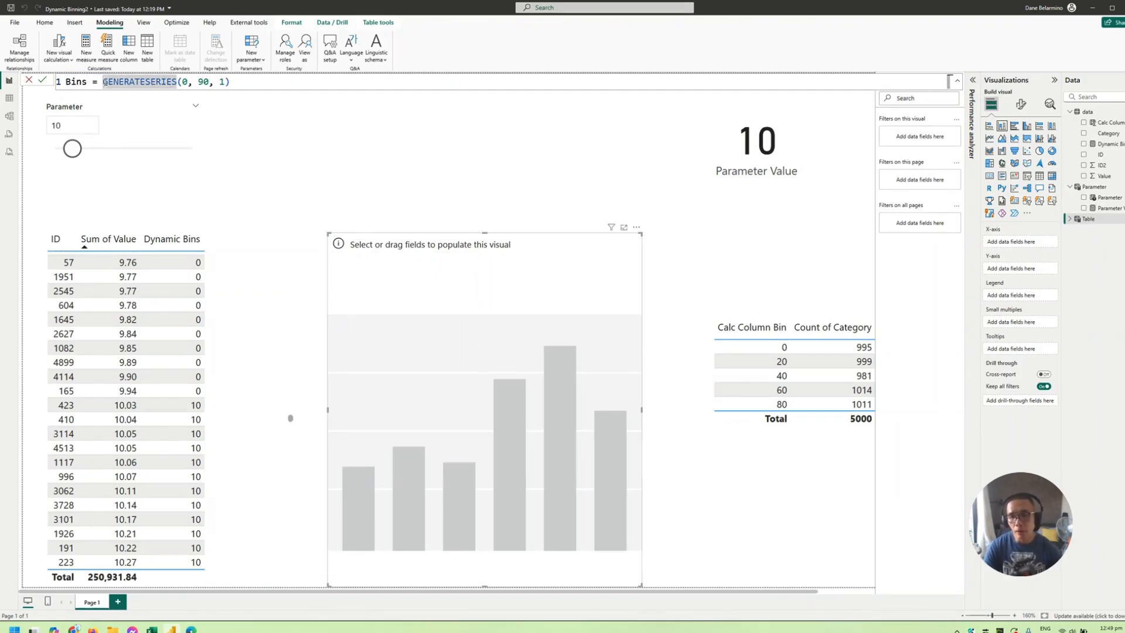
key(shift+Return)
double_click(166, 96)
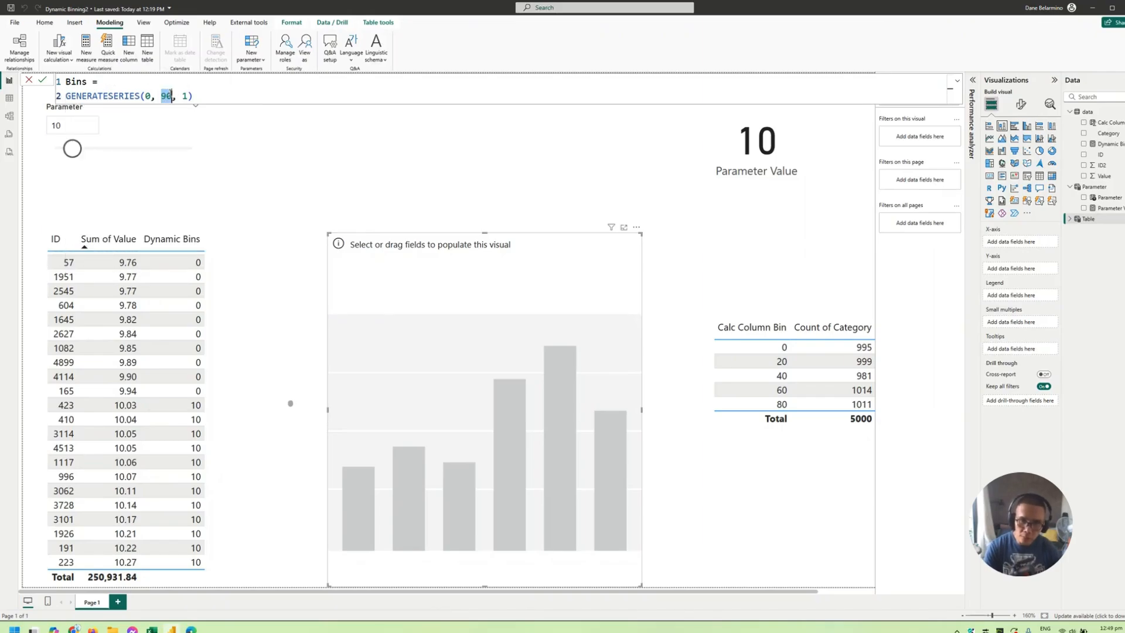
text(500)
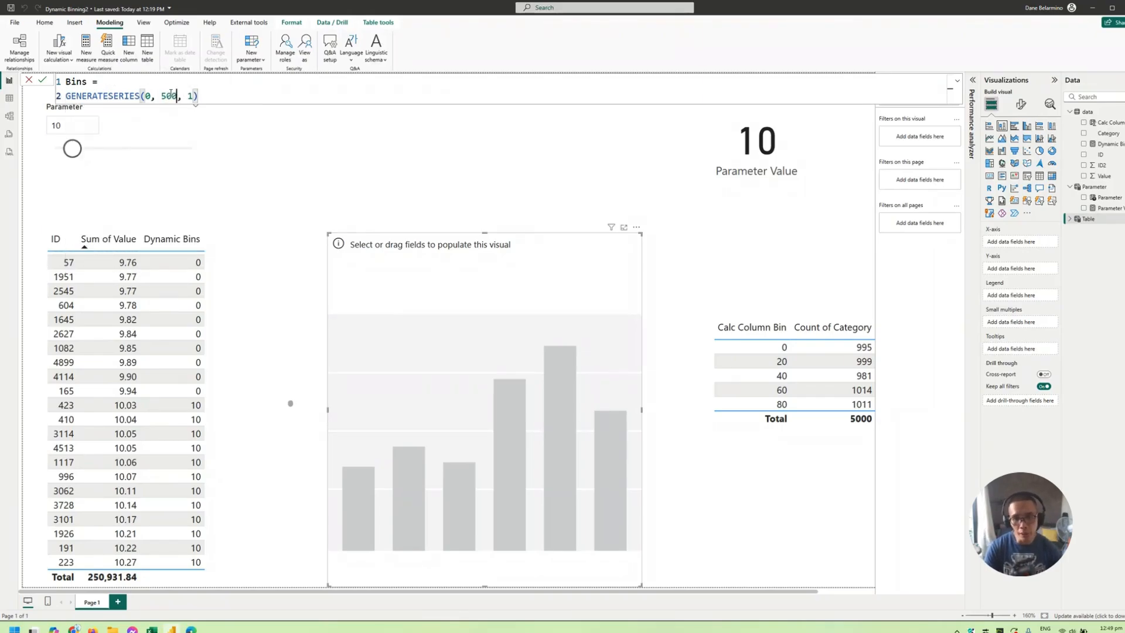
key(Return)
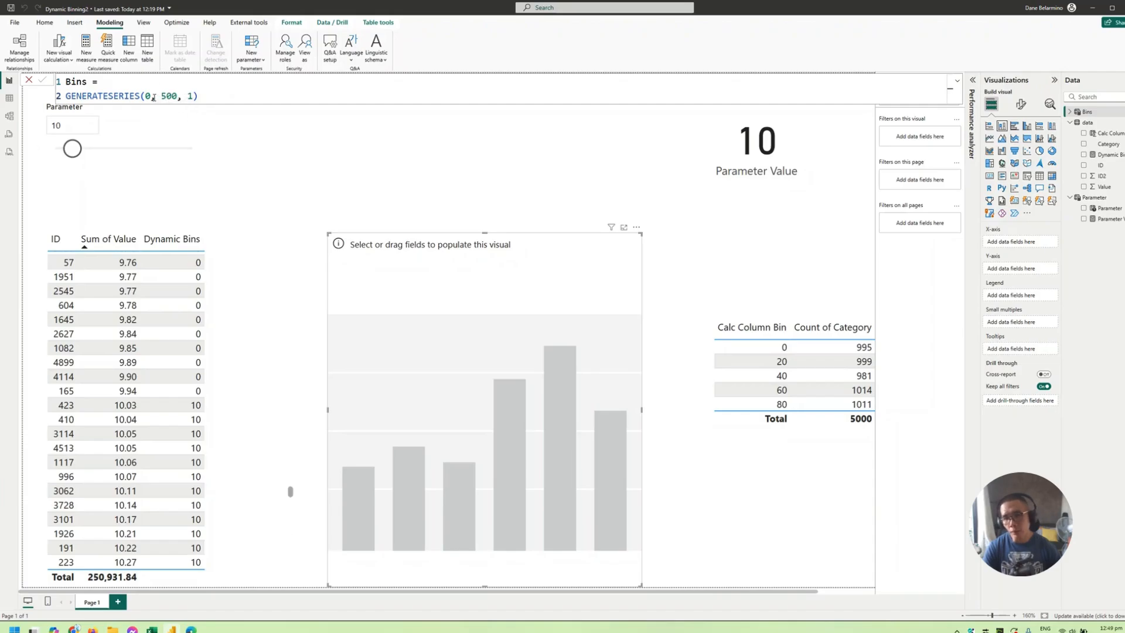
- Examine the Bins table's rows in the table view and sort its Value column in descending order
double_click(190, 96)
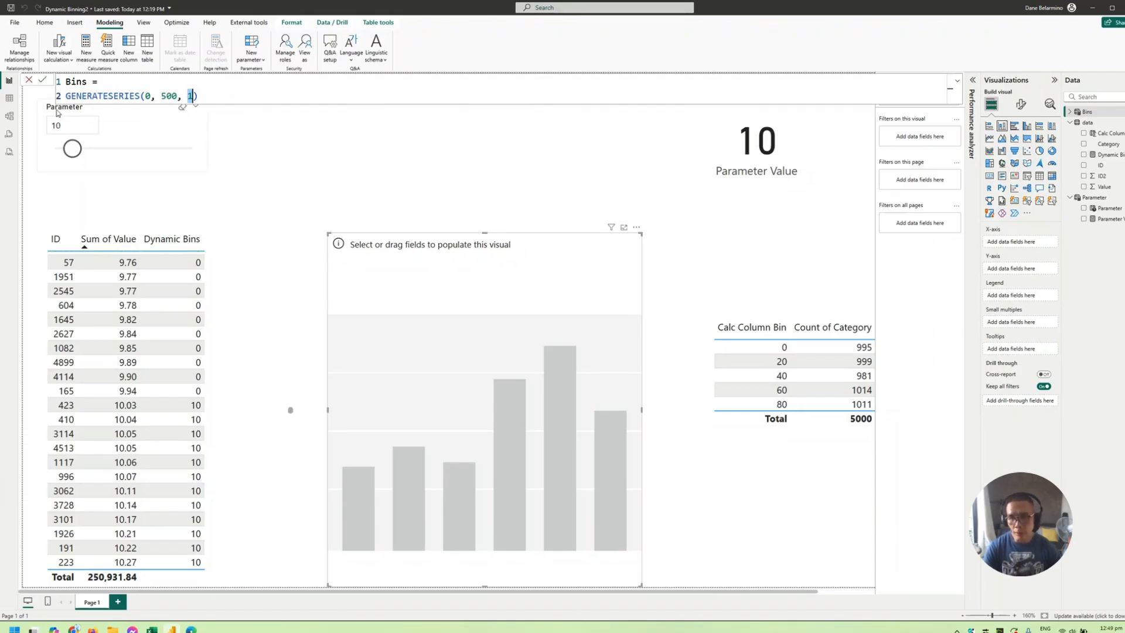
click(9, 98)
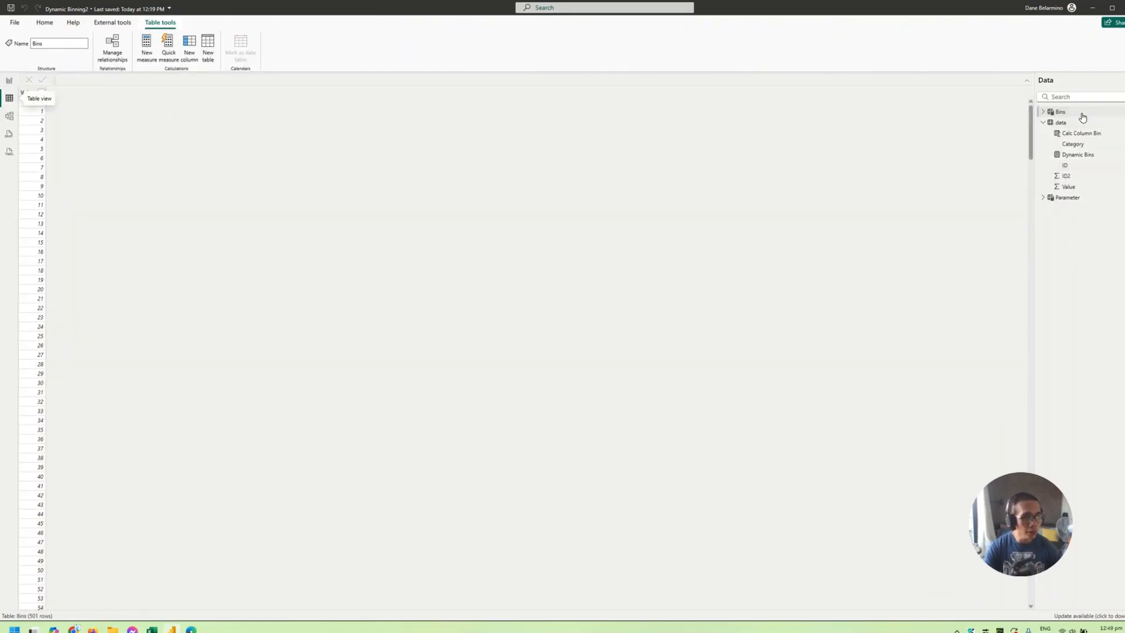
scroll(68, 346, down, 8)
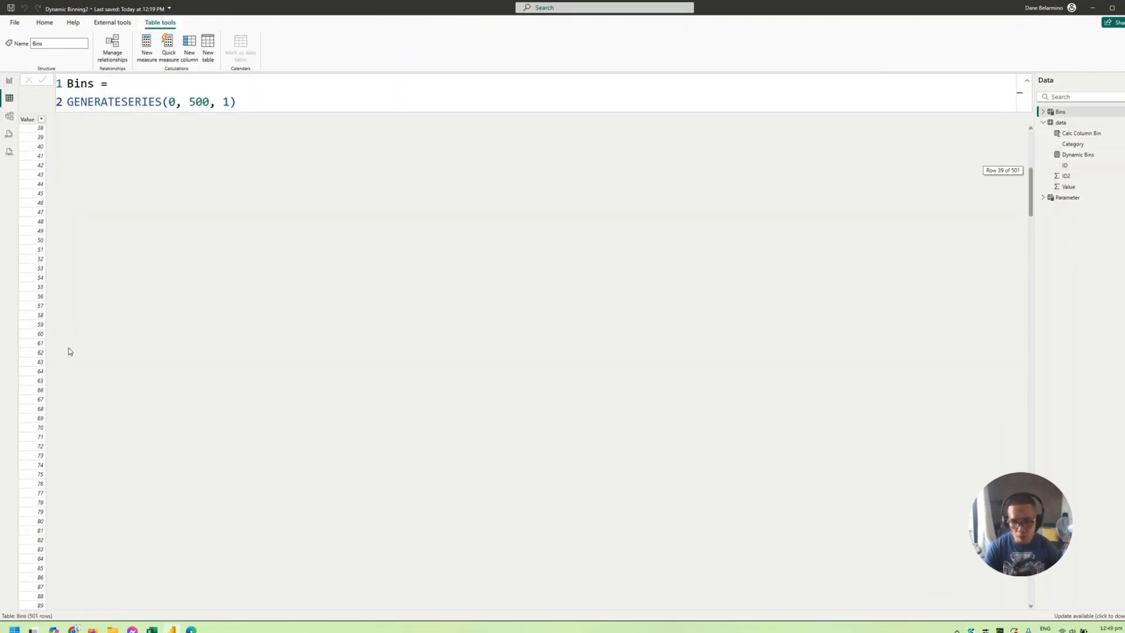
scroll(64, 319, down, 12)
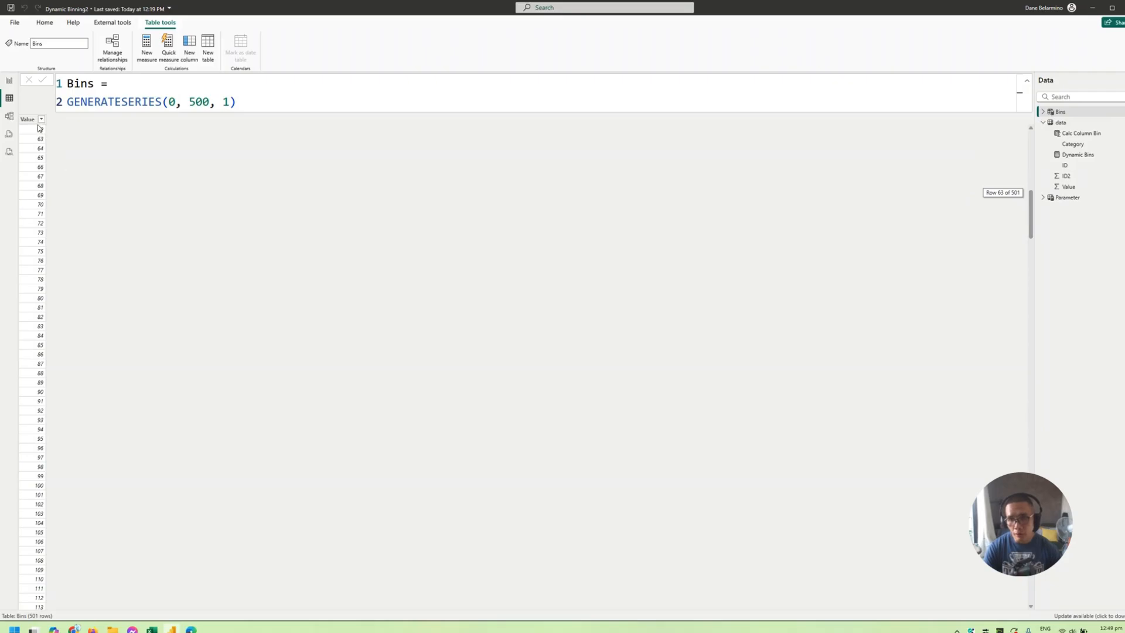
click(41, 119)
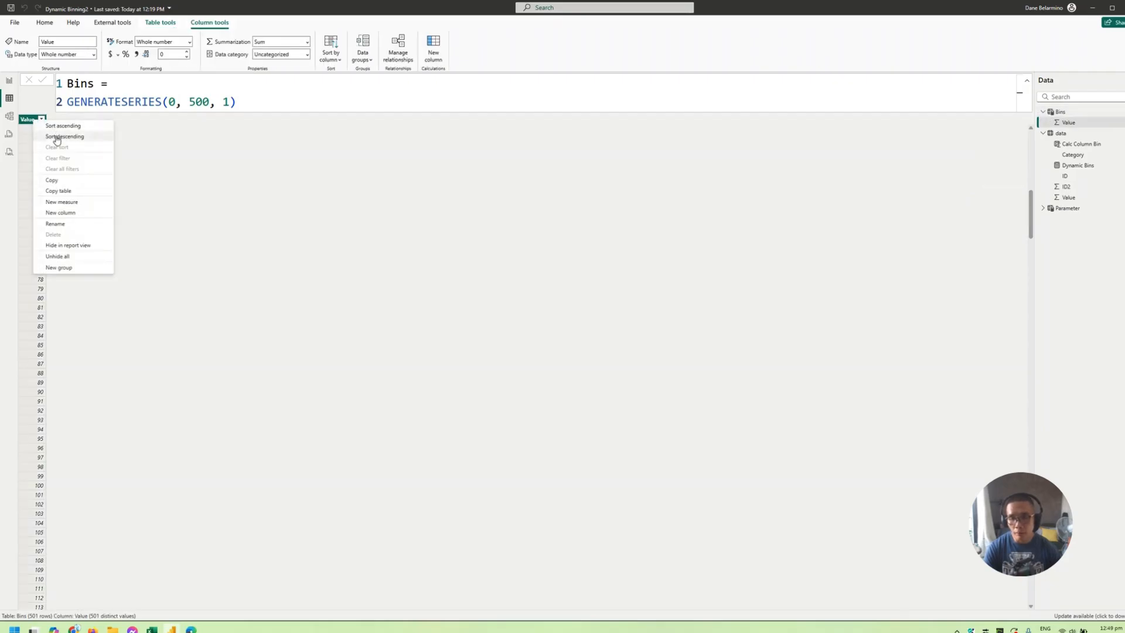
click(55, 133)
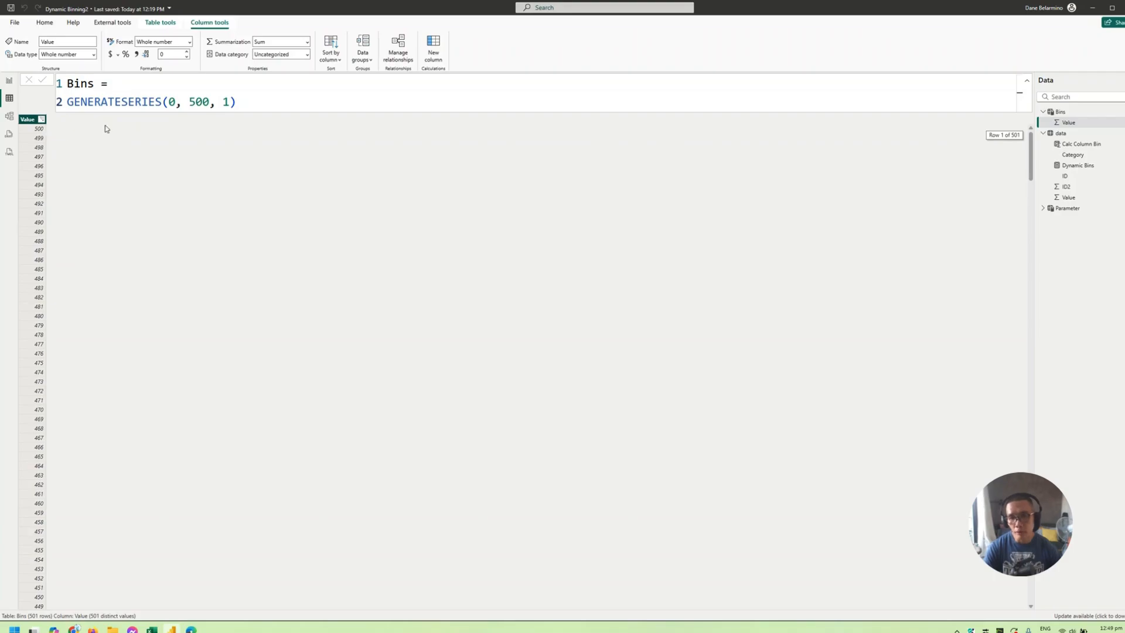
- Wrap the Bins formula as SELECTCOLUMNS( GENERATESERIES(0, 500, 1), "Bin", [Value] ) so that its column is named Bin
click(120, 85)
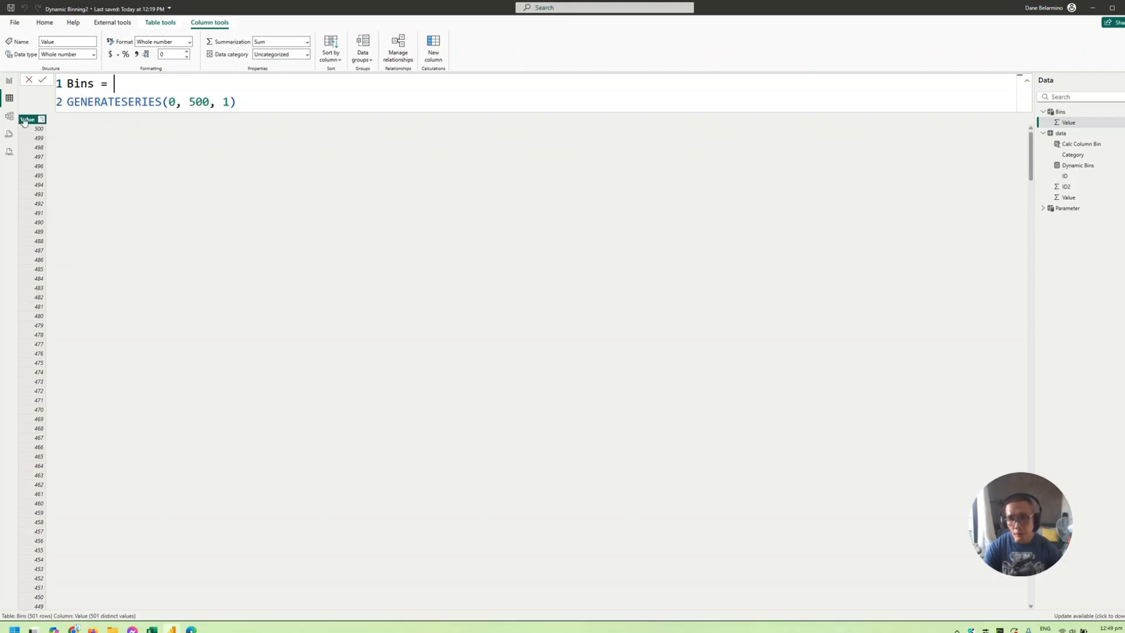
double_click(68, 102)
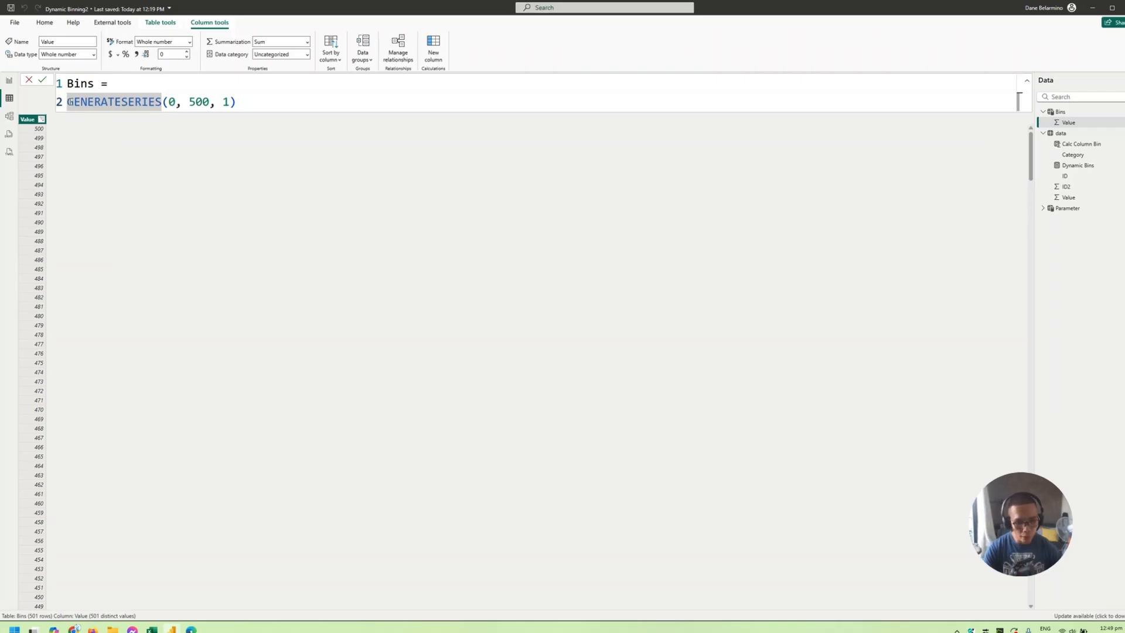
text(selec)
key(Tab)
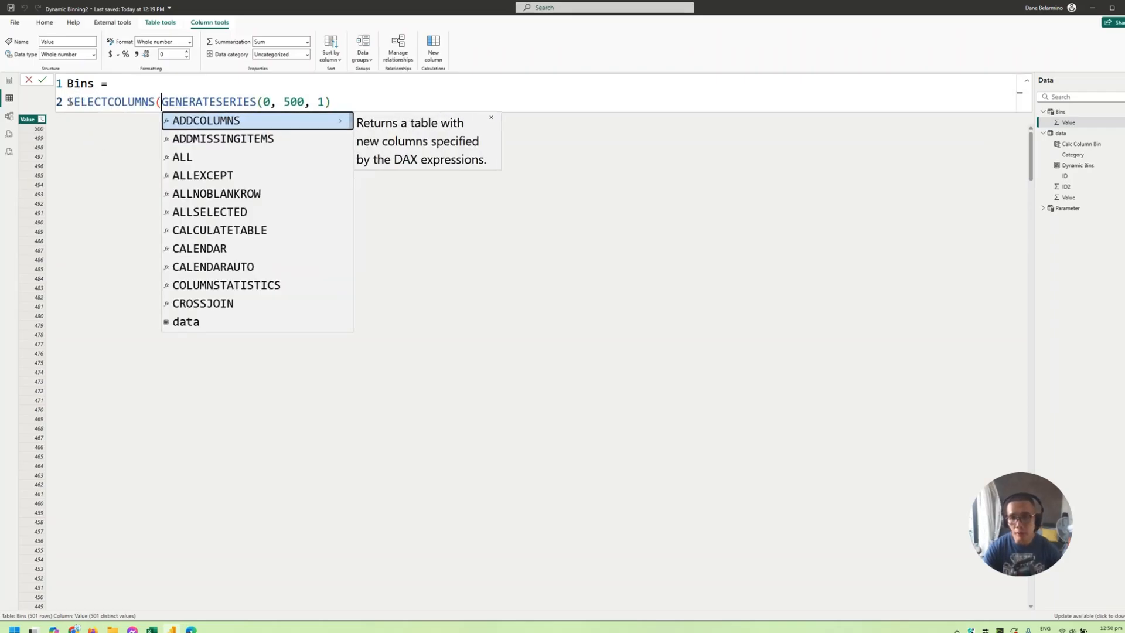
click(402, 97)
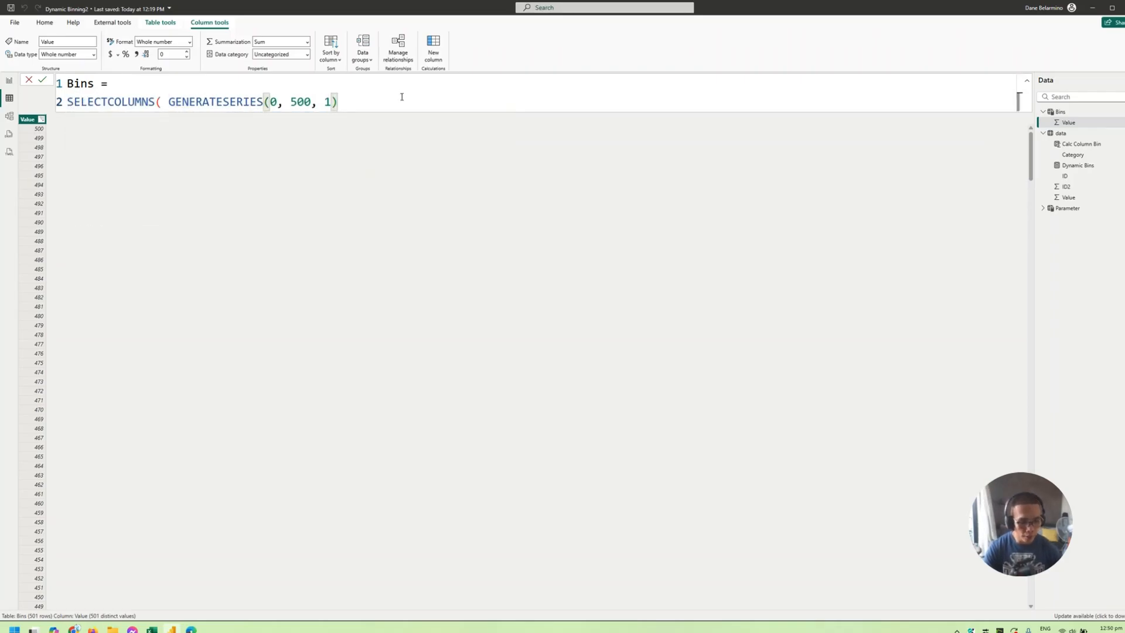
text(, "B)
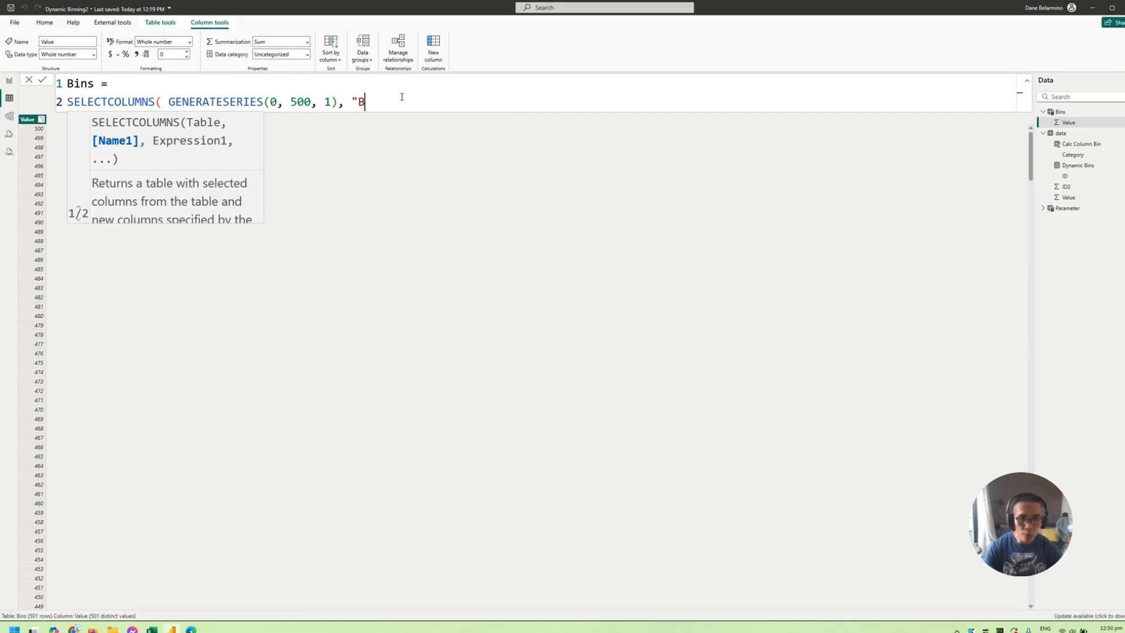
text(ibn)
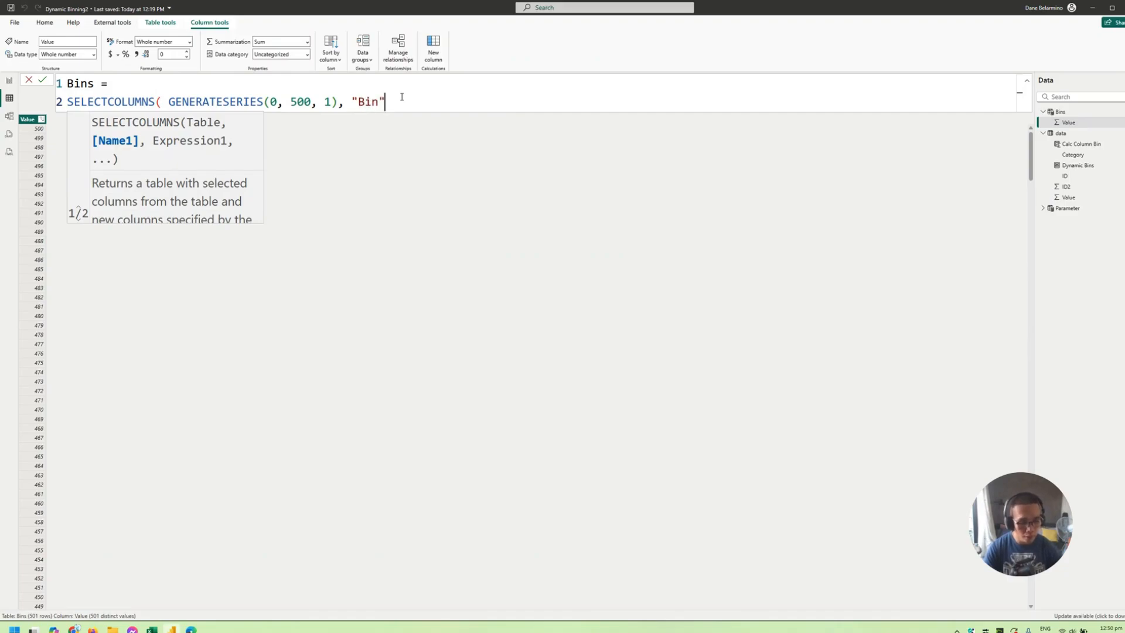
text(, [va)
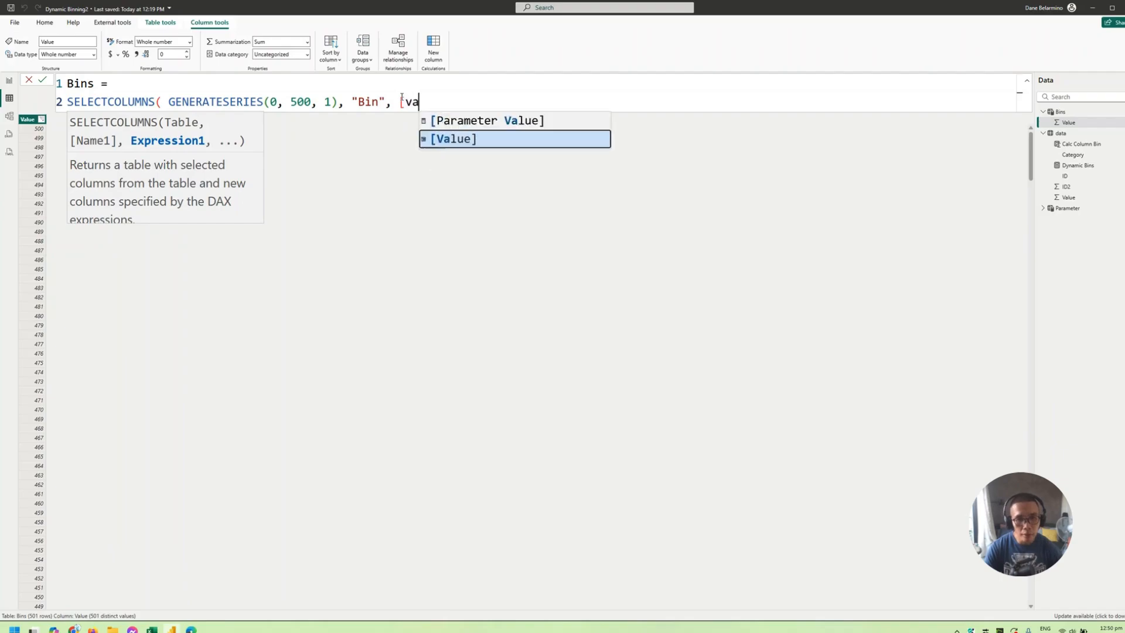
text(kye)
key(BackSpace)
key(BackSpace)
key(BackSpace)
key(BackSpace)
text(lue])
key(Tab)
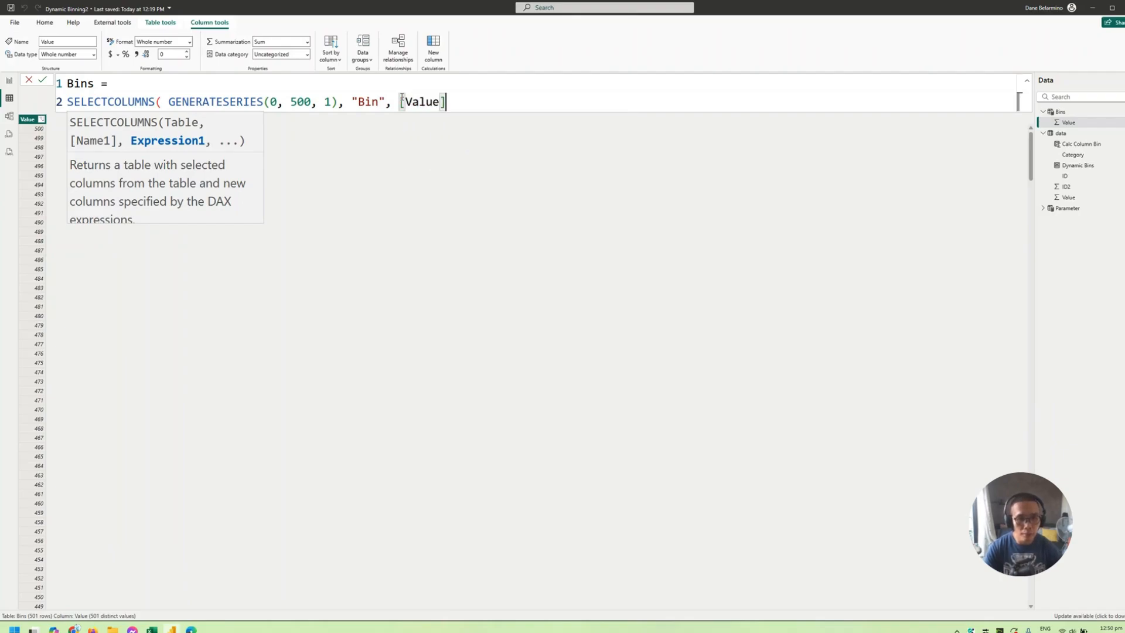
text())
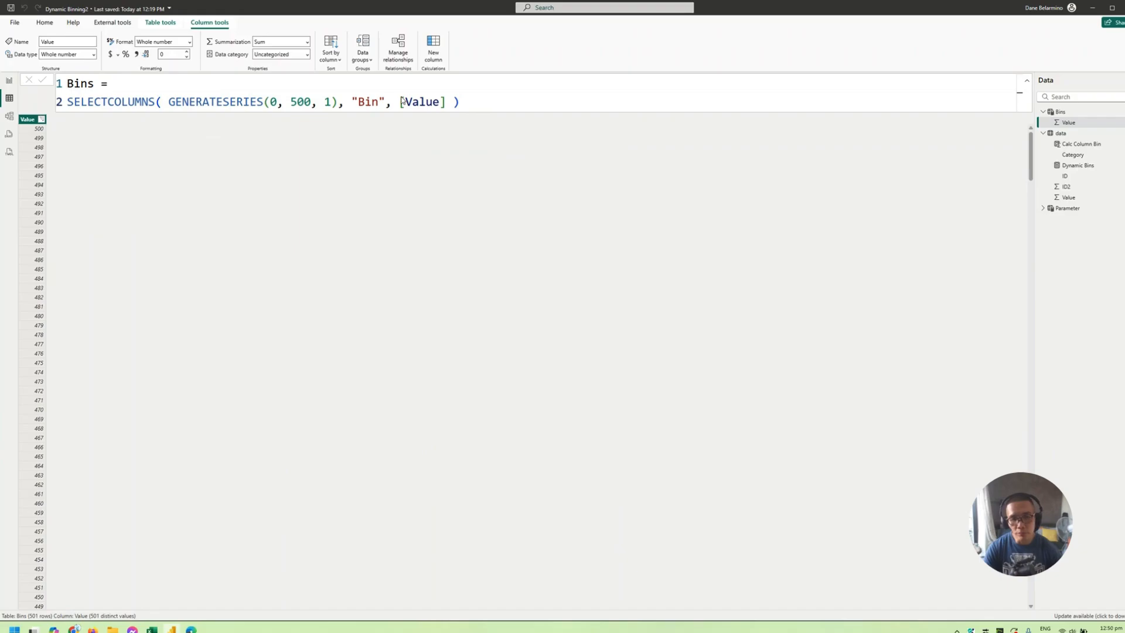
key(Return)
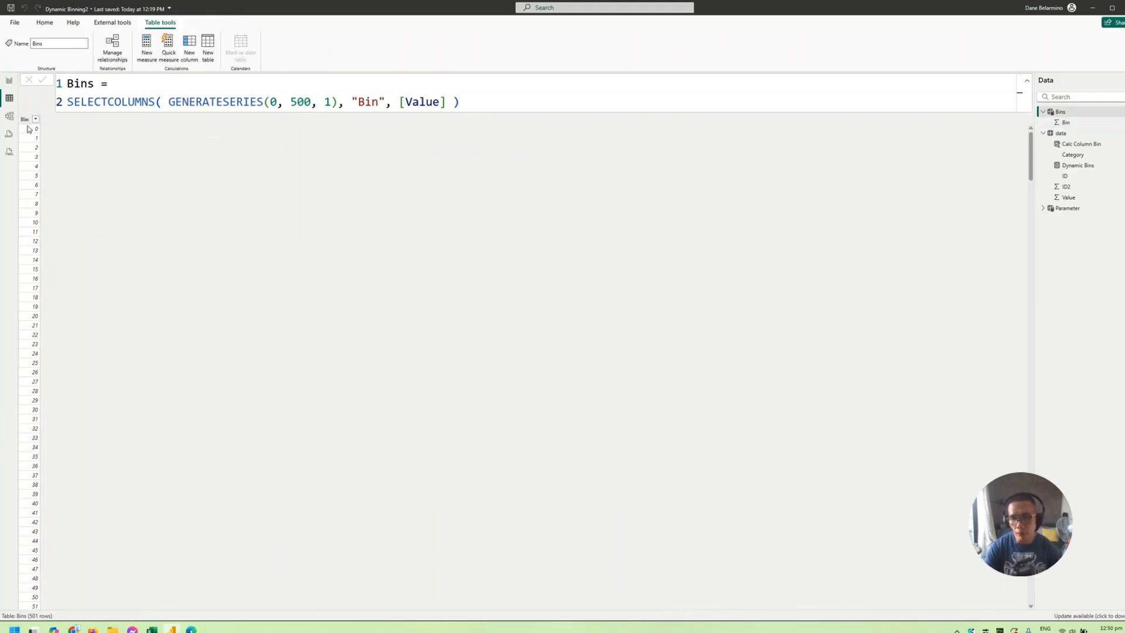
click(24, 119)
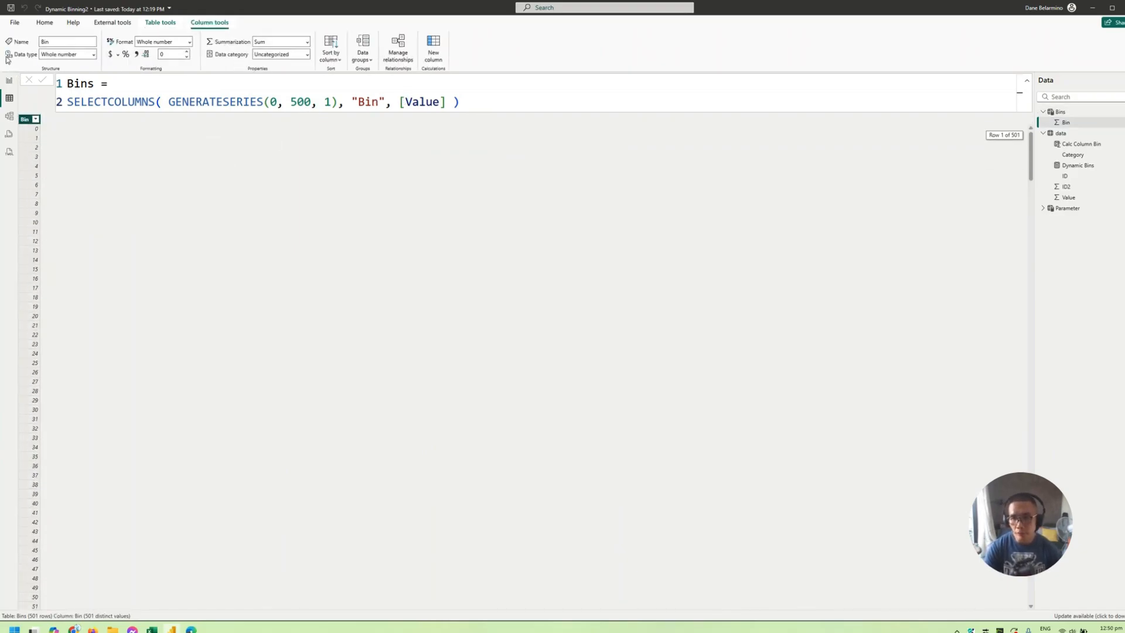
- Delete the empty column chart and the Calc Column Bin table from the report page, and move the ID table beneath the Parameter Value card
click(9, 81)
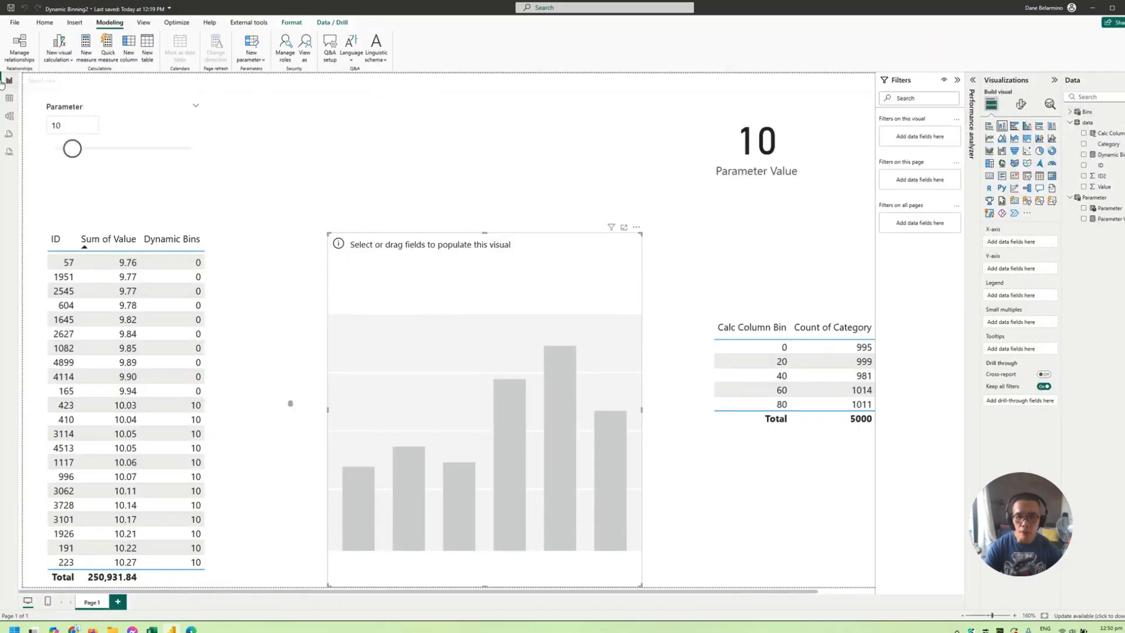
click(522, 286)
key(Delete)
drag(238, 295, 679, 280)
key(Delete)
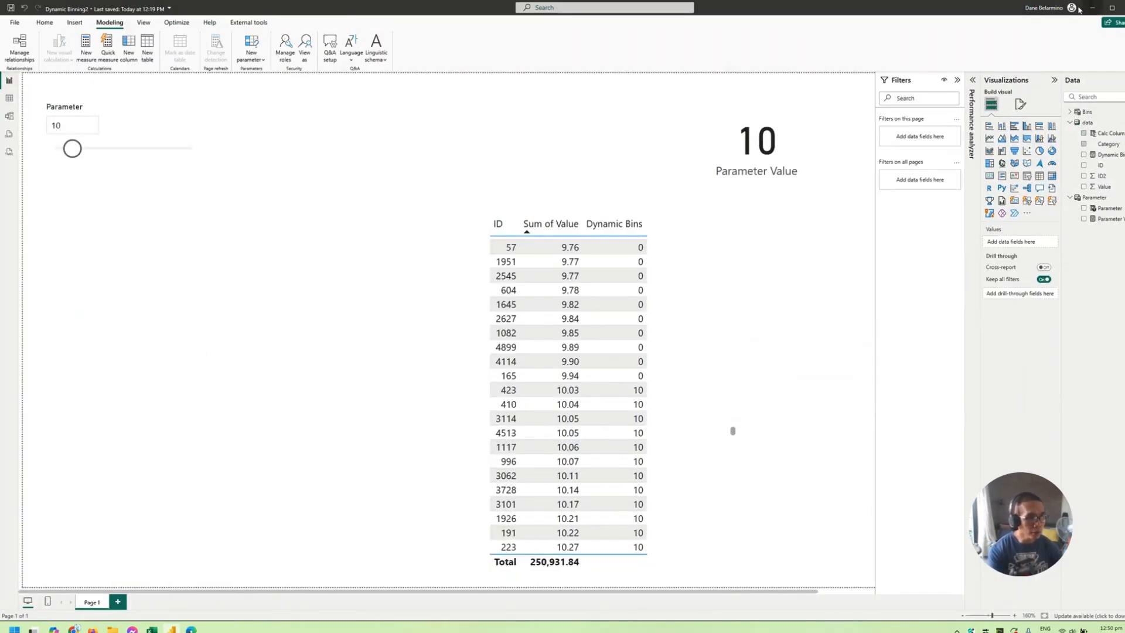
drag(649, 293, 809, 288)
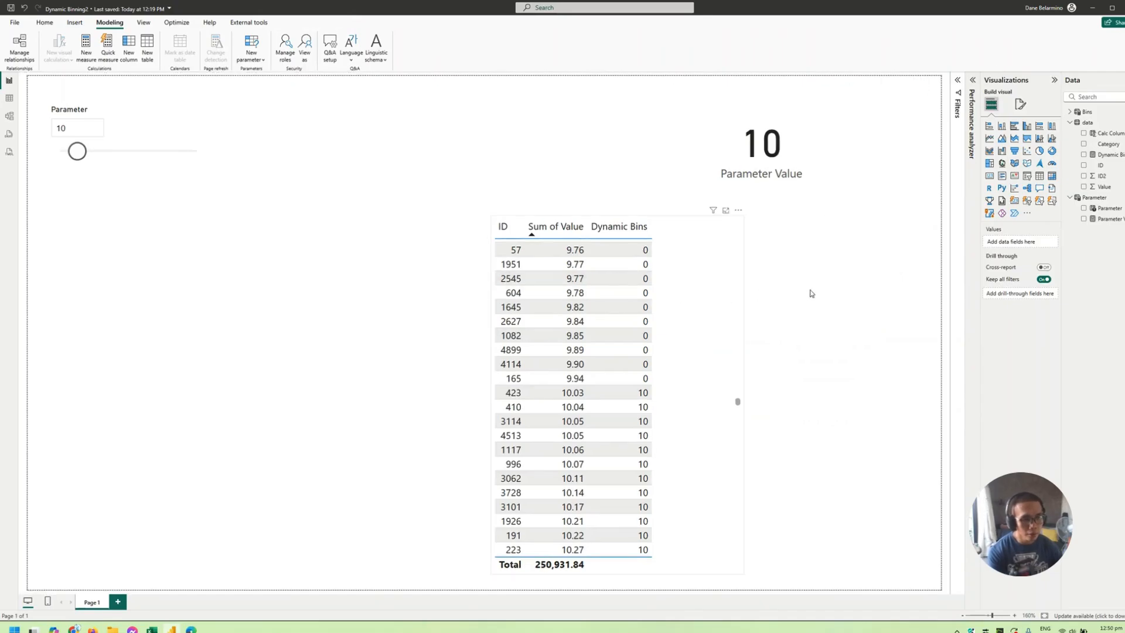
click(532, 264)
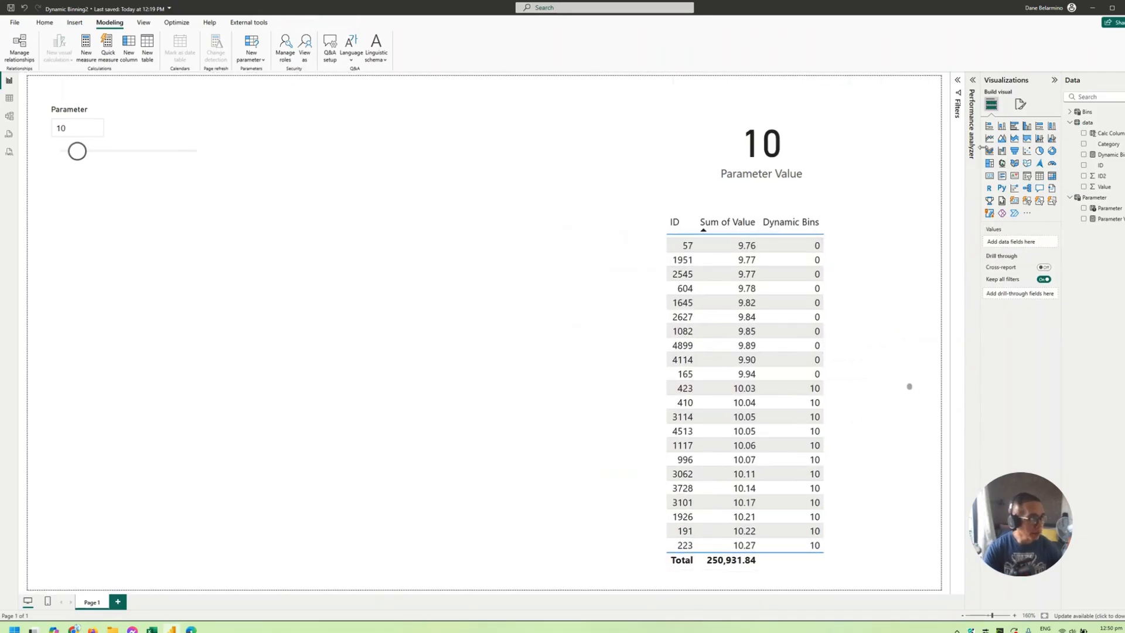
- Turn off default summarization for the Bin column and add it as an enlarged table visual below the Parameter slicer
click(1070, 113)
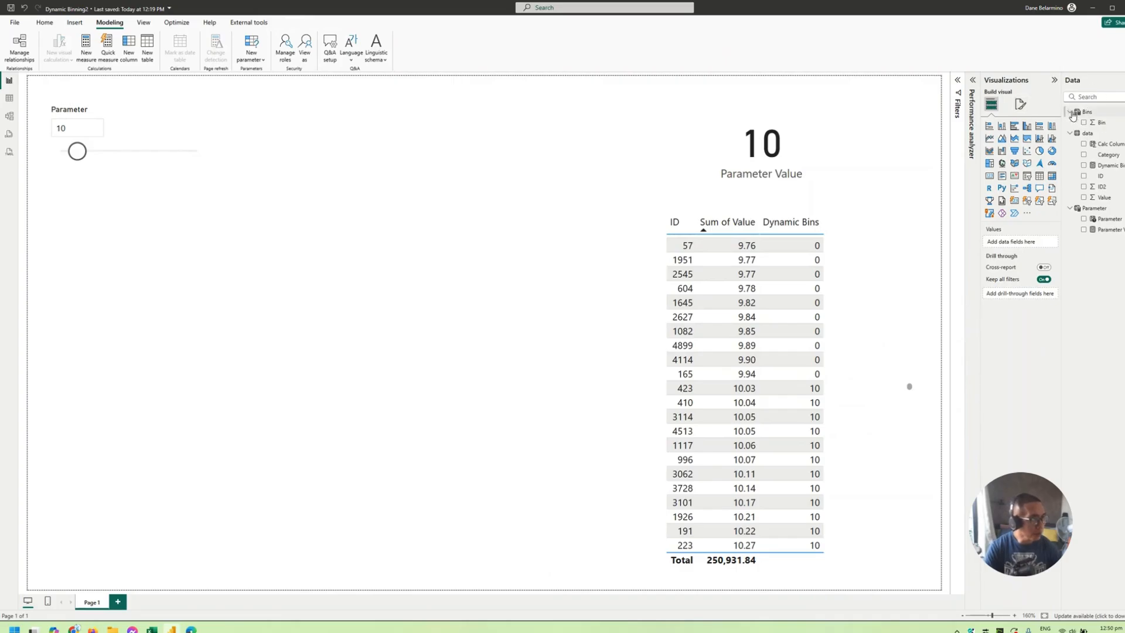
click(1101, 123)
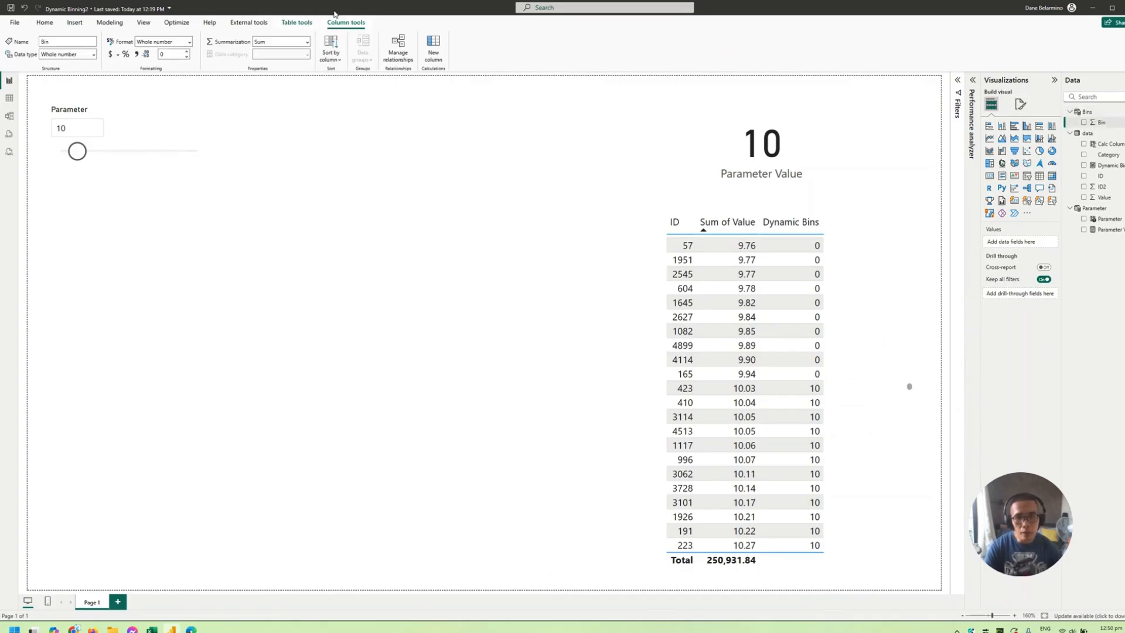
click(307, 43)
click(278, 54)
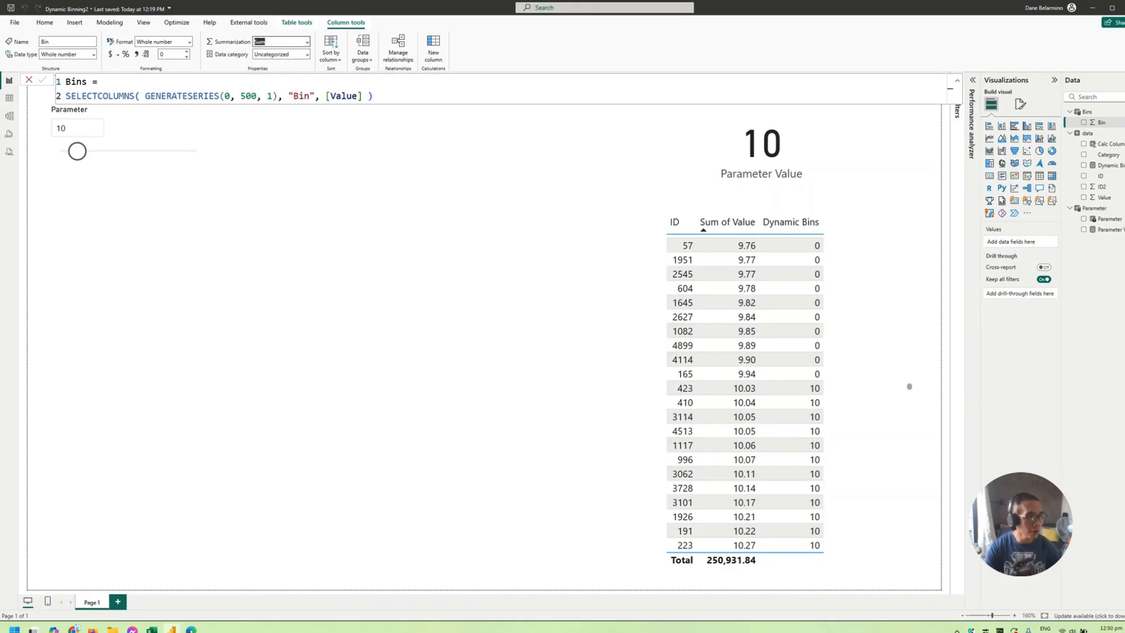
drag(1102, 122, 107, 329)
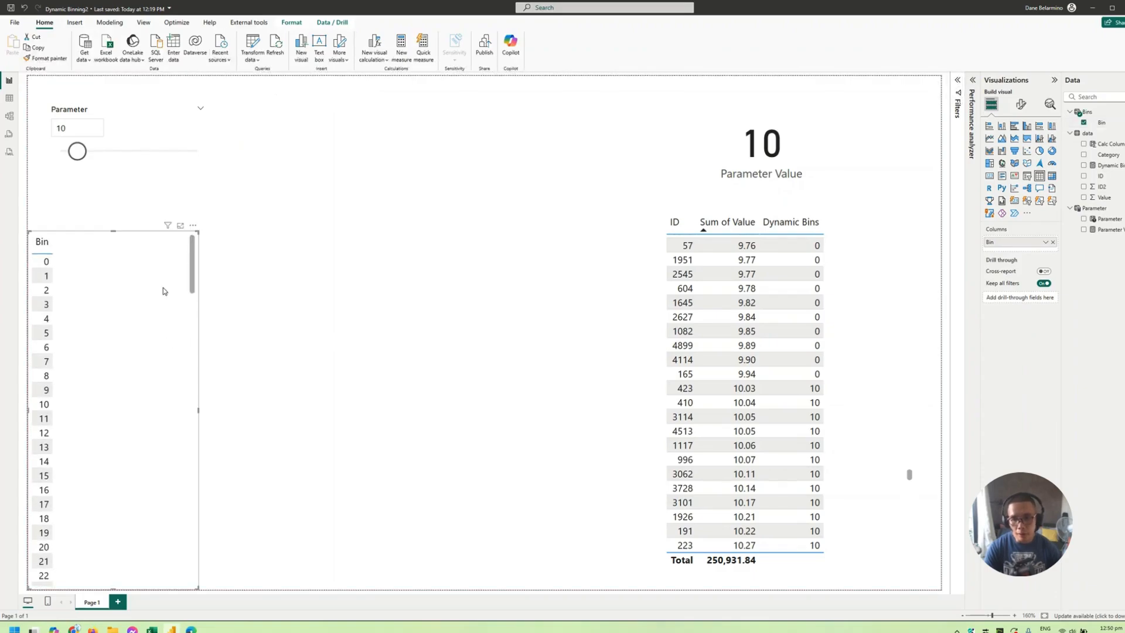
drag(198, 233, 309, 213)
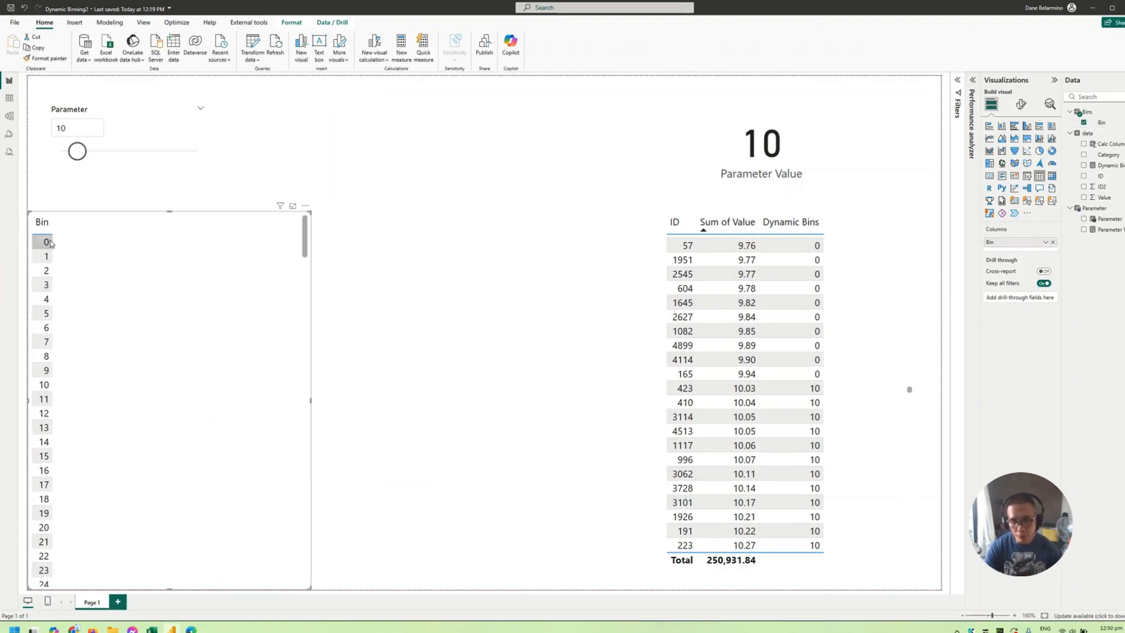
- Review the Dynamic Bins measure's formula and compare the ID table's Dynamic Bins values with the Bin table's rows
click(1101, 166)
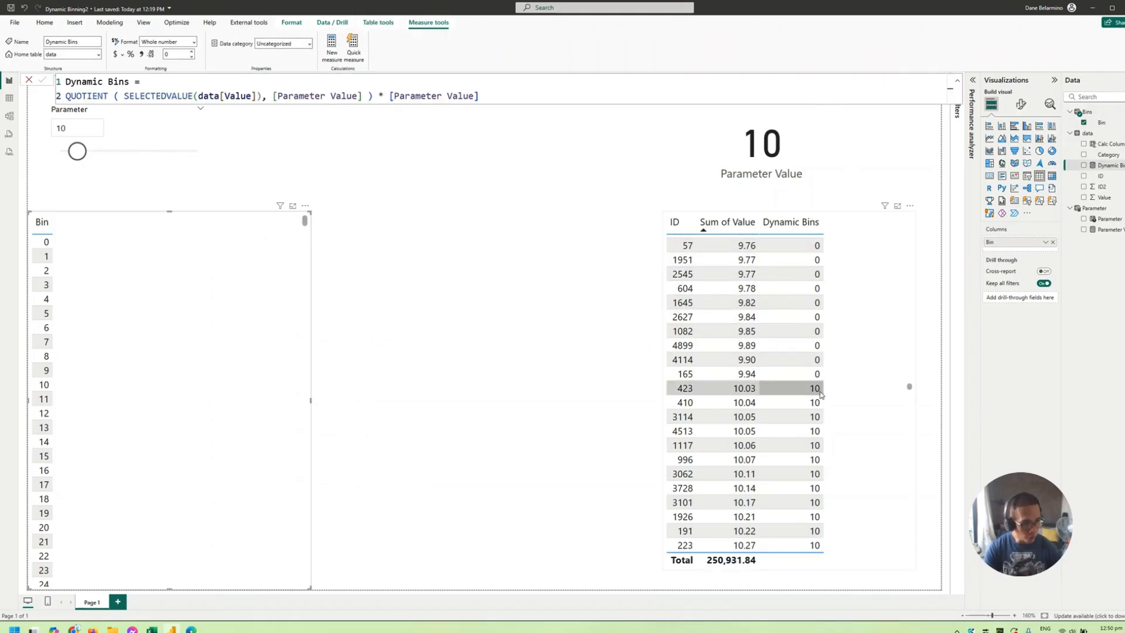
scroll(820, 393, down, 2)
scroll(820, 390, up, 8)
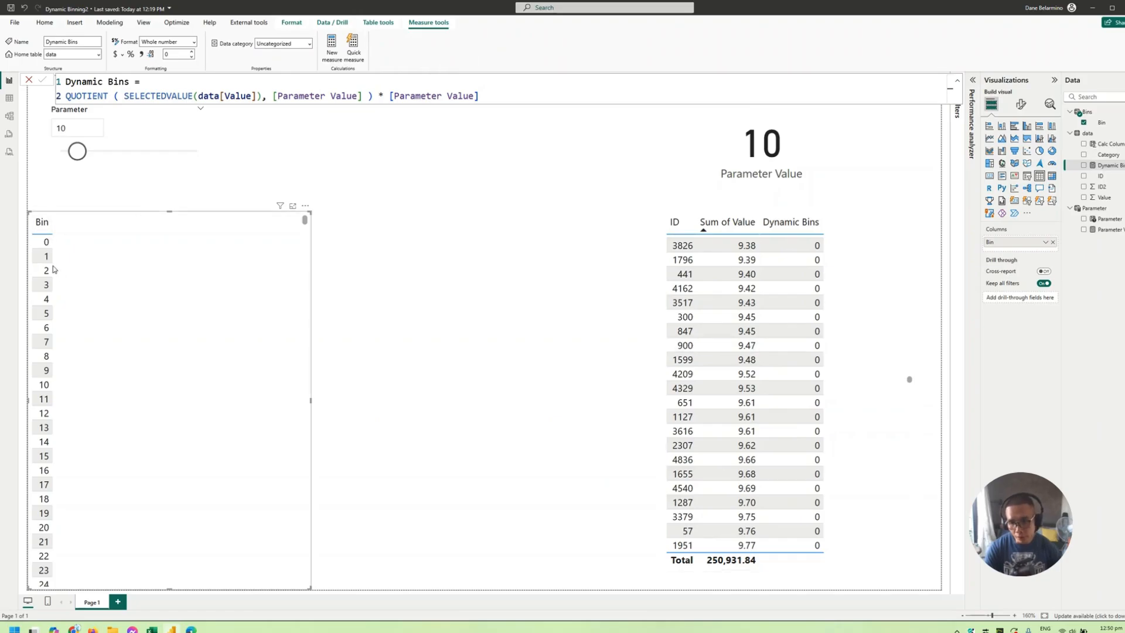
scroll(818, 263, up, 8)
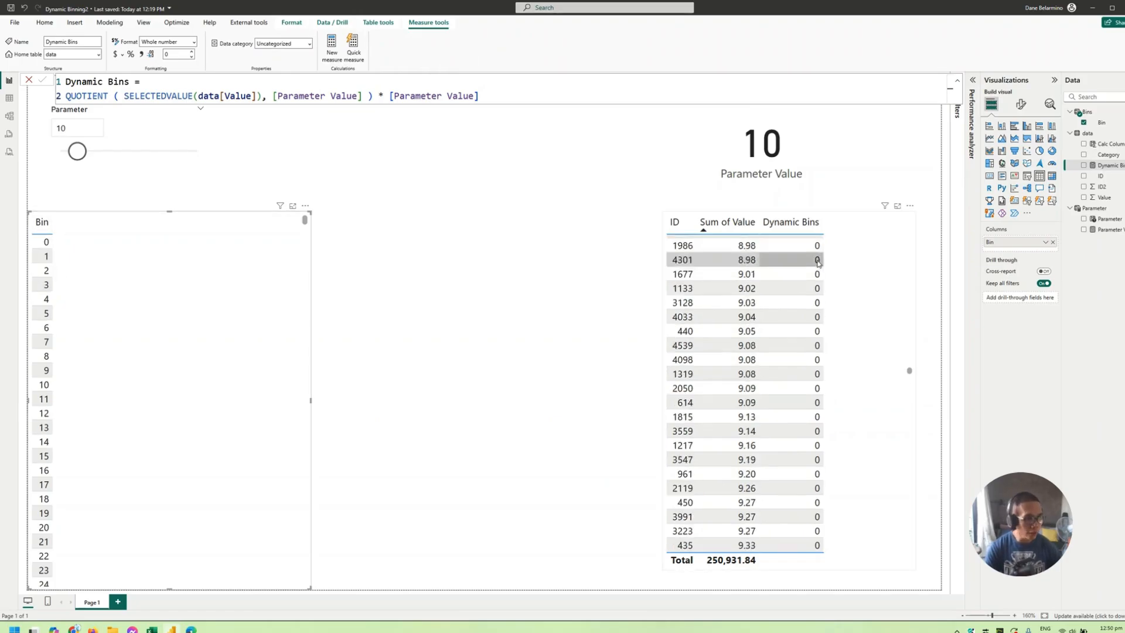
scroll(819, 263, up, 10)
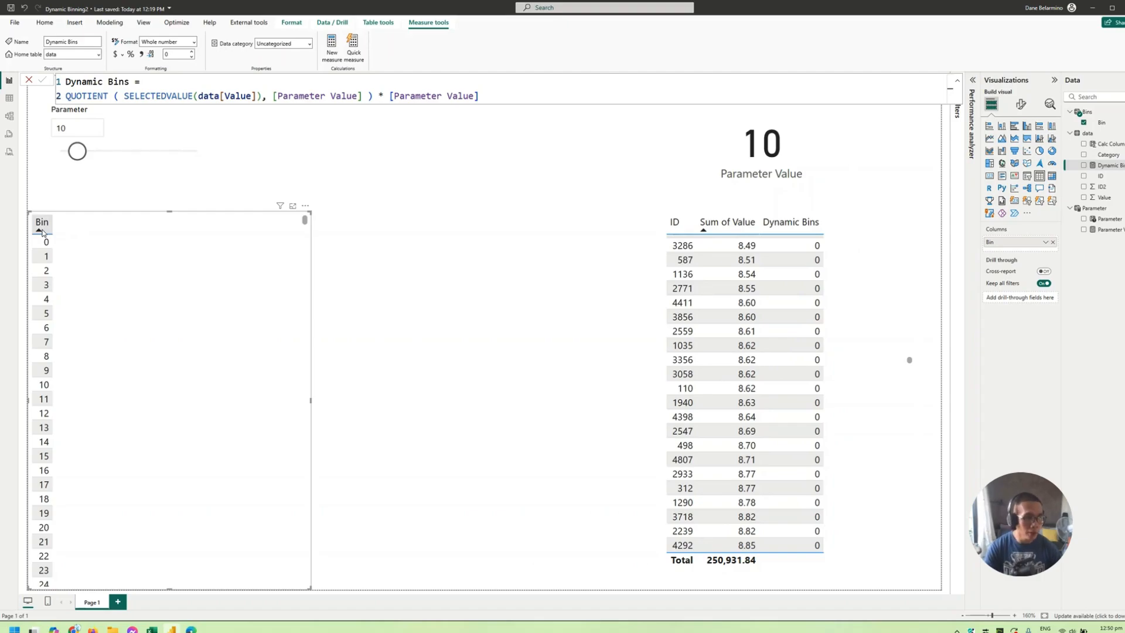
scroll(800, 252, up, 10)
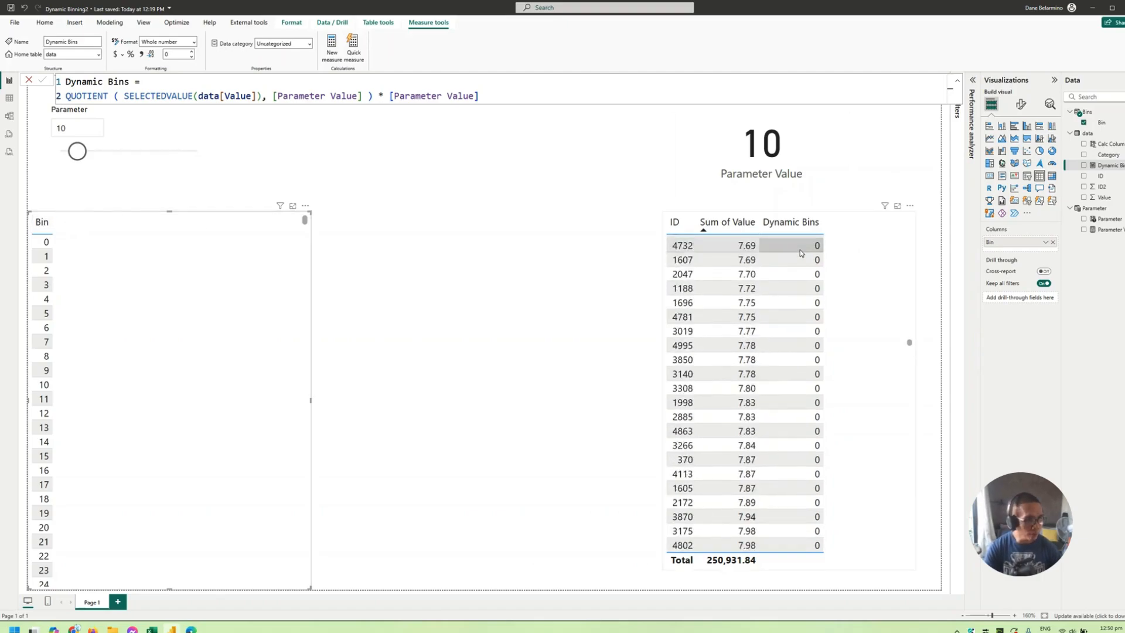
- Create a new measure in the data table named Dynamic Bins Materialized and start its formula on a new line
scroll(800, 250, up, 5)
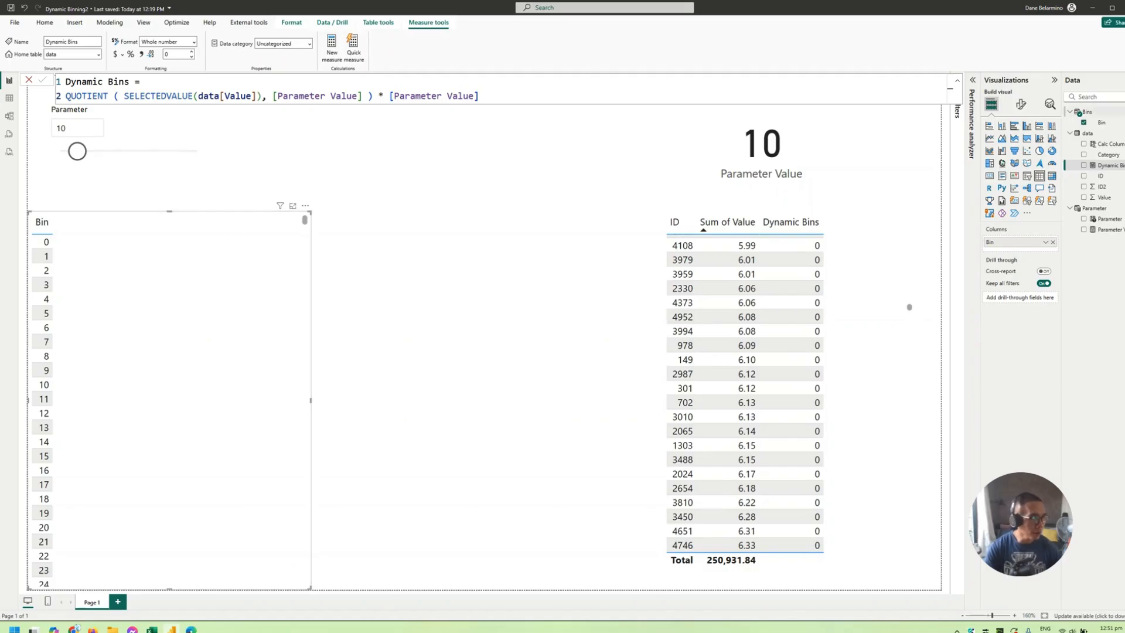
right_click(1108, 166)
click(1087, 194)
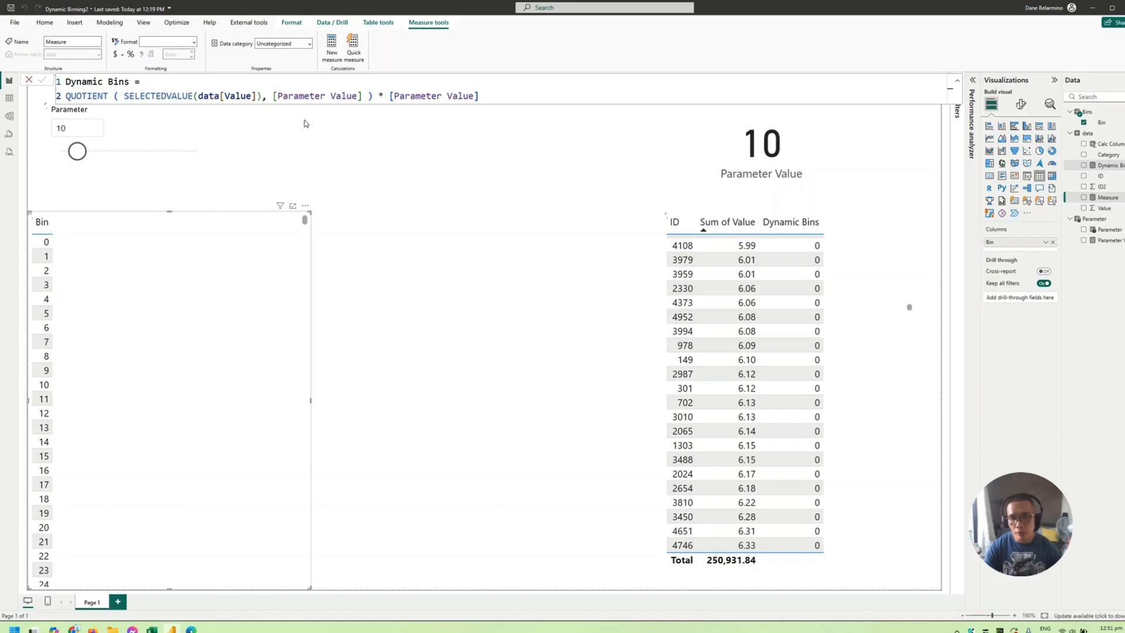
text(Dyna)
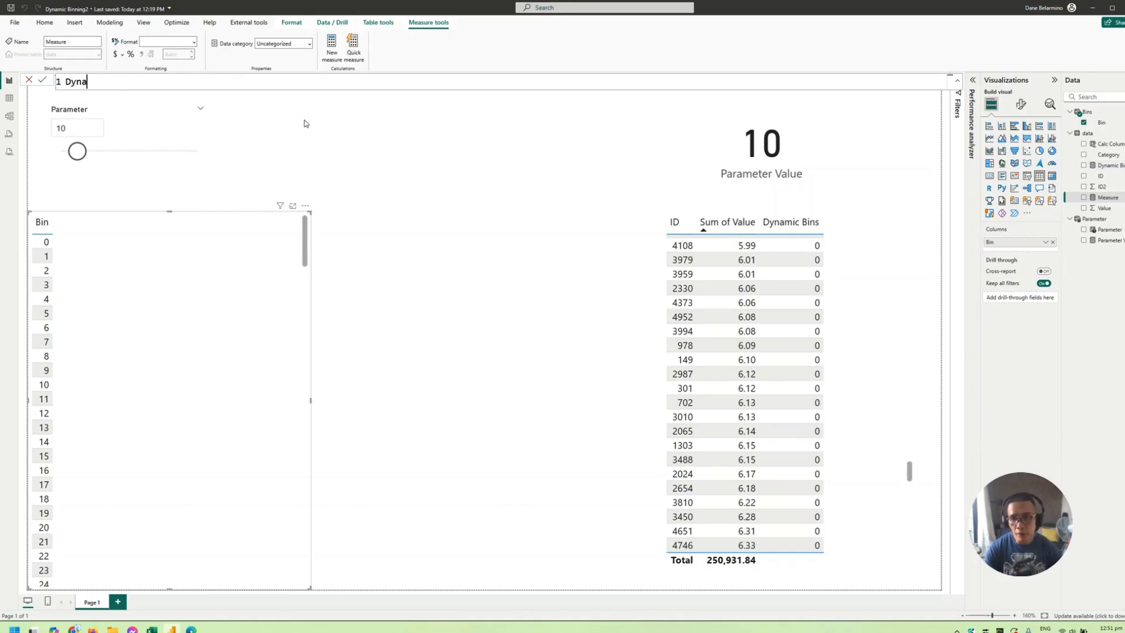
text(mic Bins Mate)
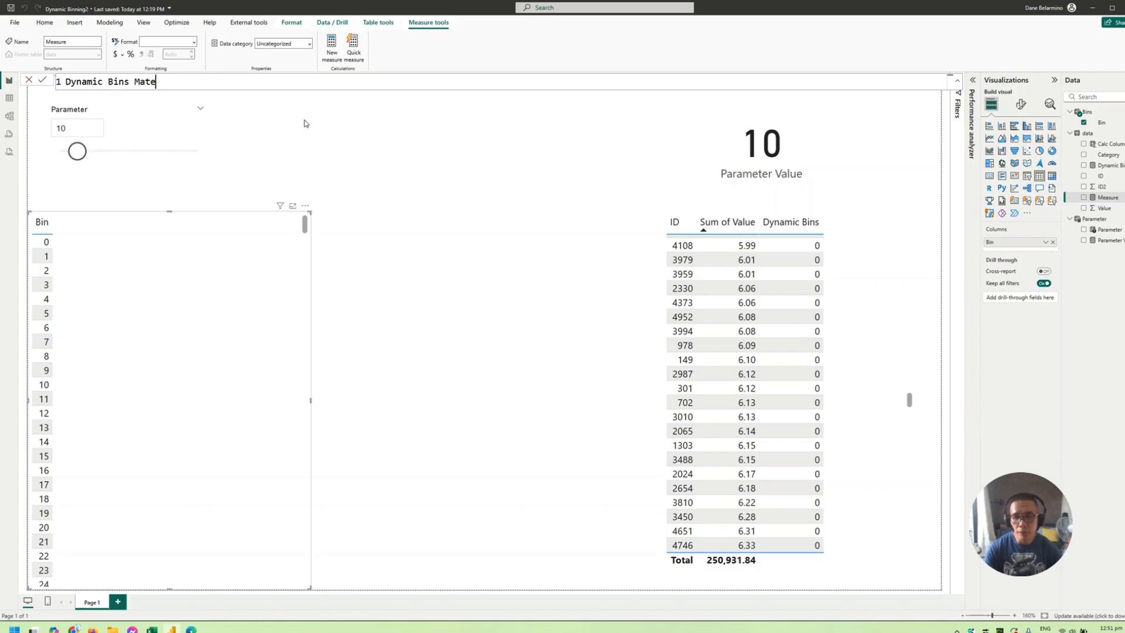
text(rialized =)
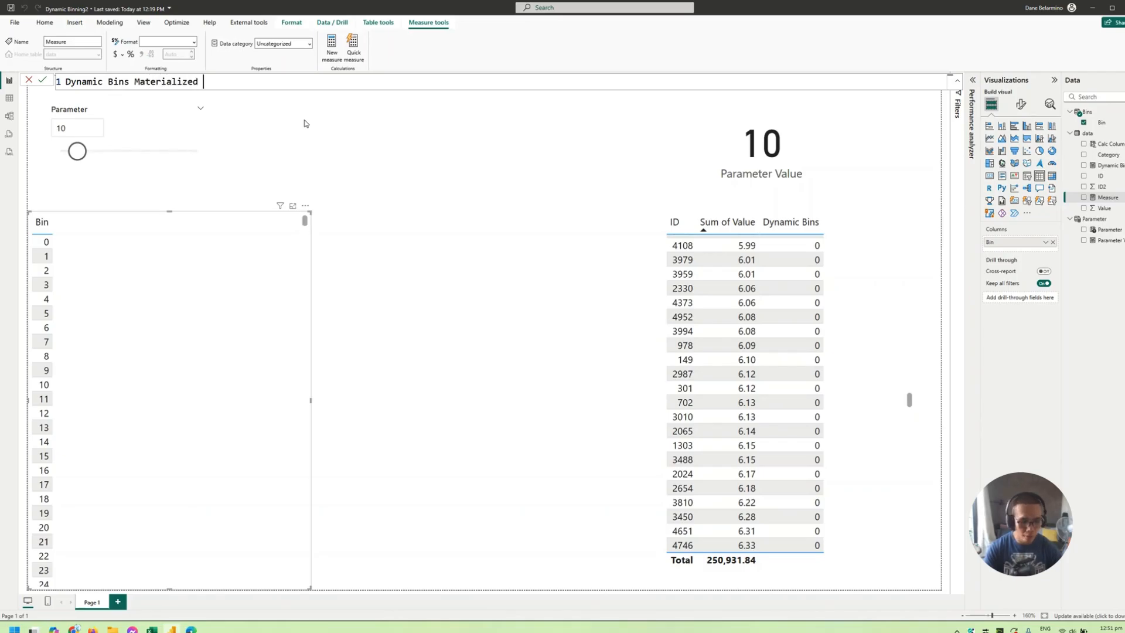
key(shift+Return)
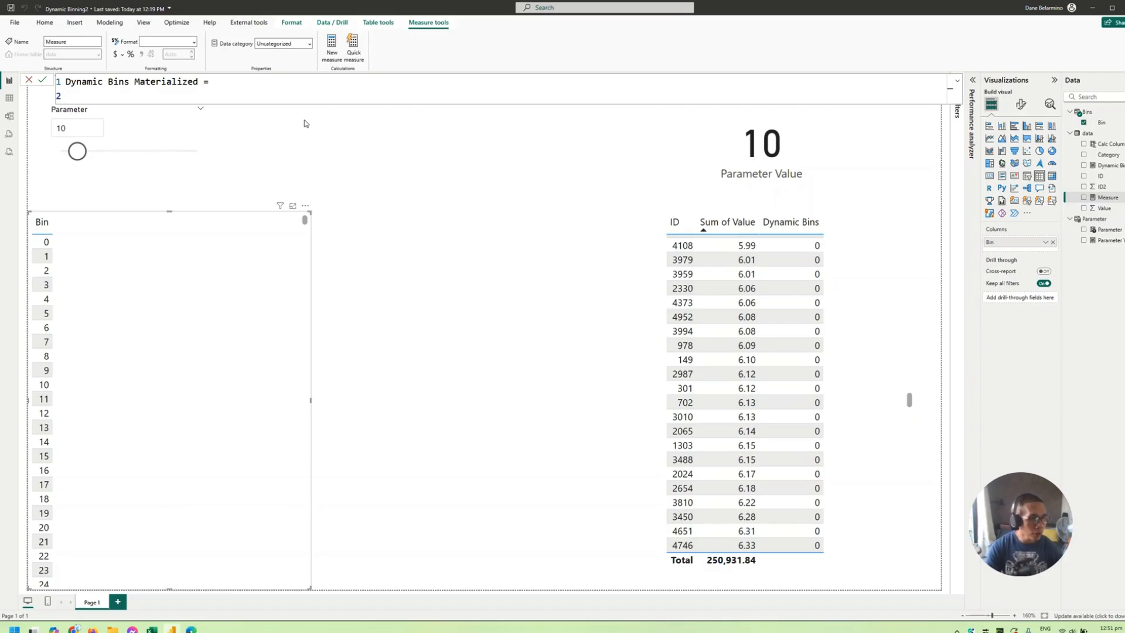
- Begin the measure's expression with SUMMARIZECOLUMNS, using data[ID] as the group-by column
text(SUMMARIZE()
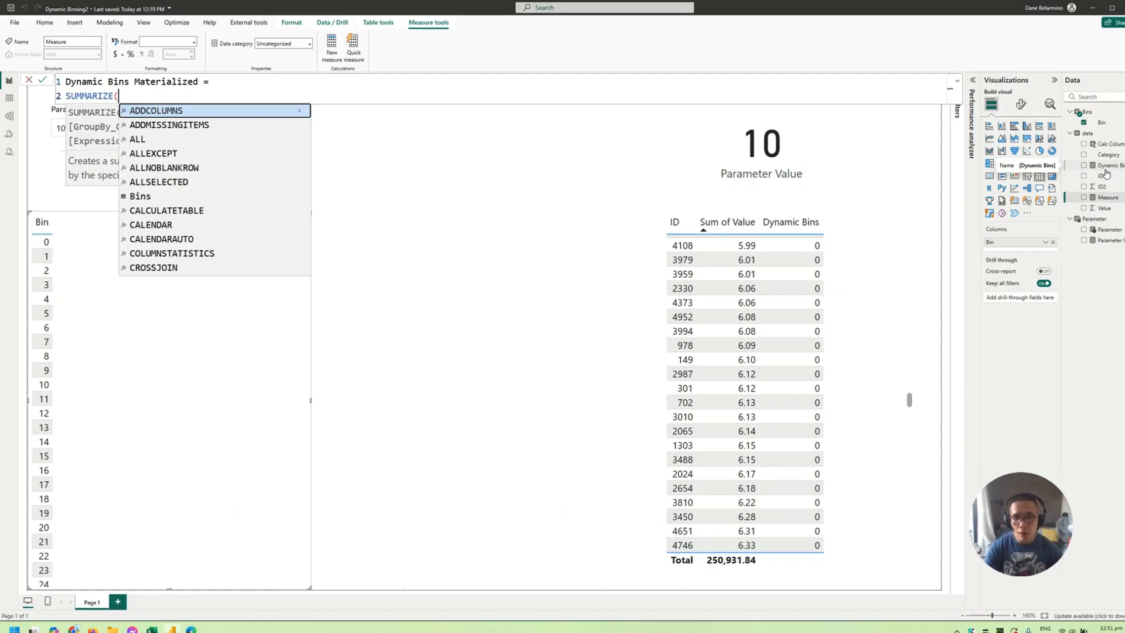
key(BackSpace)
key(Down)
key(Tab)
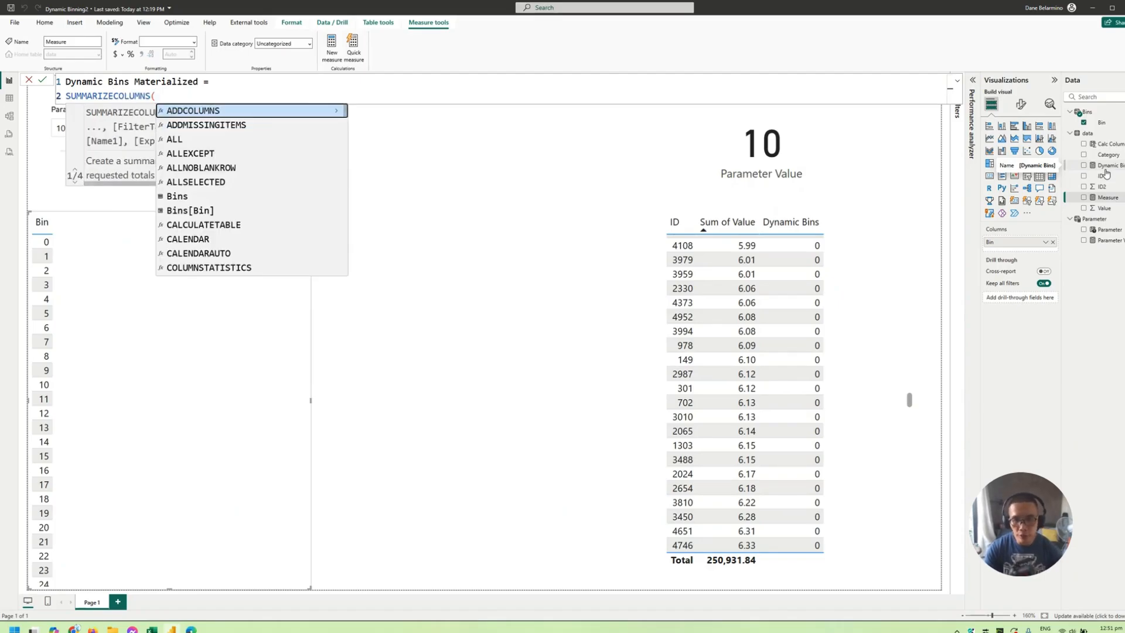
key(BackSpace)
key(BackSpace)
text(( id)
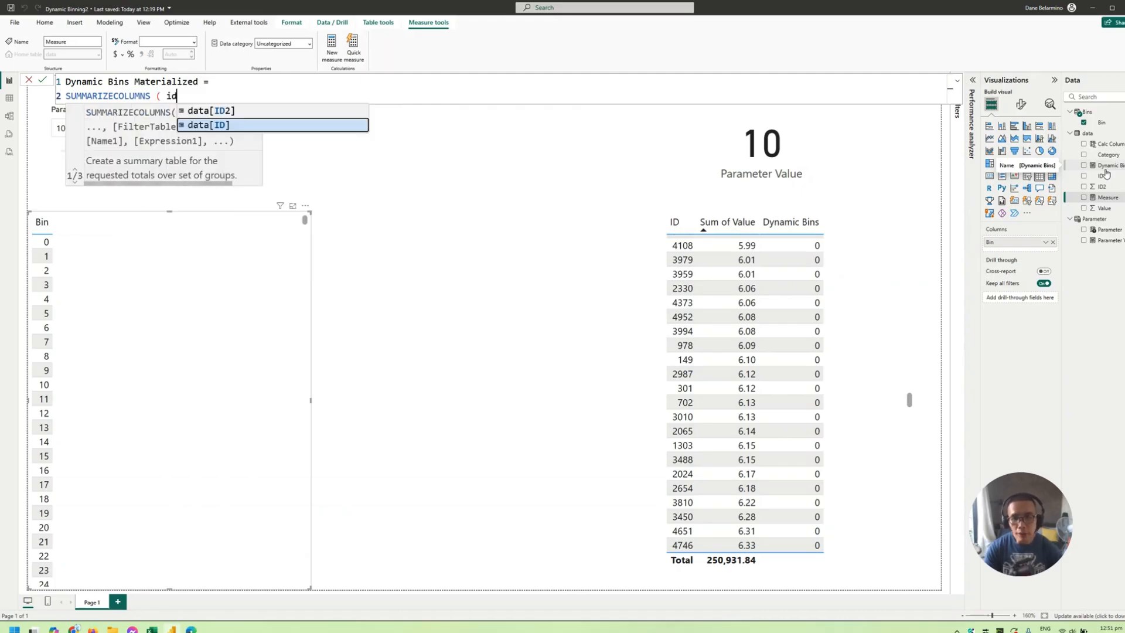
key(Tab)
text(,)
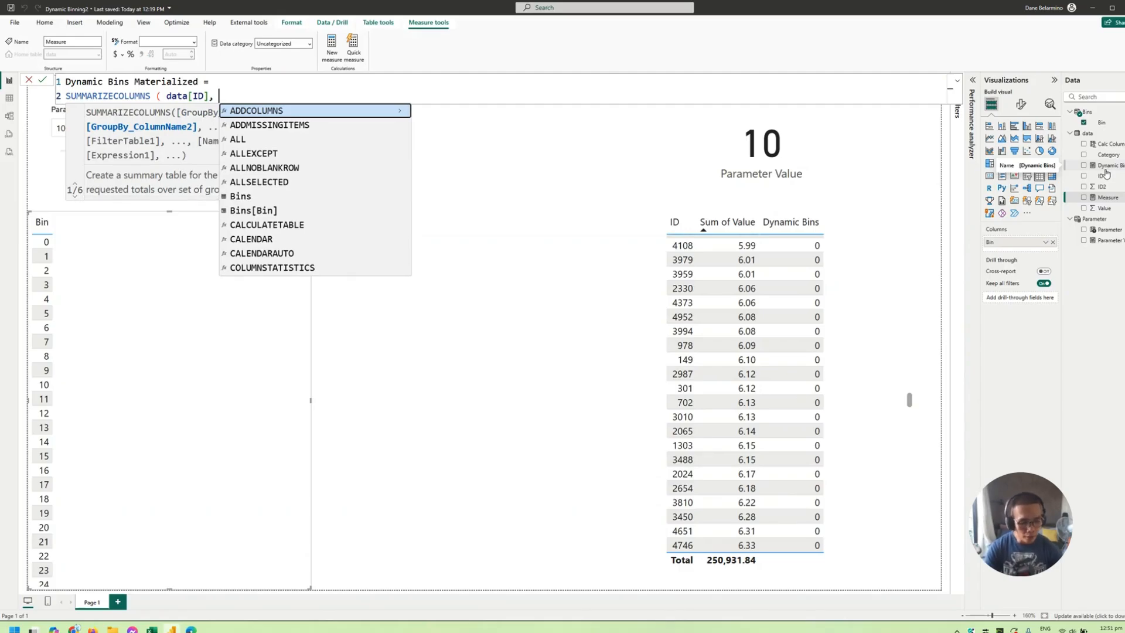
text( "@)
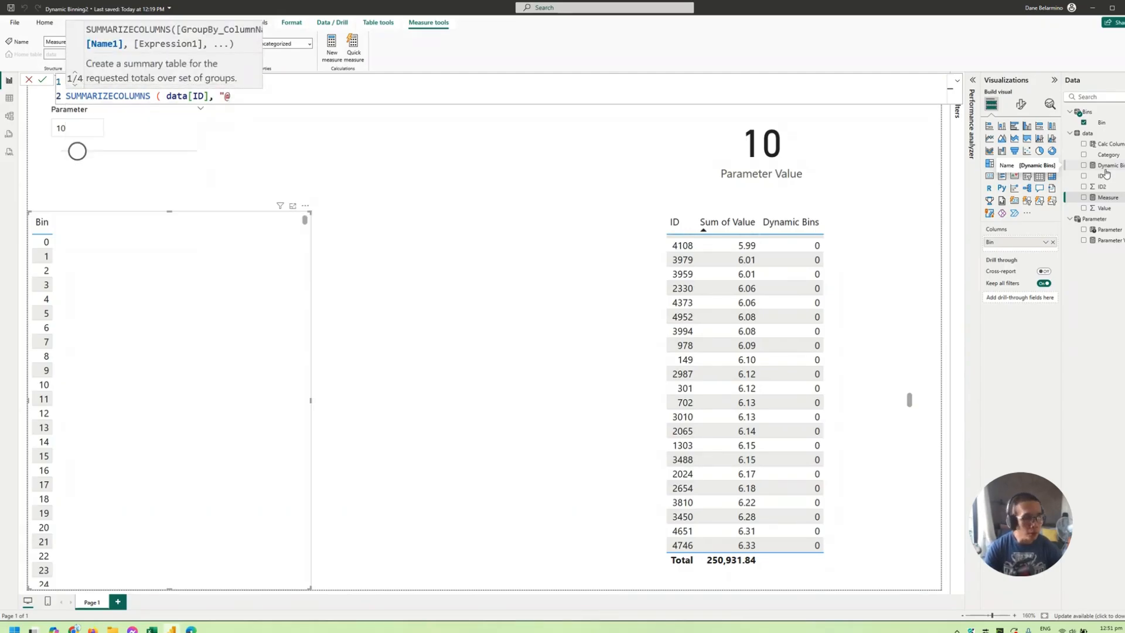
text(Bin)
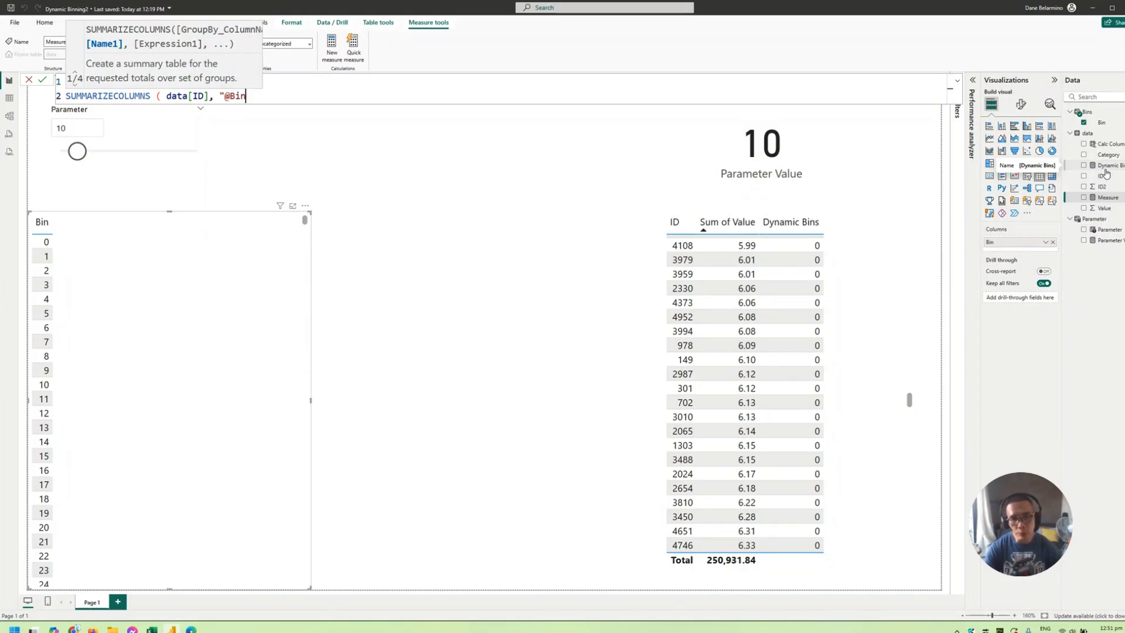
text(")
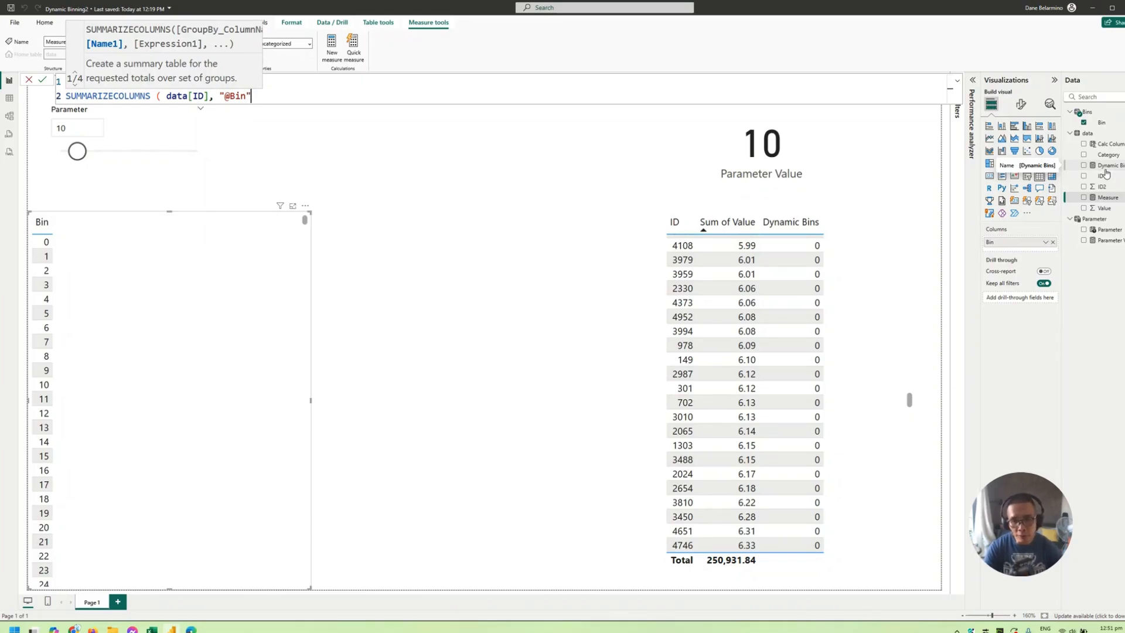
text(, )
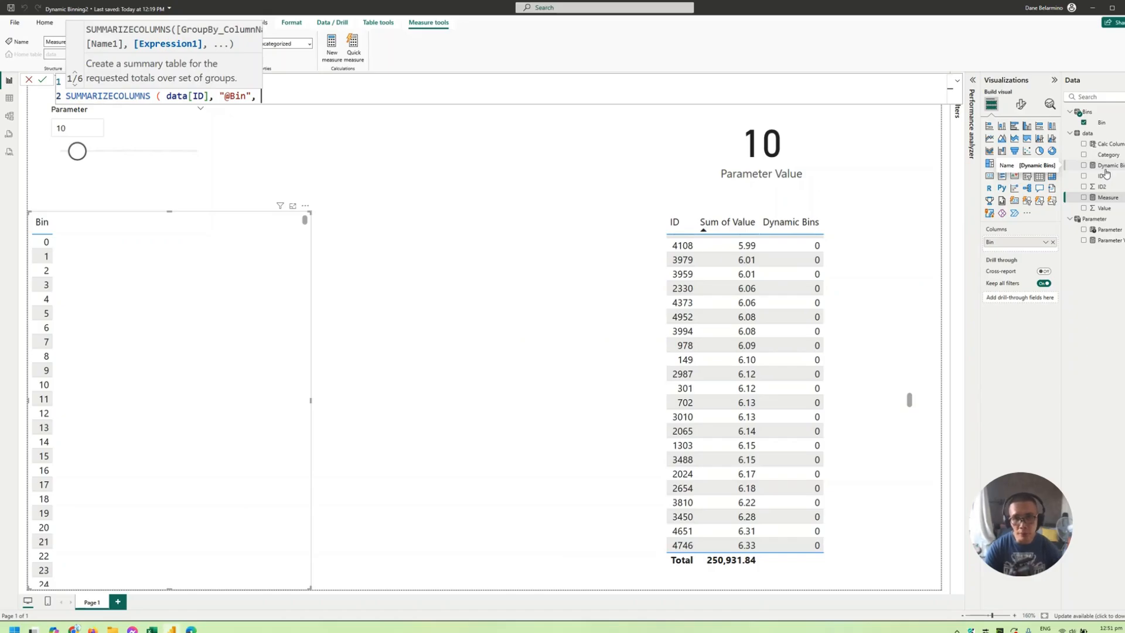
text([Dynamic Bins] )
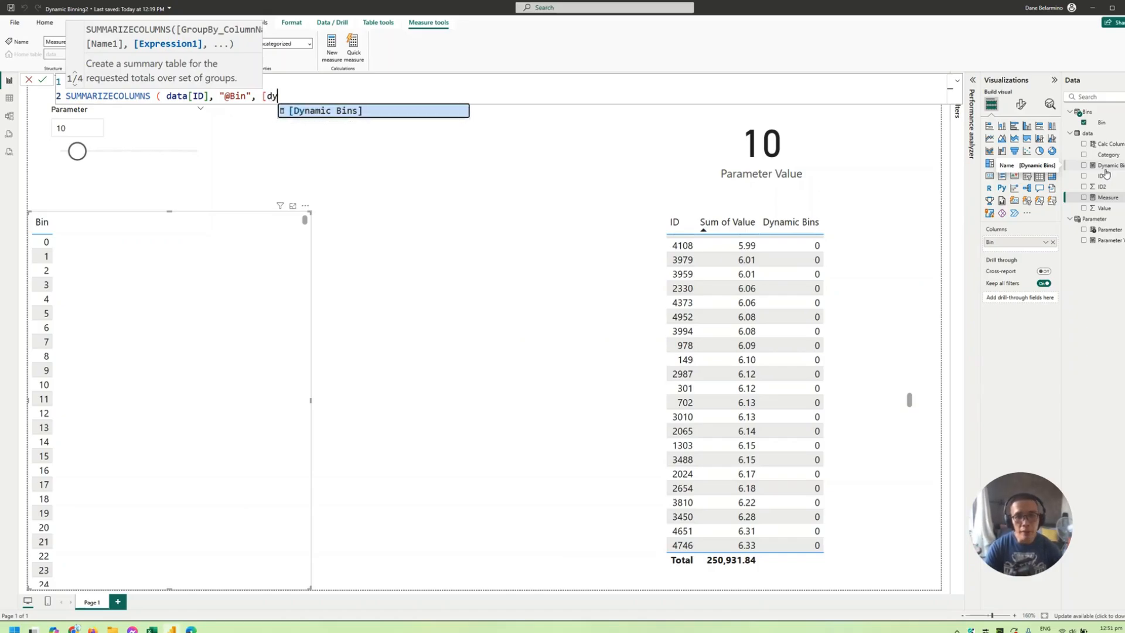
text())
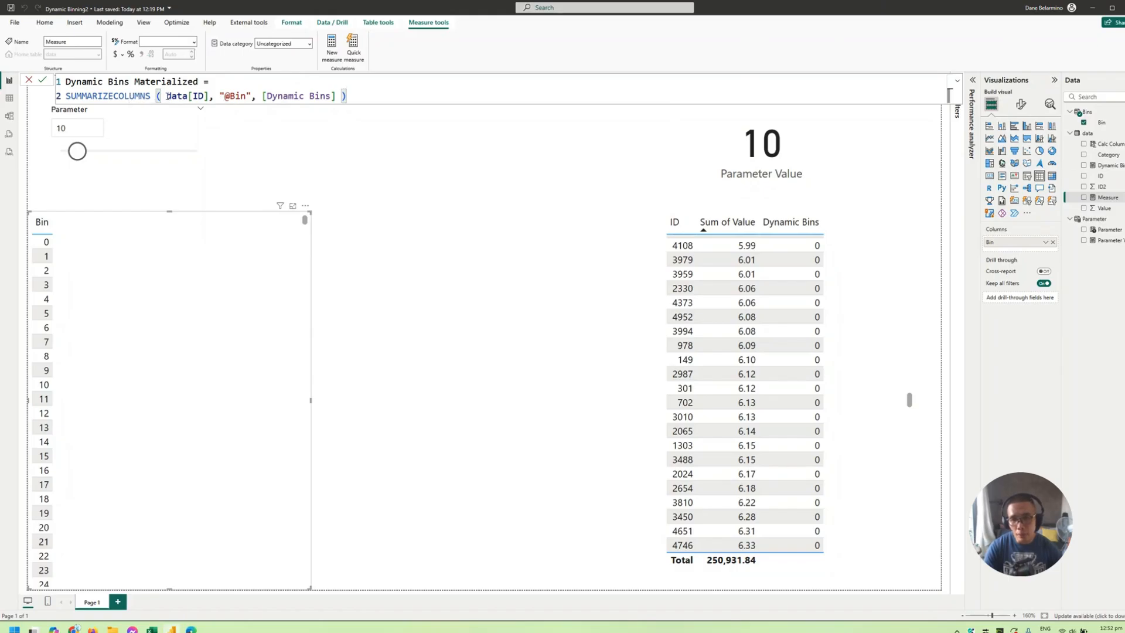
drag(166, 96, 253, 94)
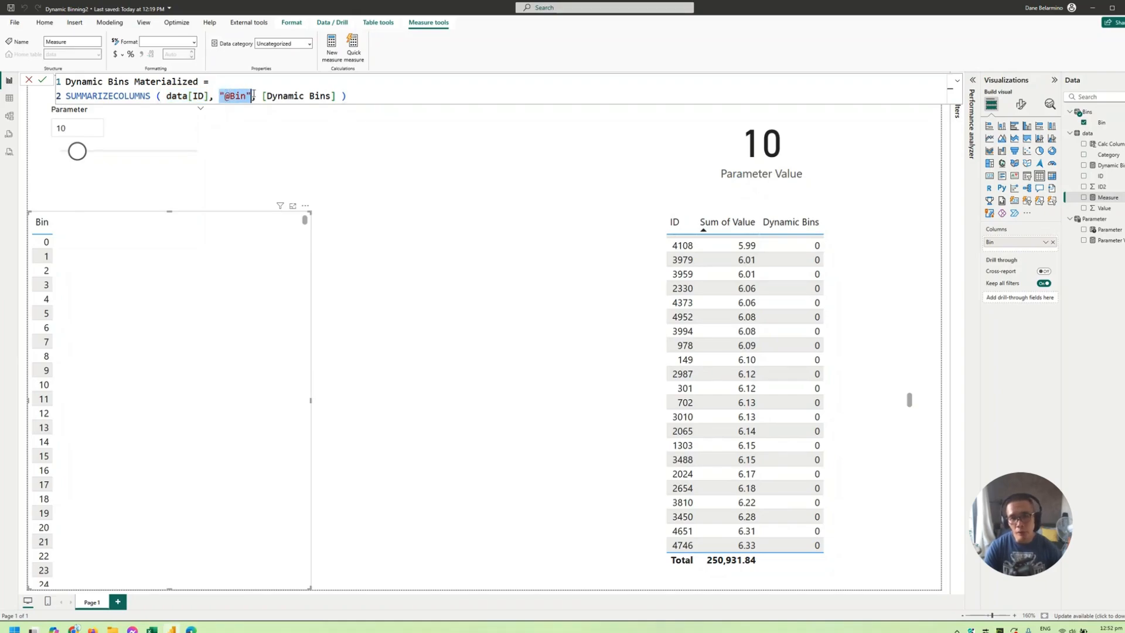
click(253, 95)
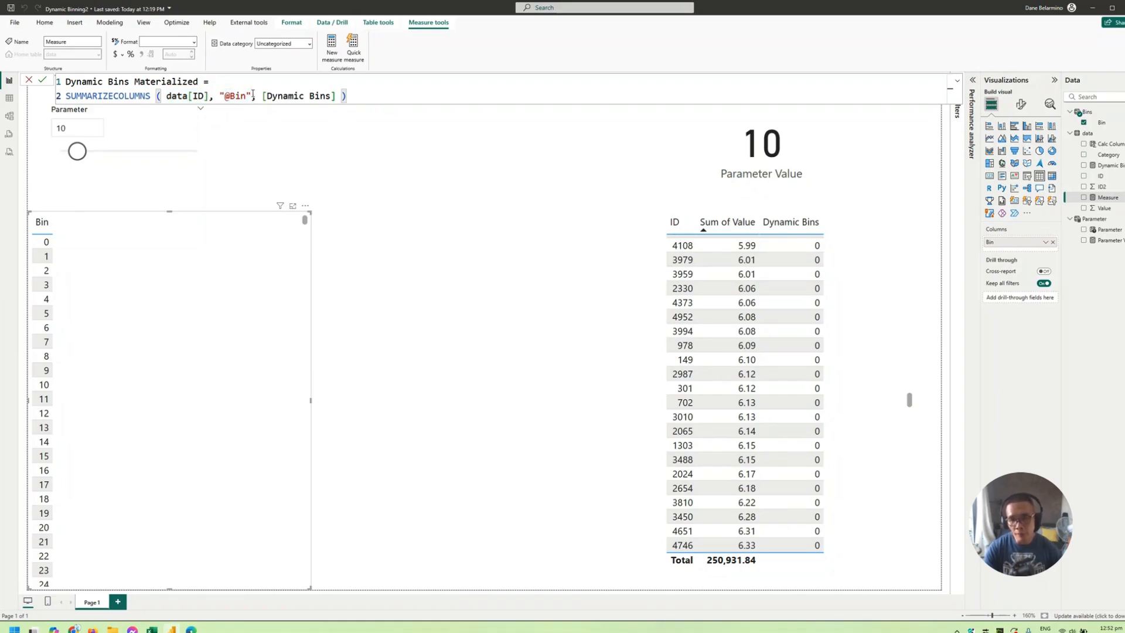
drag(262, 95, 320, 95)
- Place the SUMMARIZECOLUMNS expression inside a FILTER function as its table argument
click(304, 84)
key(shift+Return)
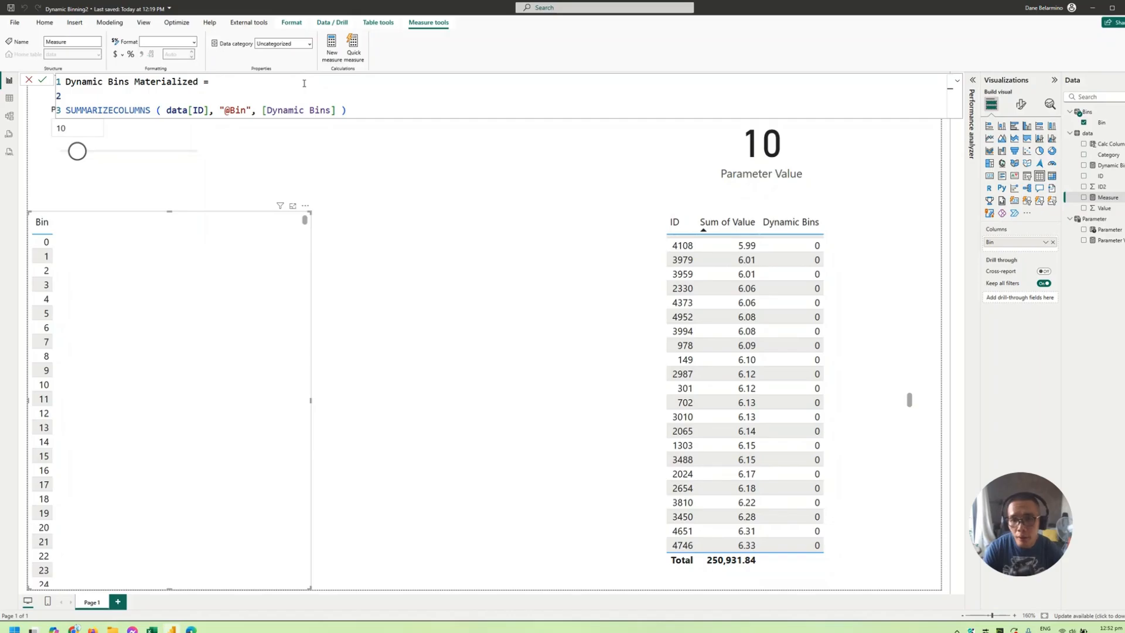
text(FILTER()
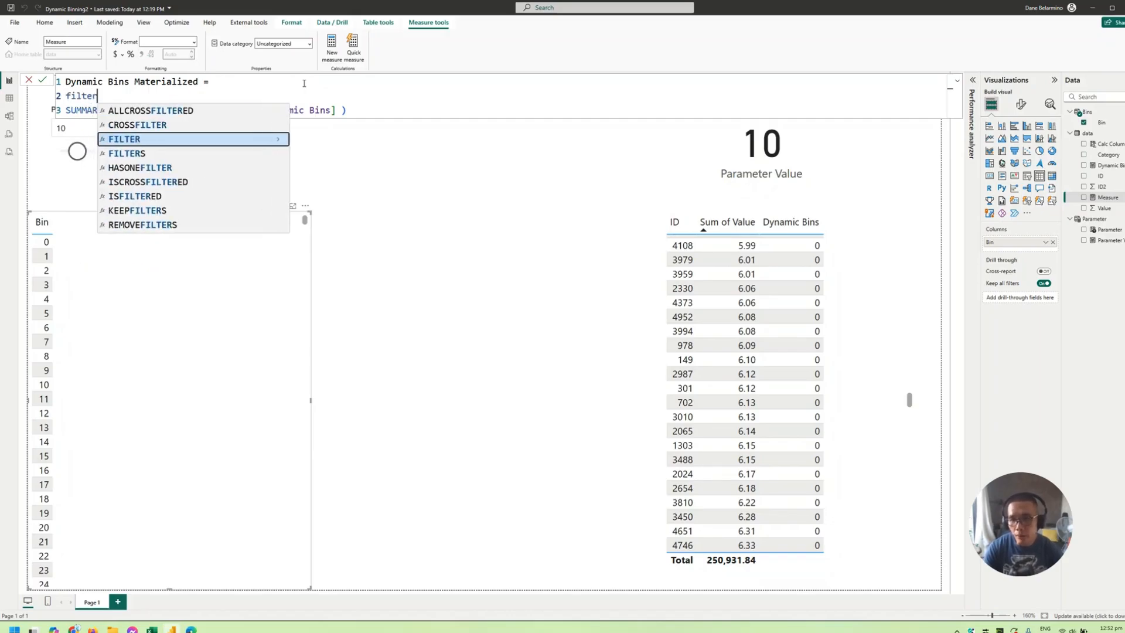
click(431, 109)
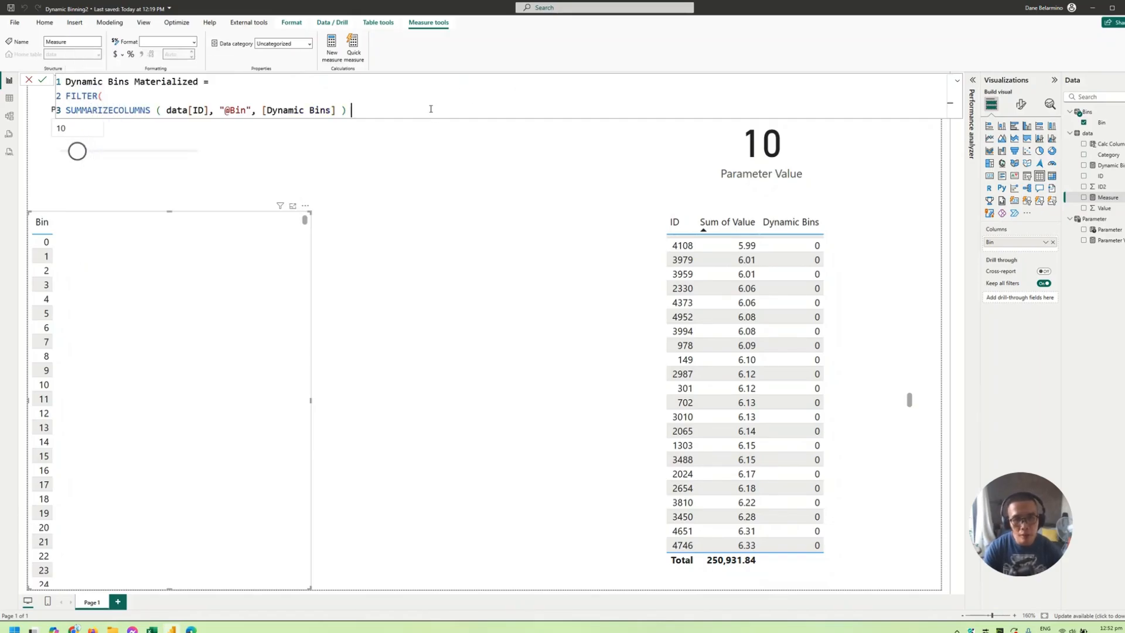
text(, )
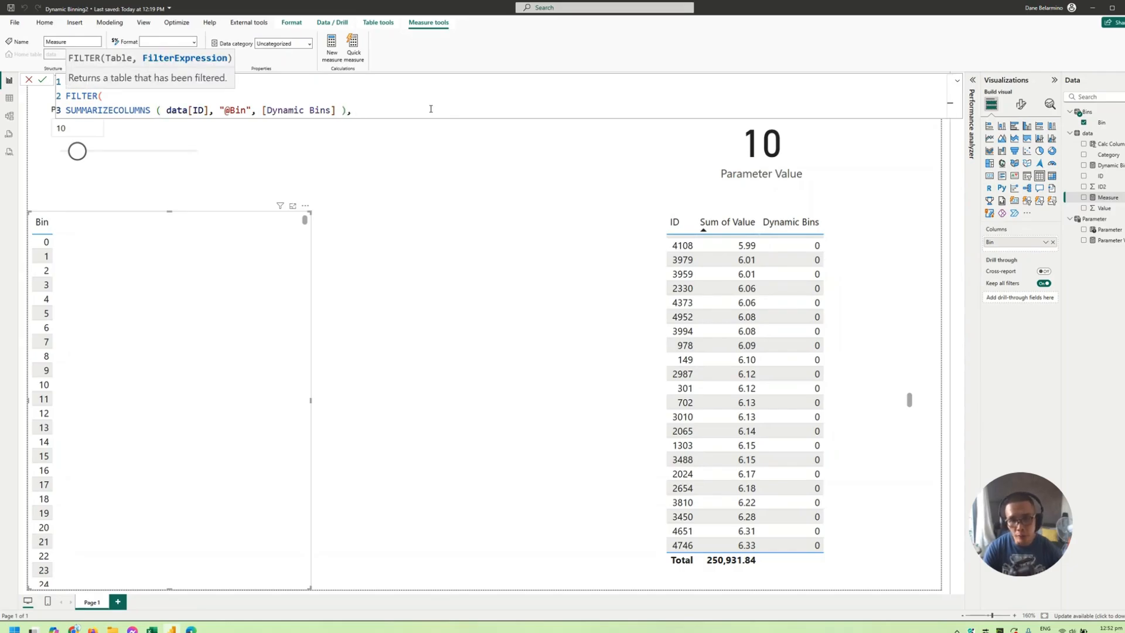
text([)
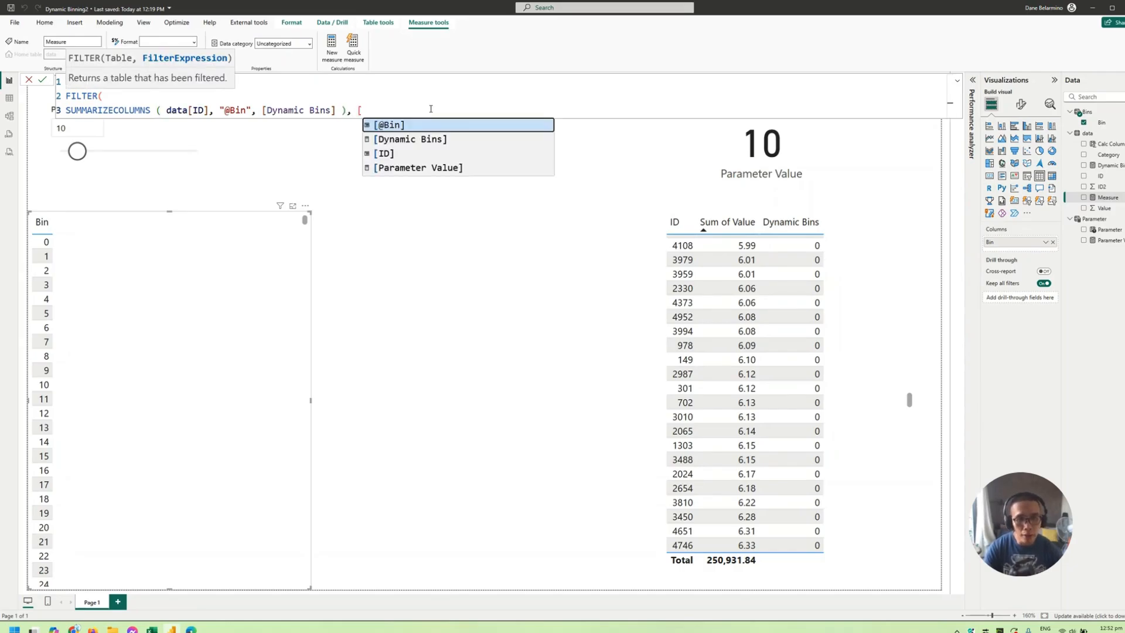
key(Tab)
text(in)
key(Tab)
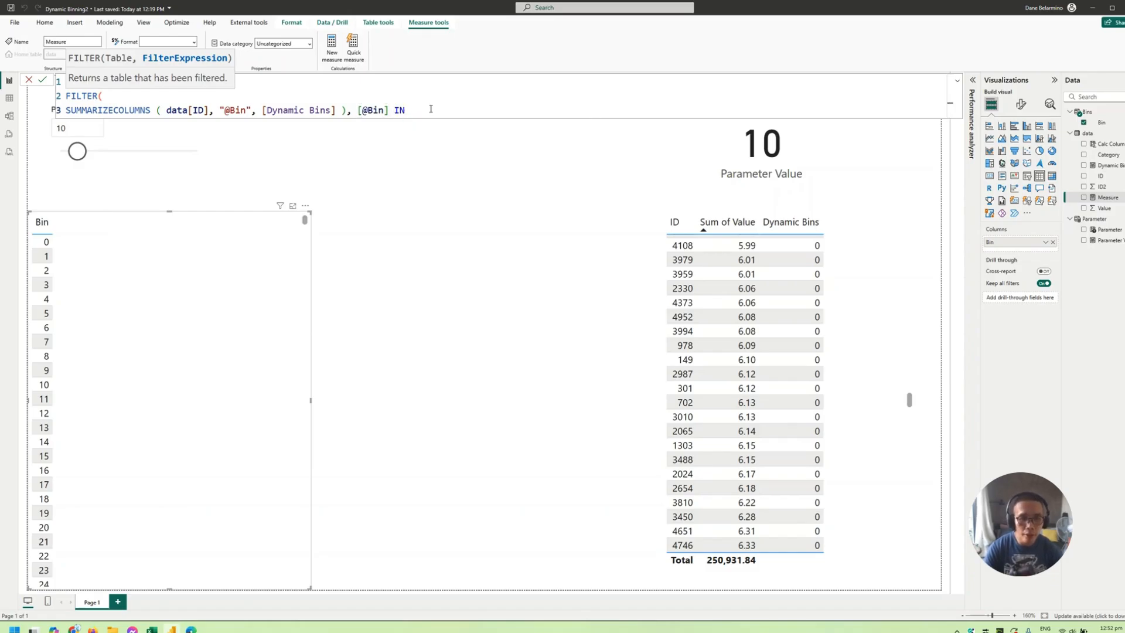
text(values ()
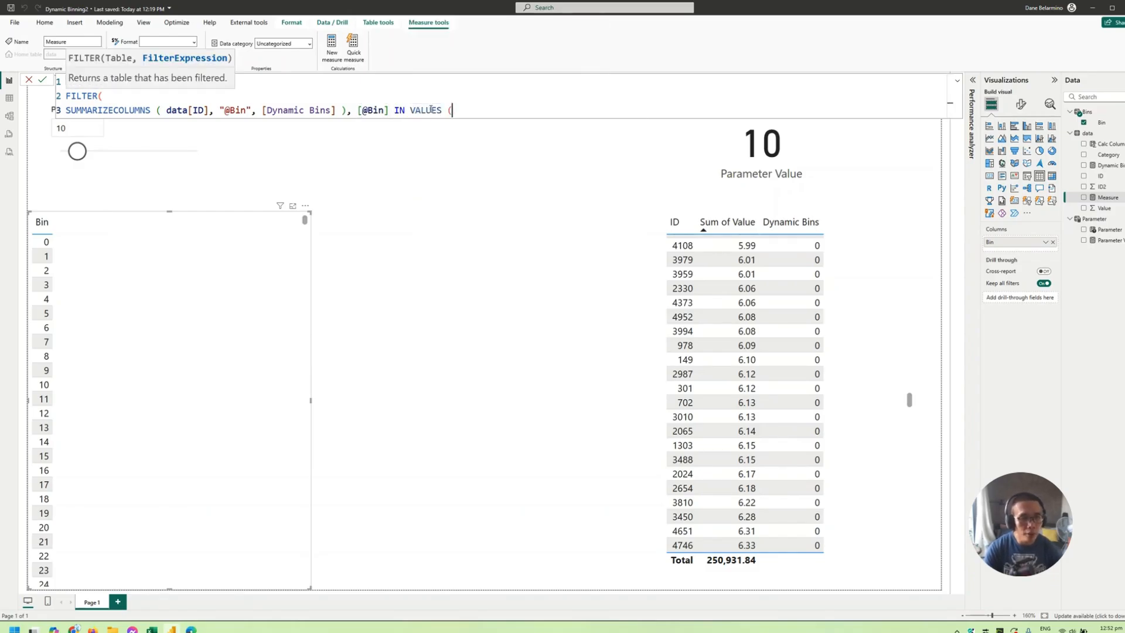
text( bins)
key(Tab)
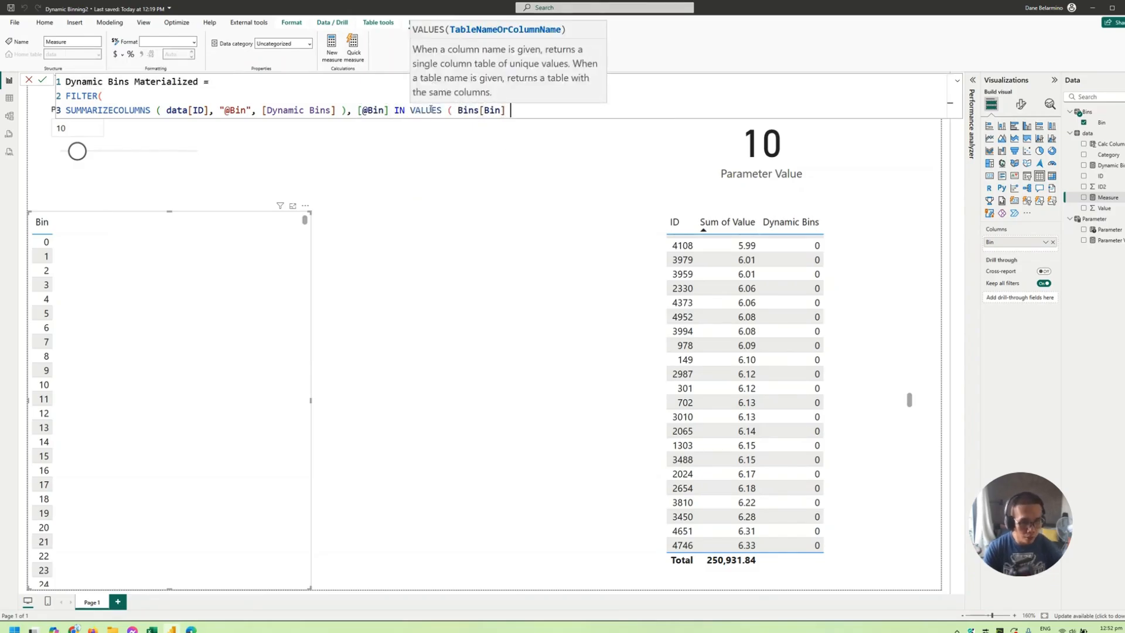
text())
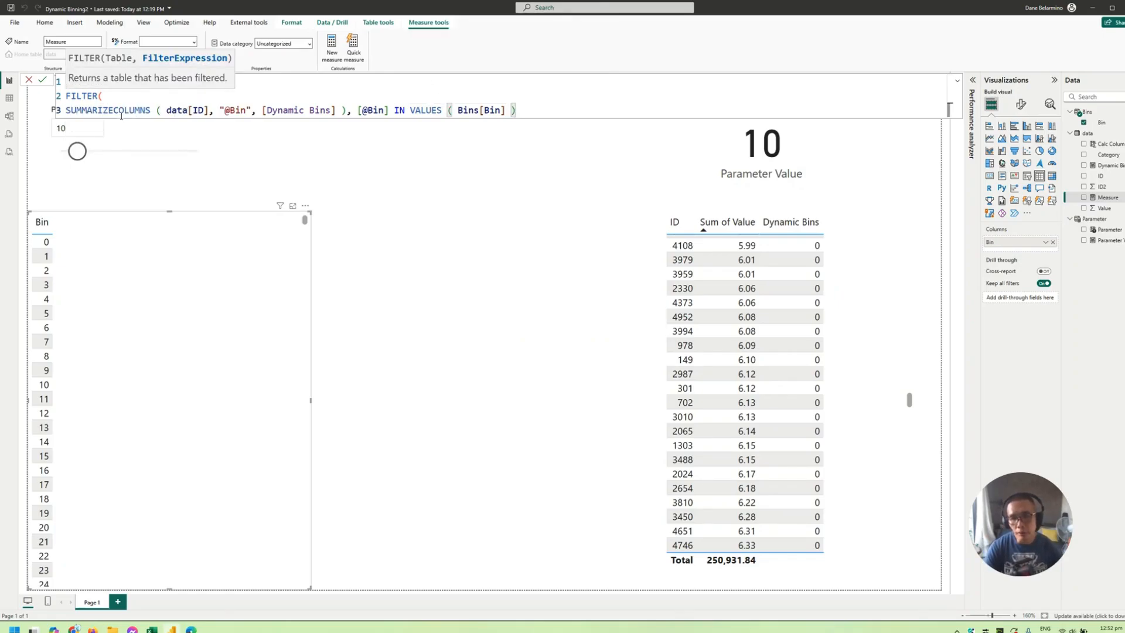
double_click(238, 111)
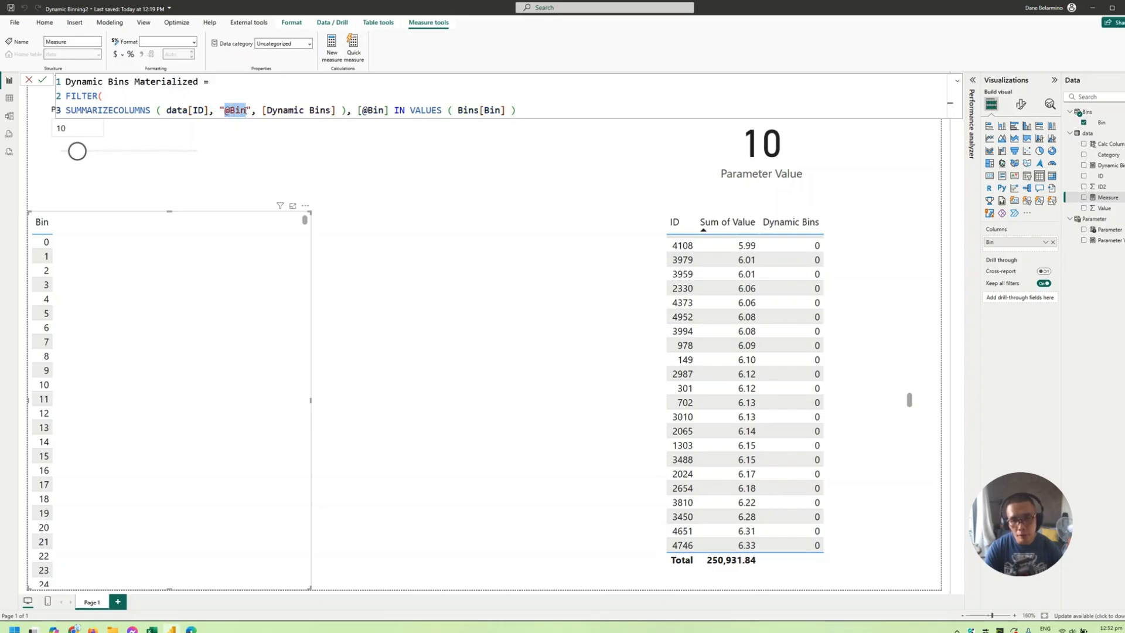
double_click(399, 110)
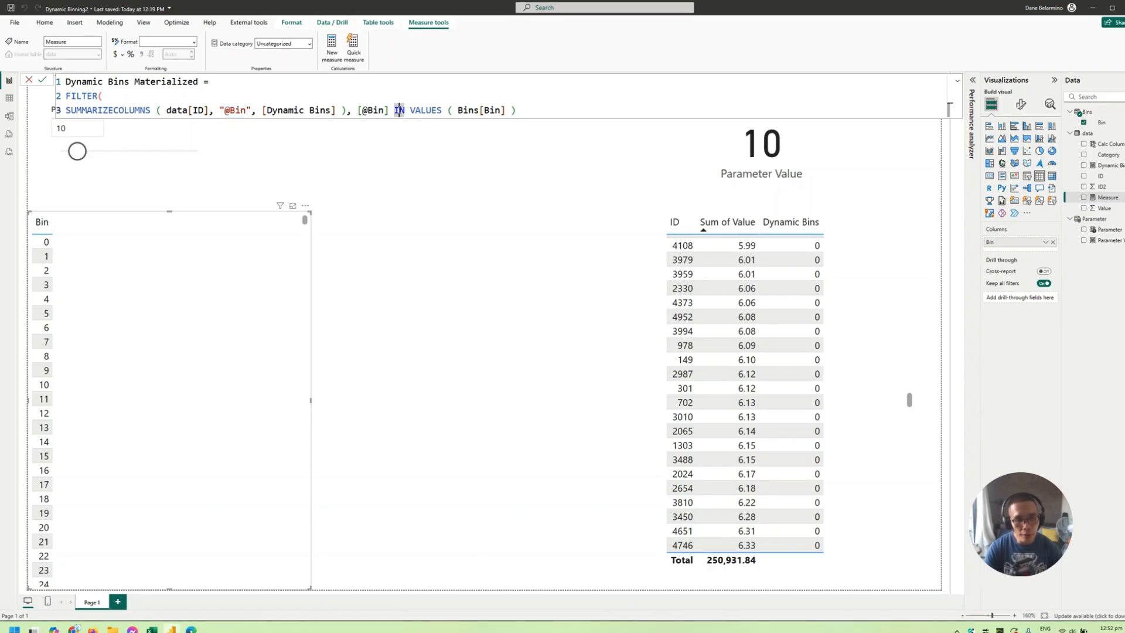
drag(398, 110, 518, 110)
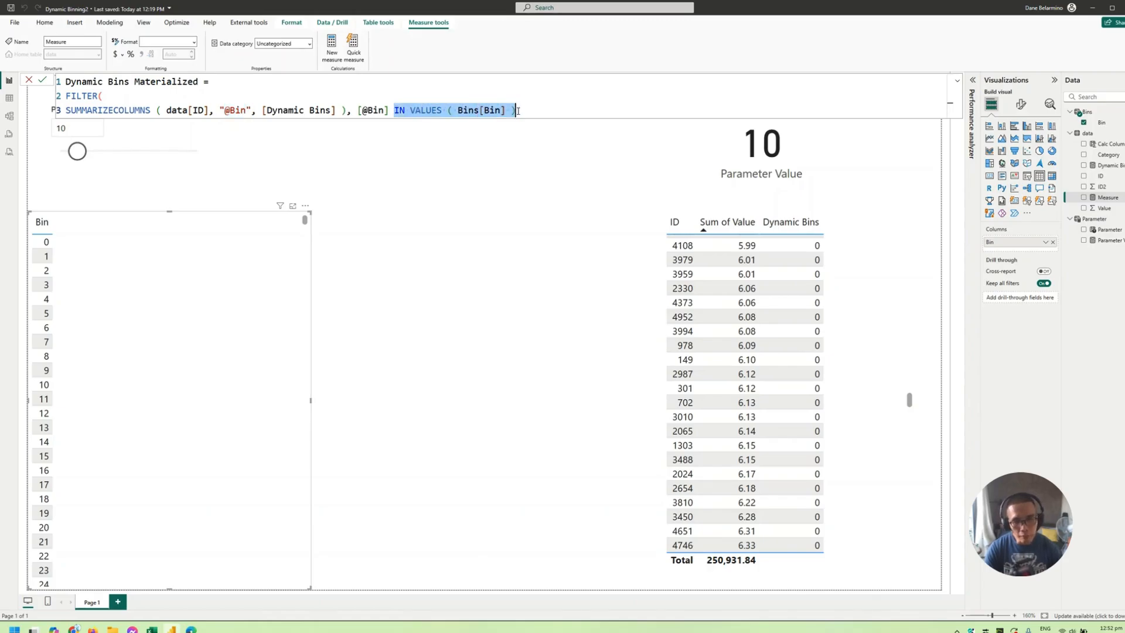
- Insert COUNTROWS( on a new line above FILTER to count the filtered rows
click(277, 81)
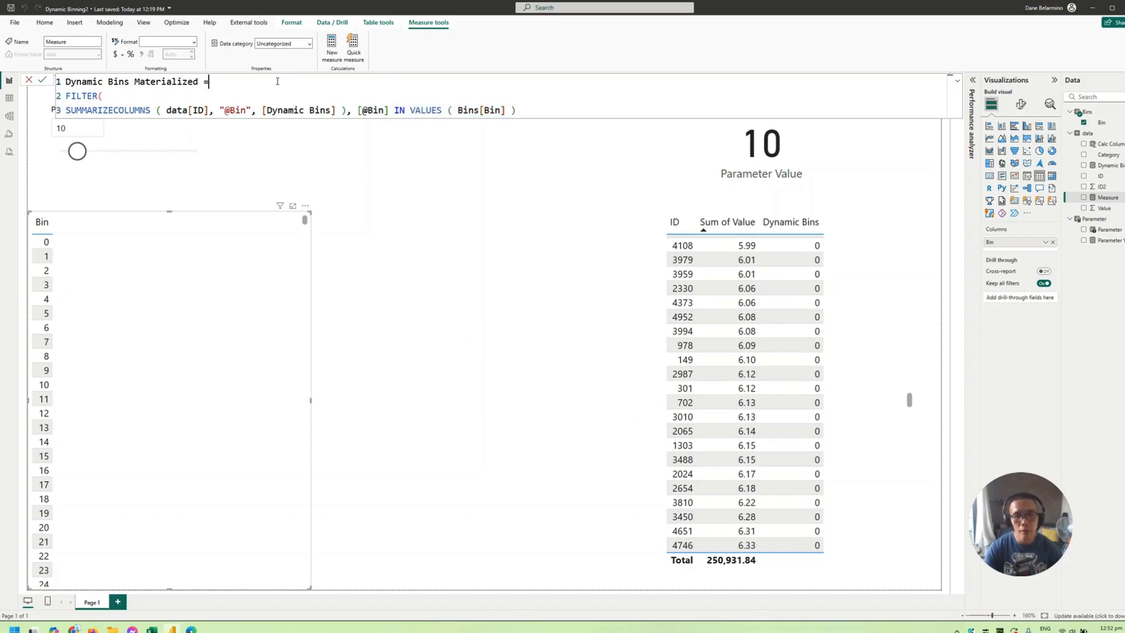
key(shift+Return)
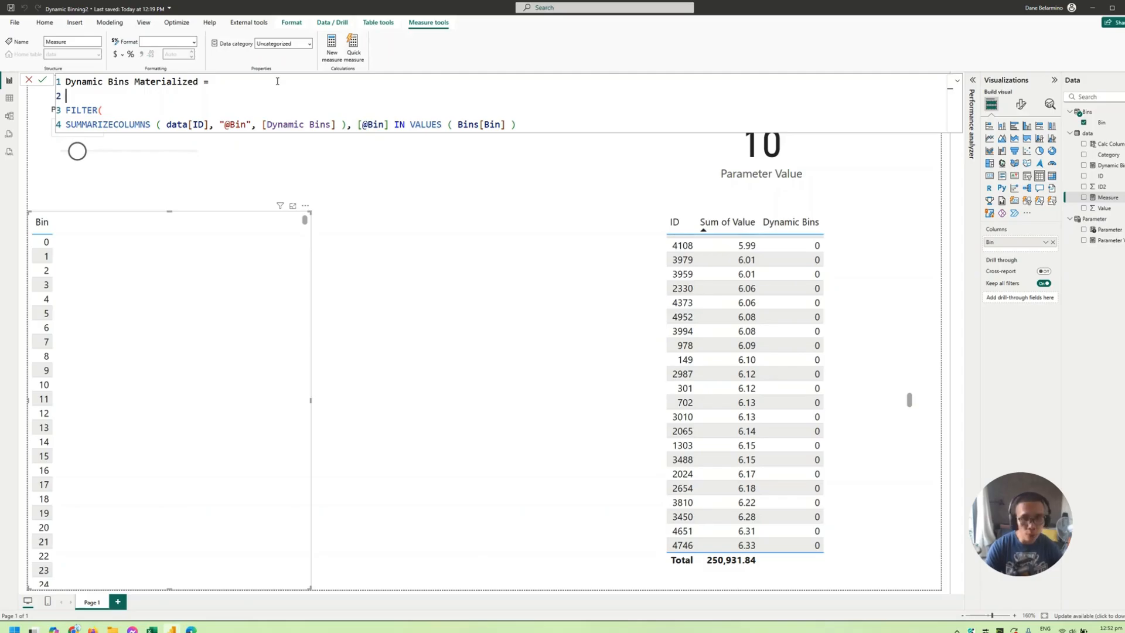
text(COUNTROWS()
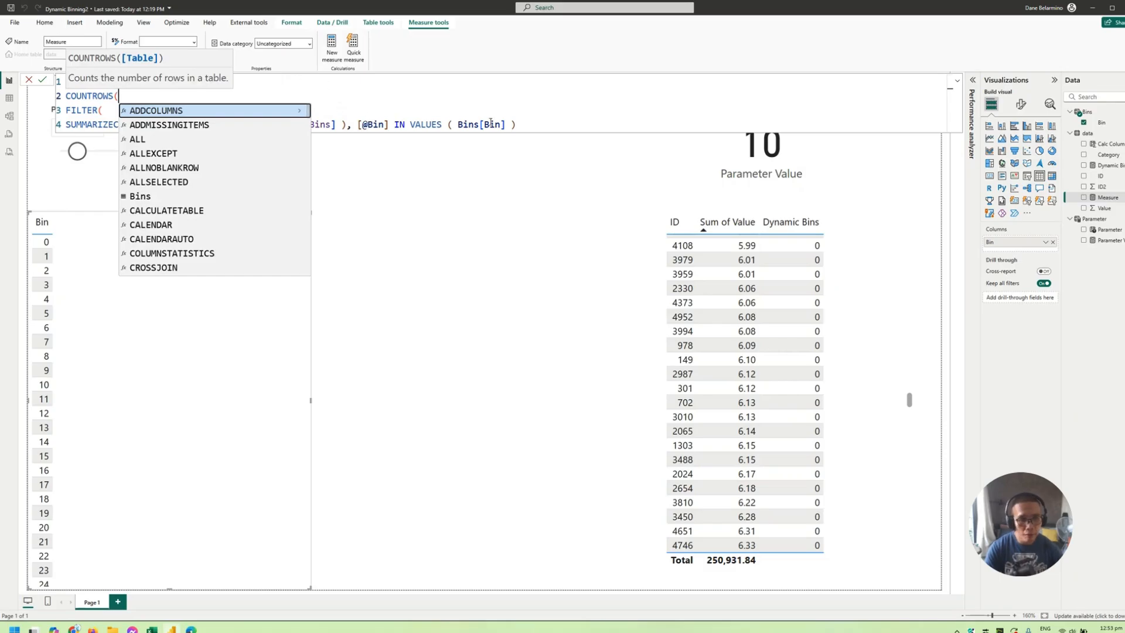
key(Escape)
- Copy the whole Dynamic Bins Materialized formula and paste it into DAX Formatter at daxformatter.com in Chrome
key(ctrl+a)
key(ctrl+c)
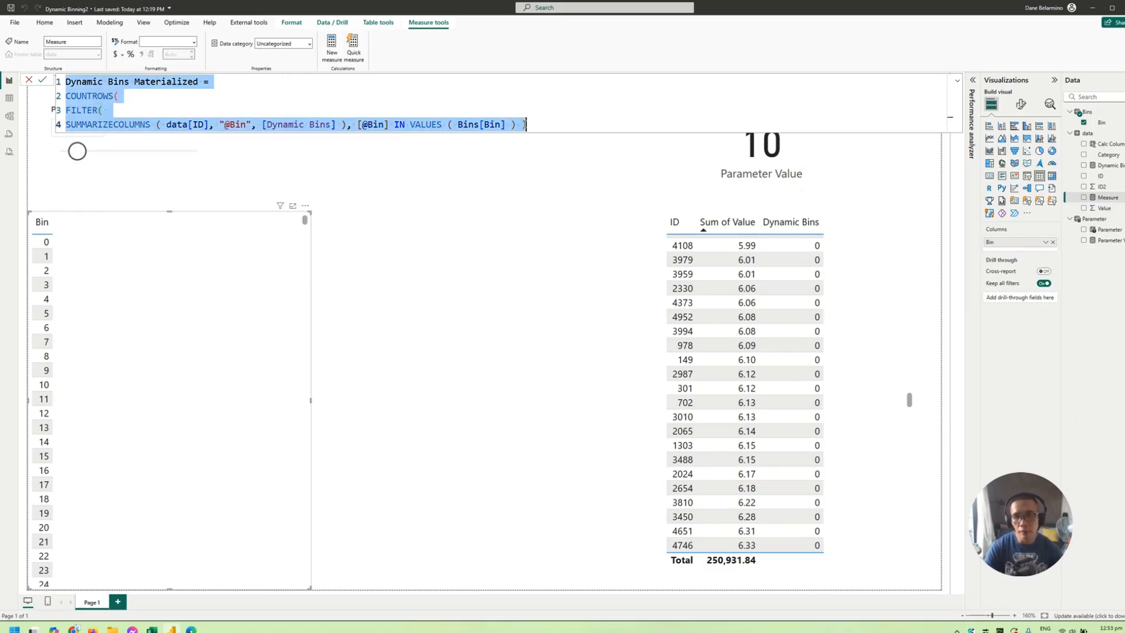
key(alt+Tab)
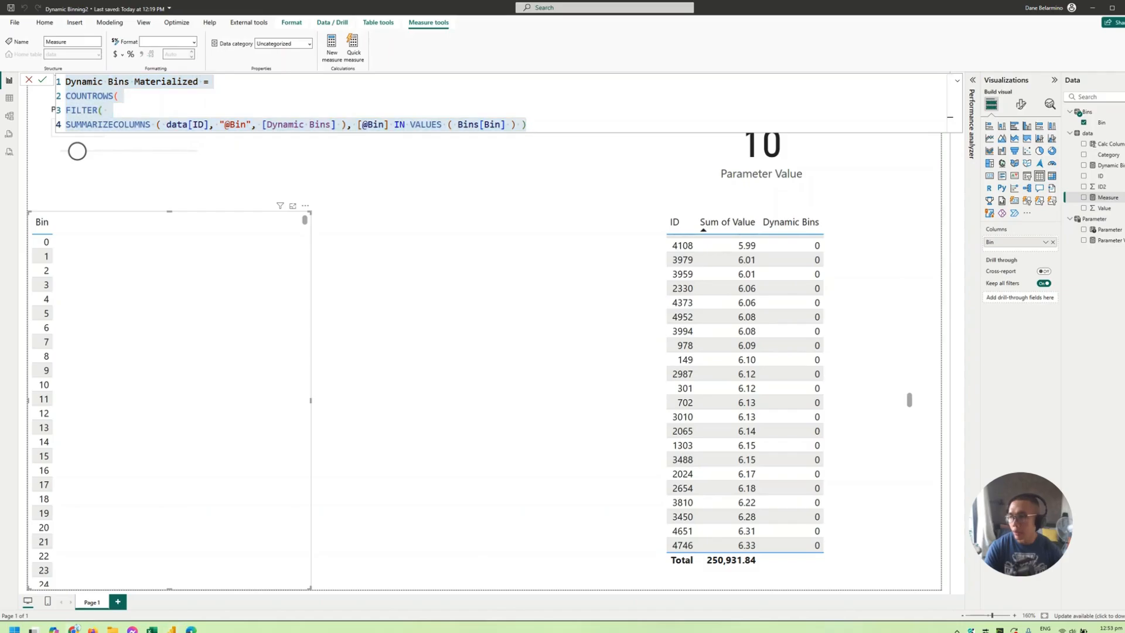
drag(0, 173, 517, 181)
click(289, 193)
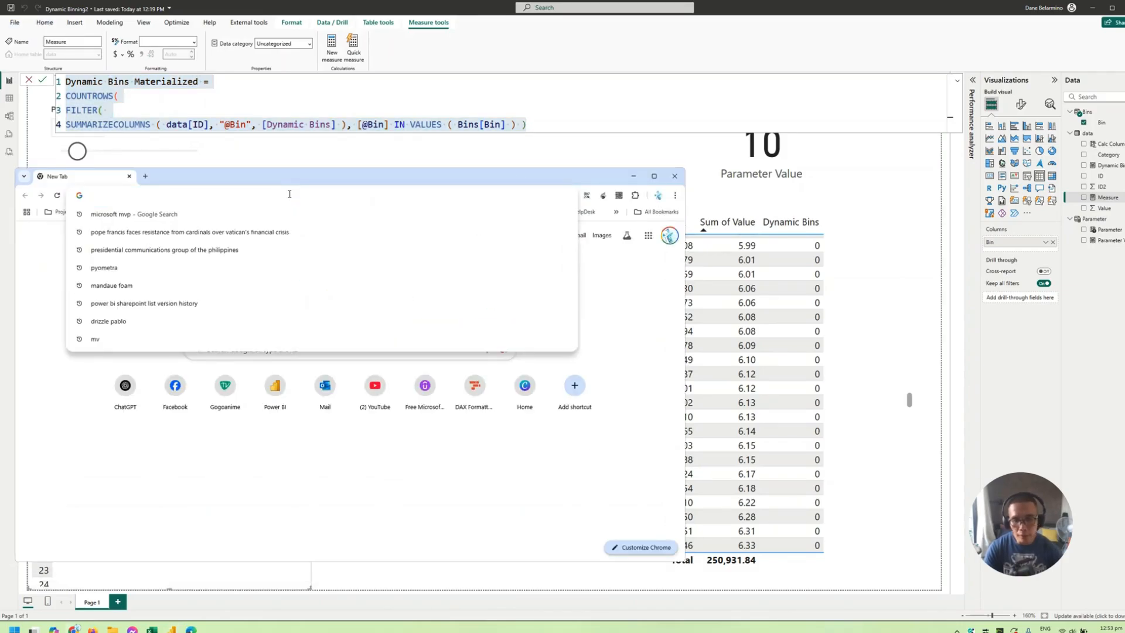
text(dax)
key(Return)
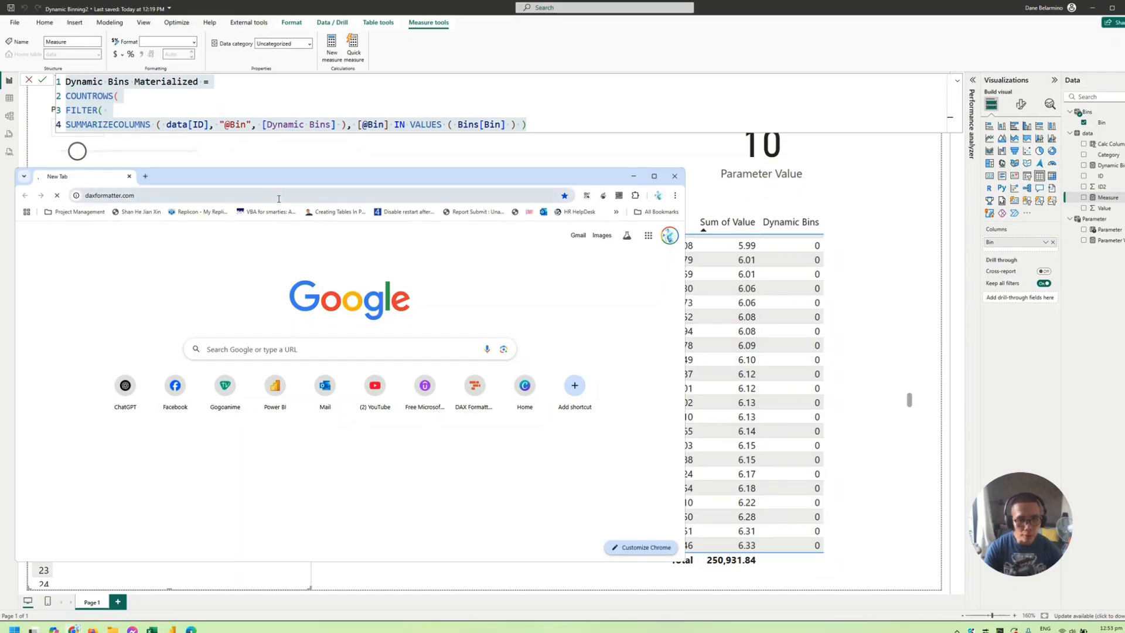
click(234, 262)
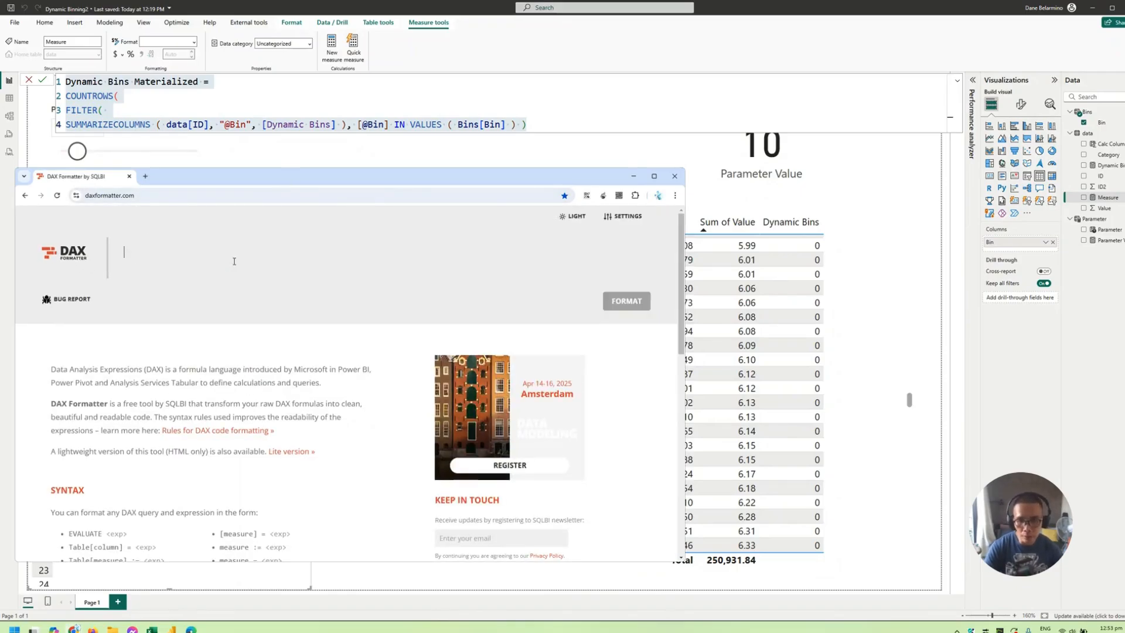
key(ctrl+v)
drag(230, 179, 270, 176)
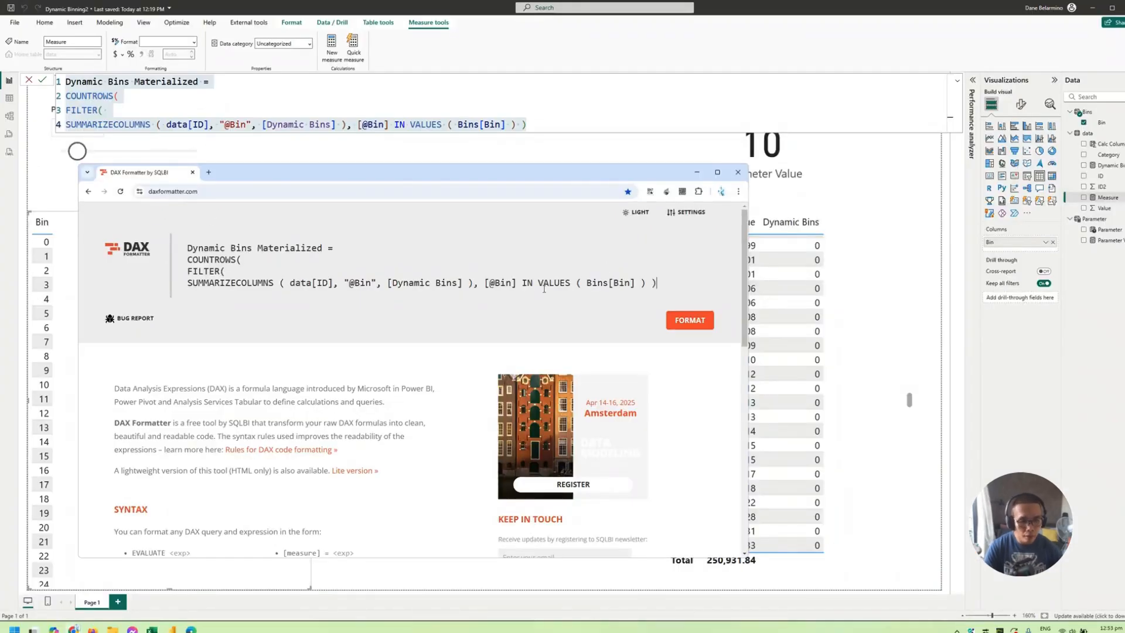
- Add a final closing parenthesis to the pasted expression, format it and copy the formatted code
click(700, 324)
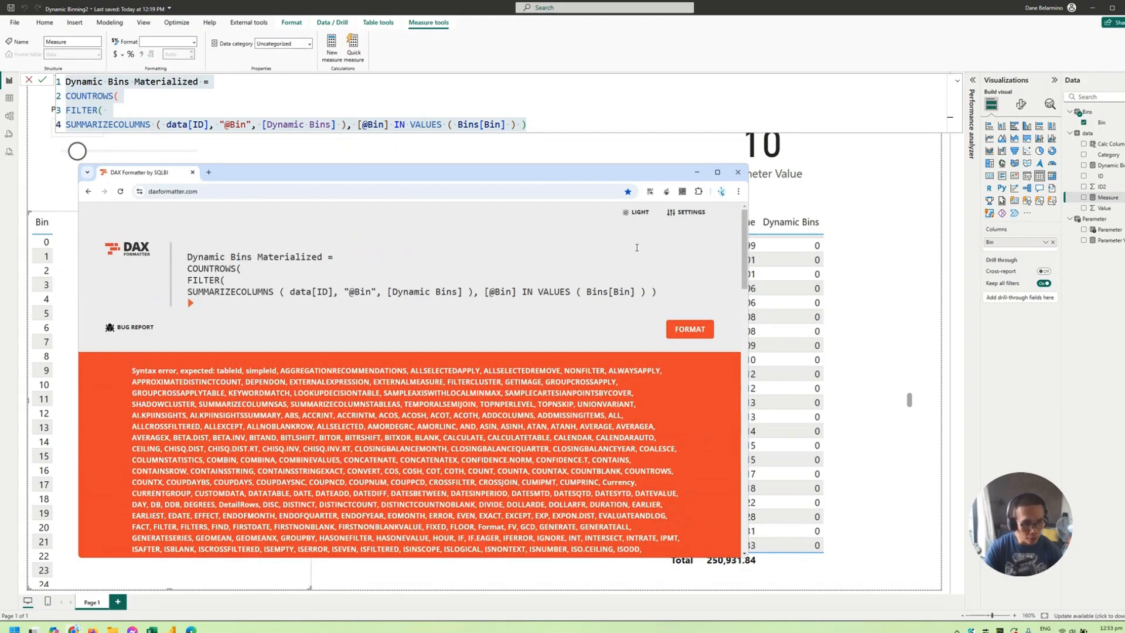
text())
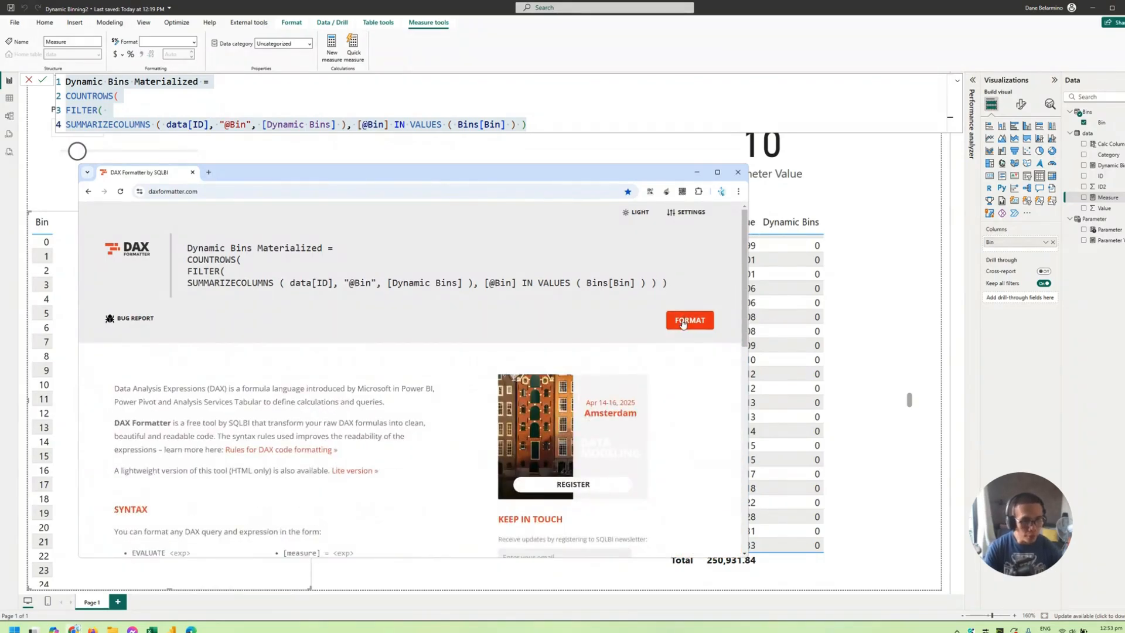
click(686, 319)
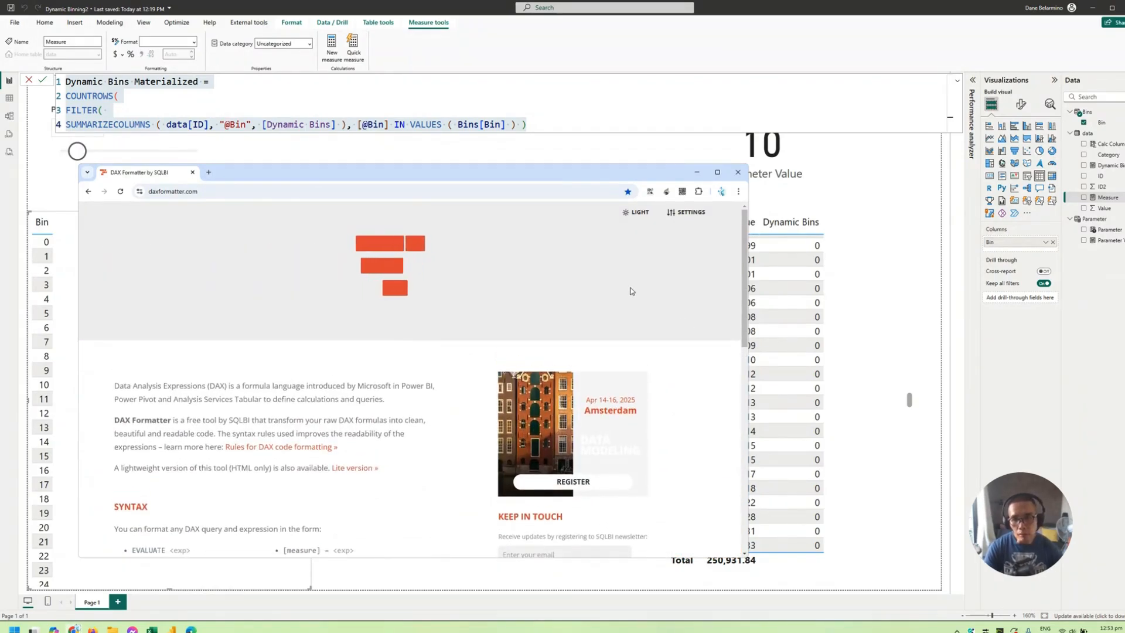
click(495, 345)
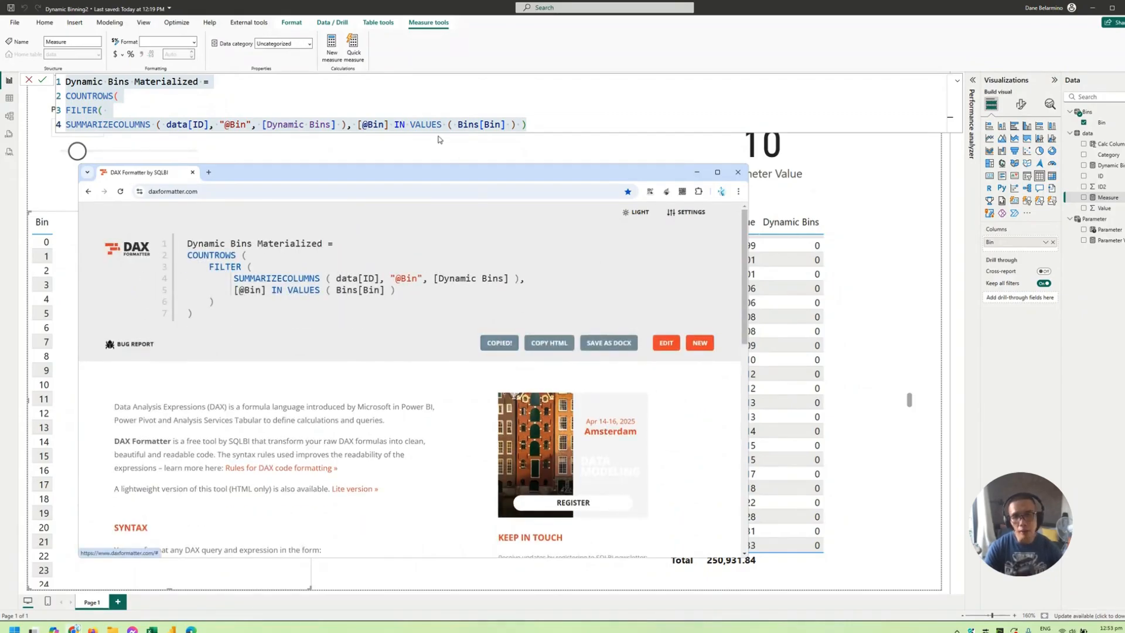
- Switch back to Power BI Desktop, replace the measure's formula with the formatted code and collapse the formula editor
key(alt+Tab)
key(ctrl+v)
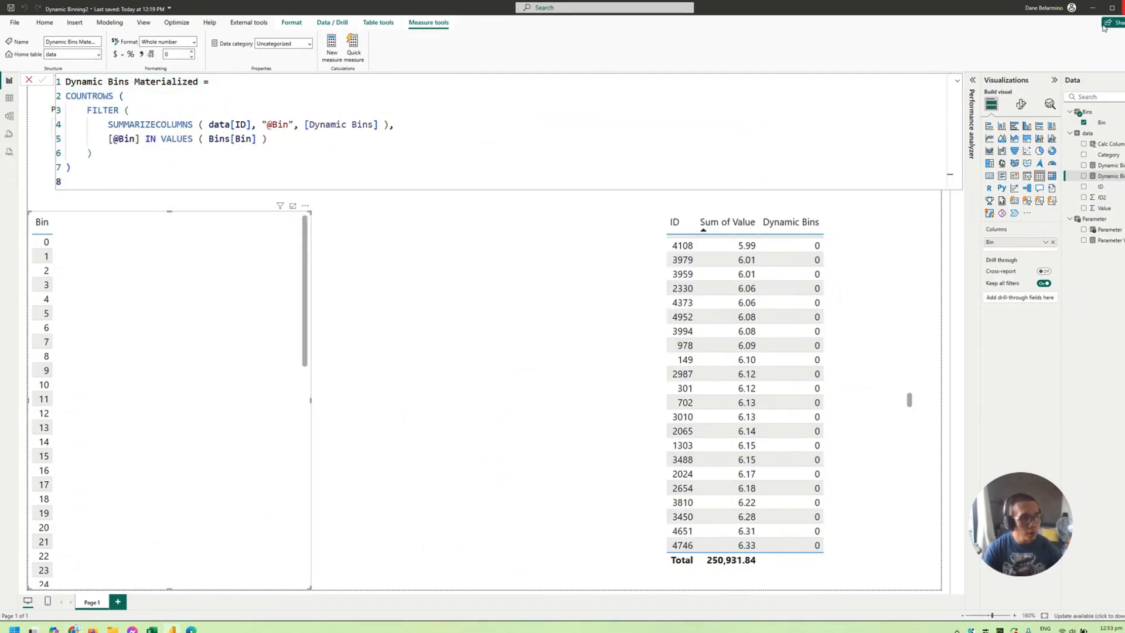
click(958, 81)
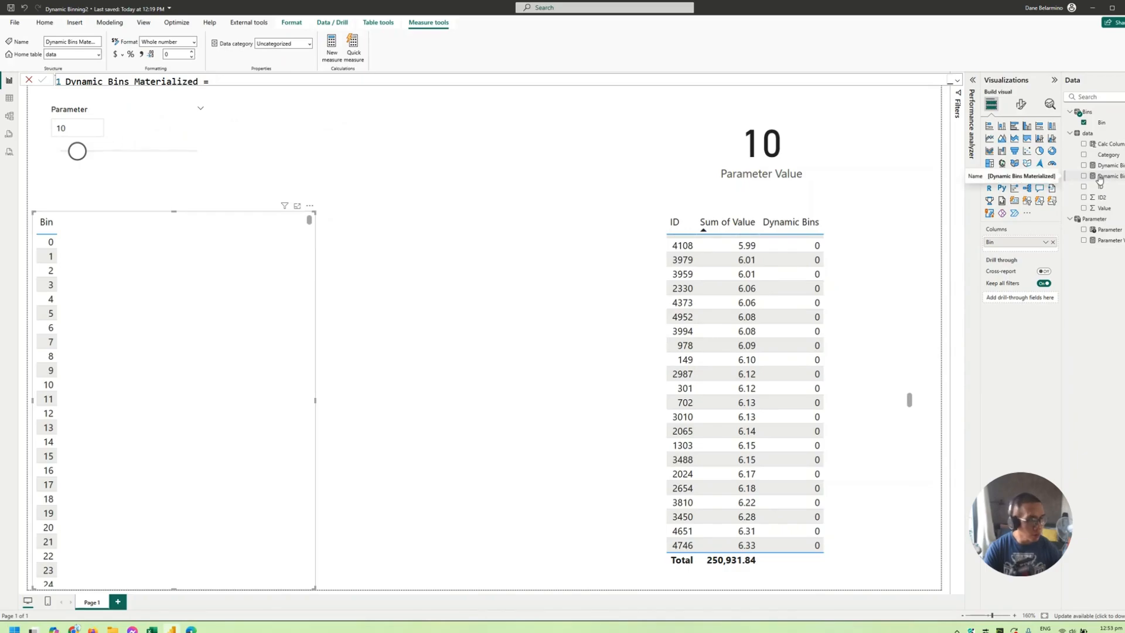
- Add the Dynamic Bins Materialized measure to the Bin table visual, then resize and reposition the visual
drag(1100, 179, 316, 344)
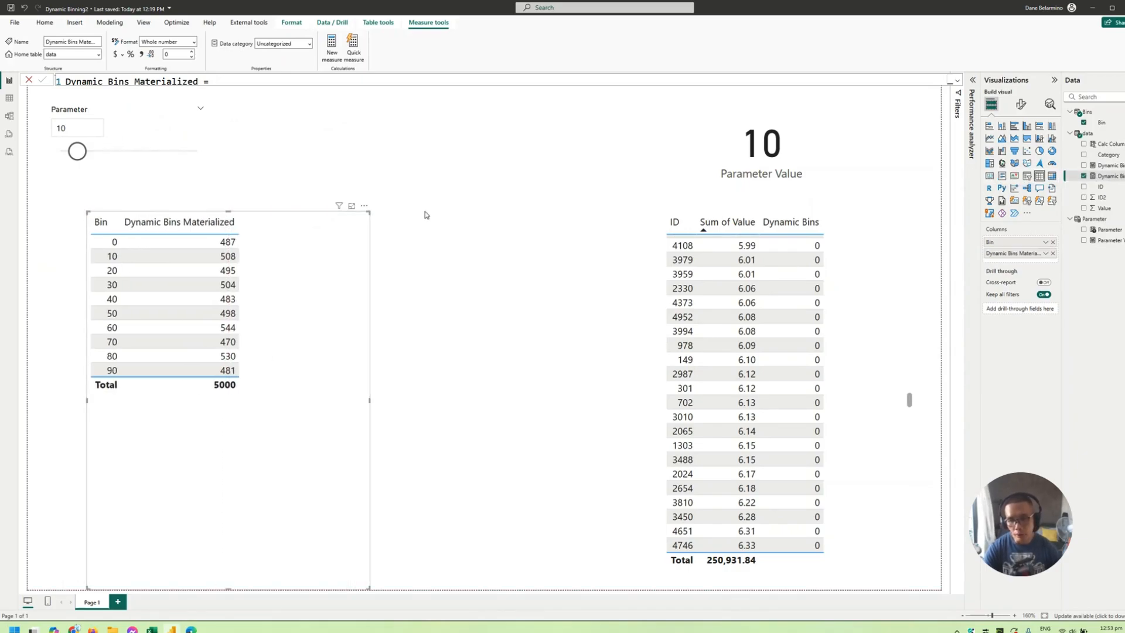
drag(368, 212, 393, 279)
drag(339, 367, 352, 314)
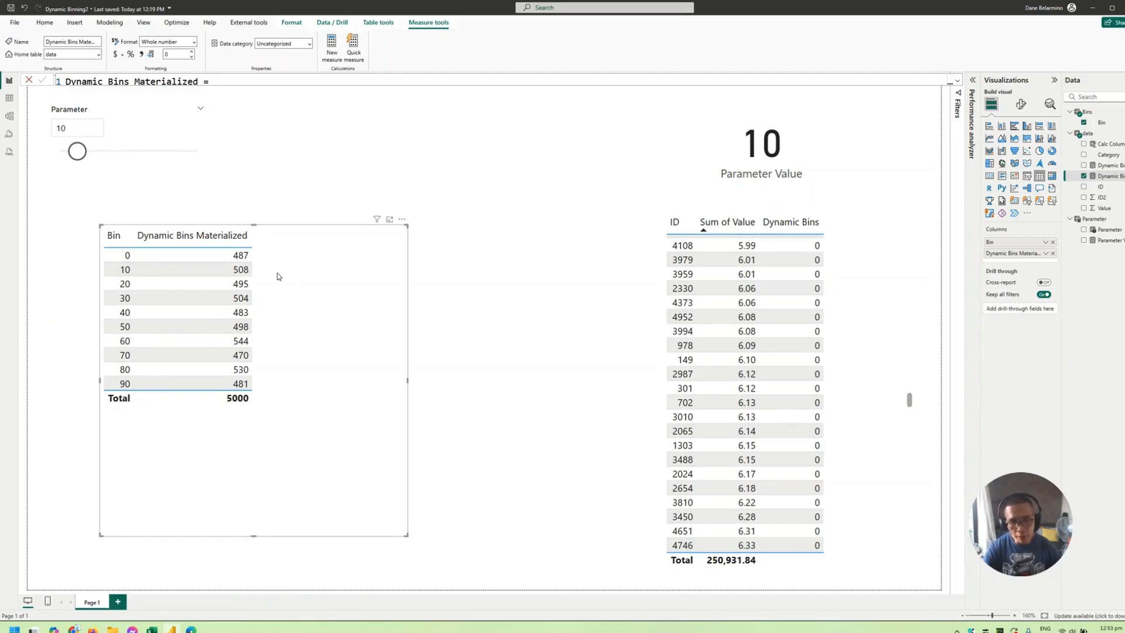
- Set the Parameter slicer to 20 and reposition the table of bin counts
scroll(868, 281, up, 10)
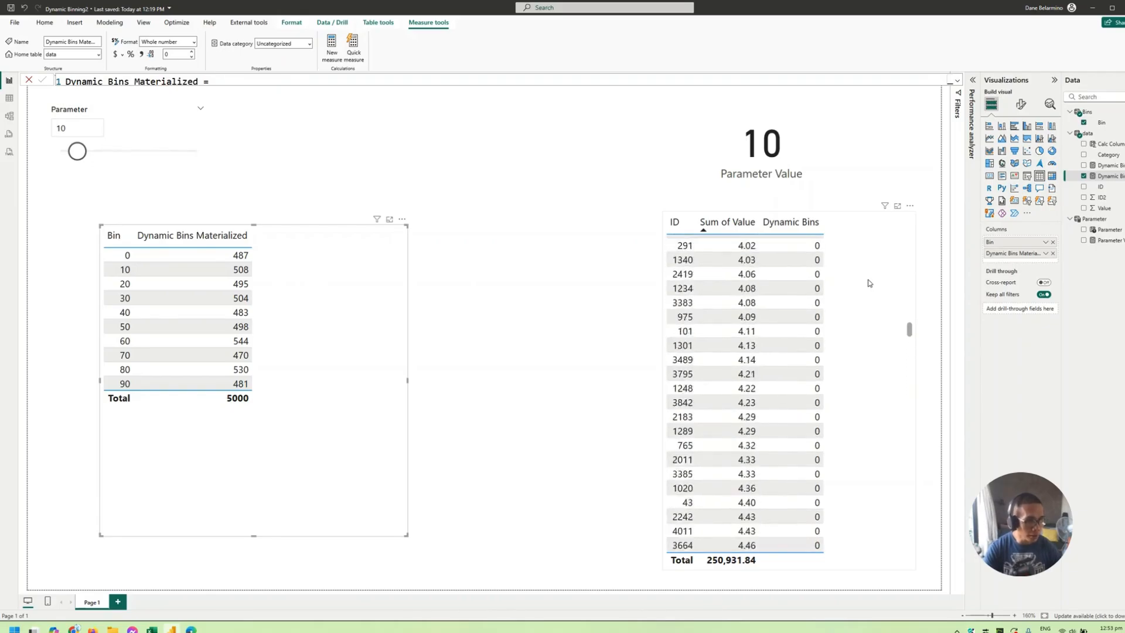
scroll(868, 280, down, 20)
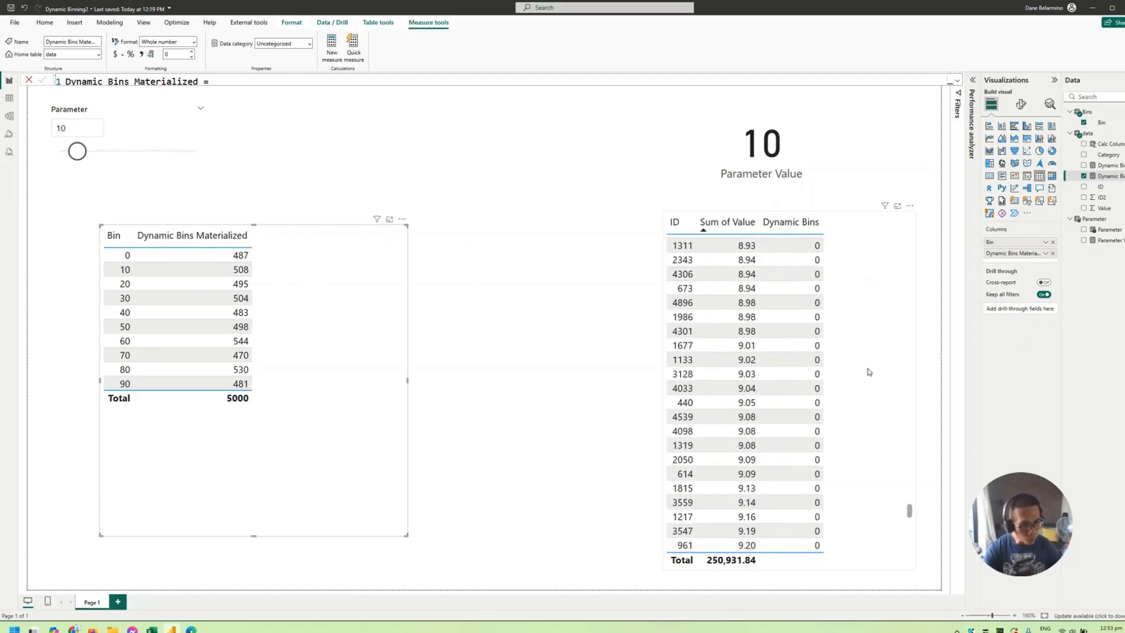
scroll(869, 370, down, 5)
drag(311, 318, 414, 330)
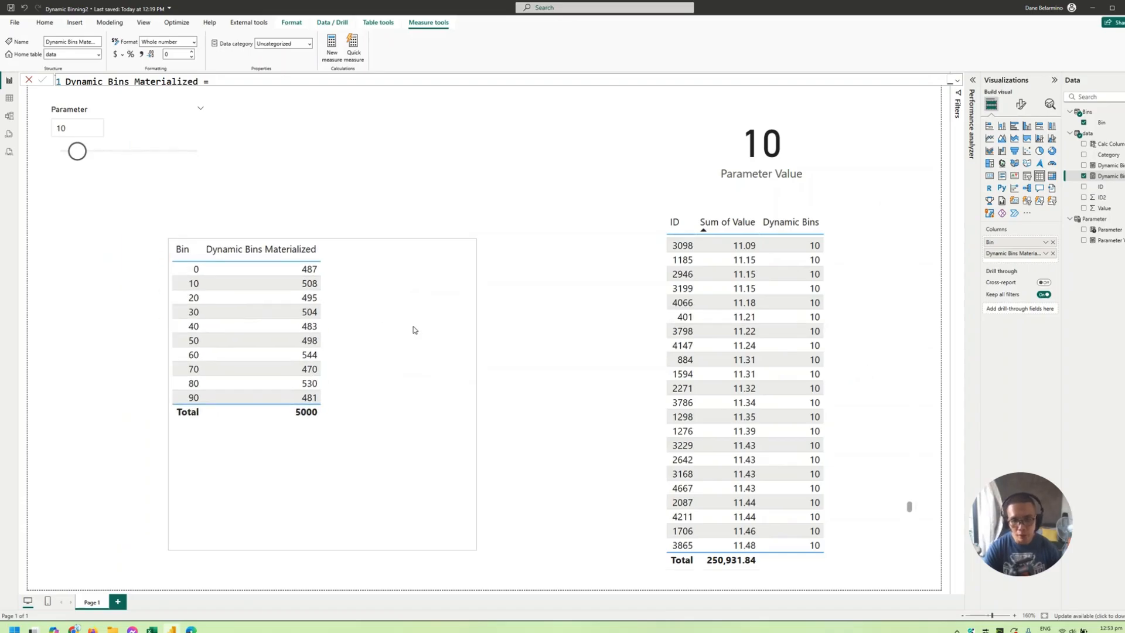
click(72, 127)
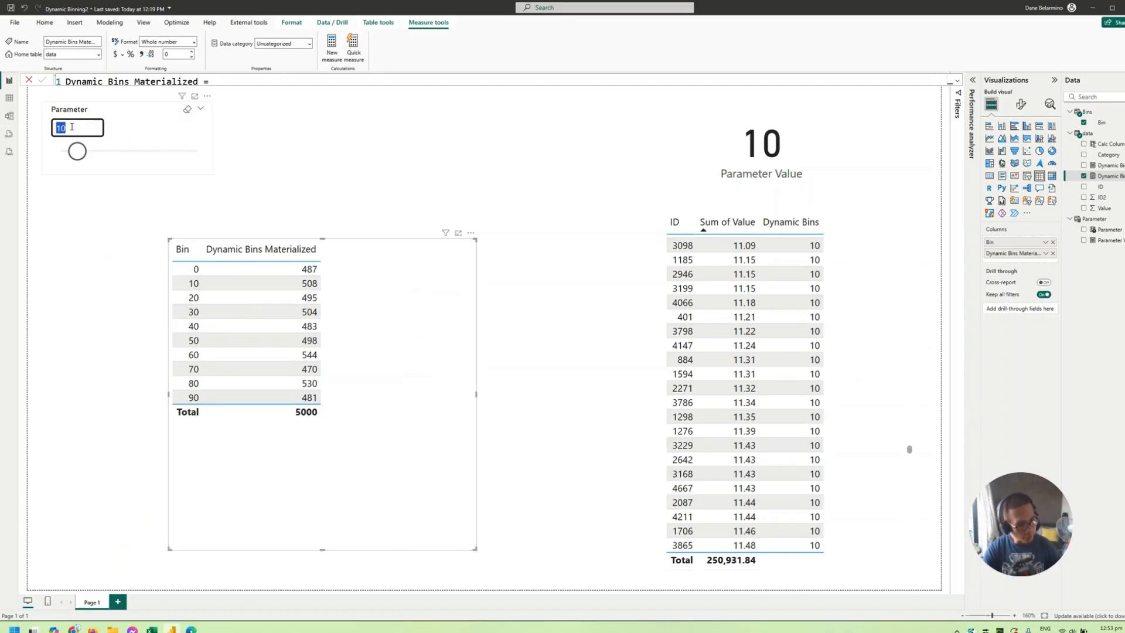
text(20)
key(Return)
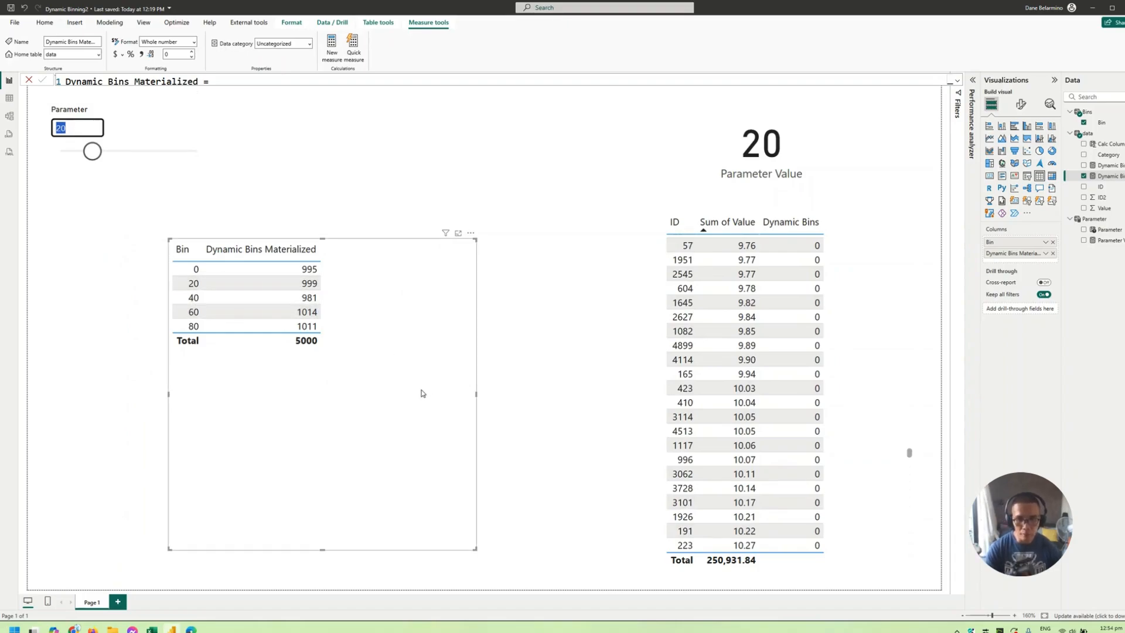
drag(420, 392, 391, 389)
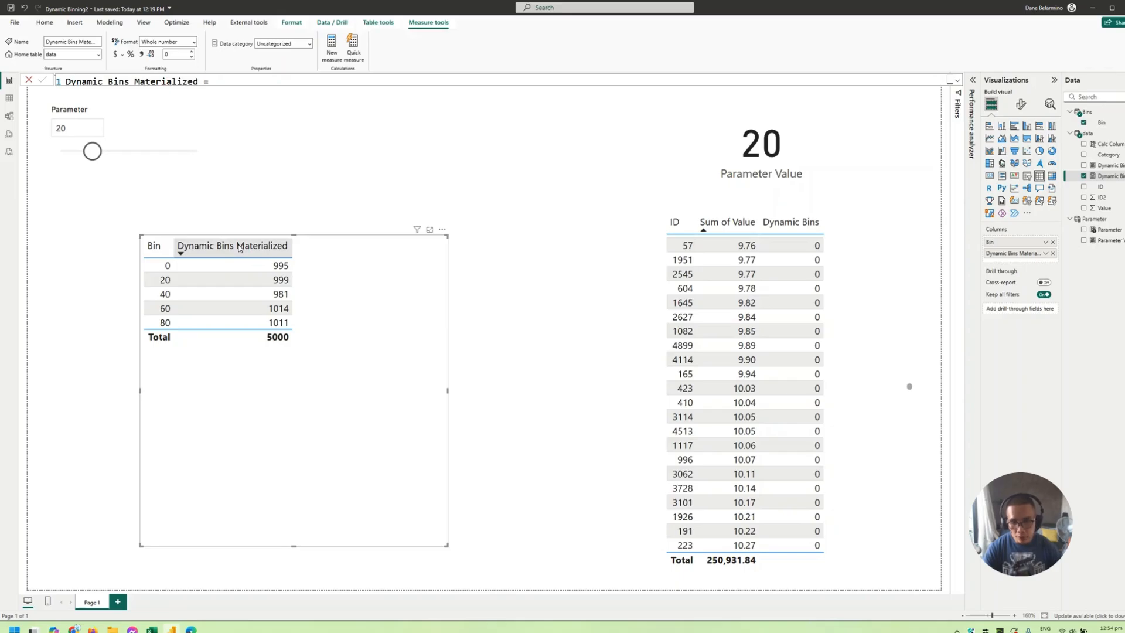
click(9, 98)
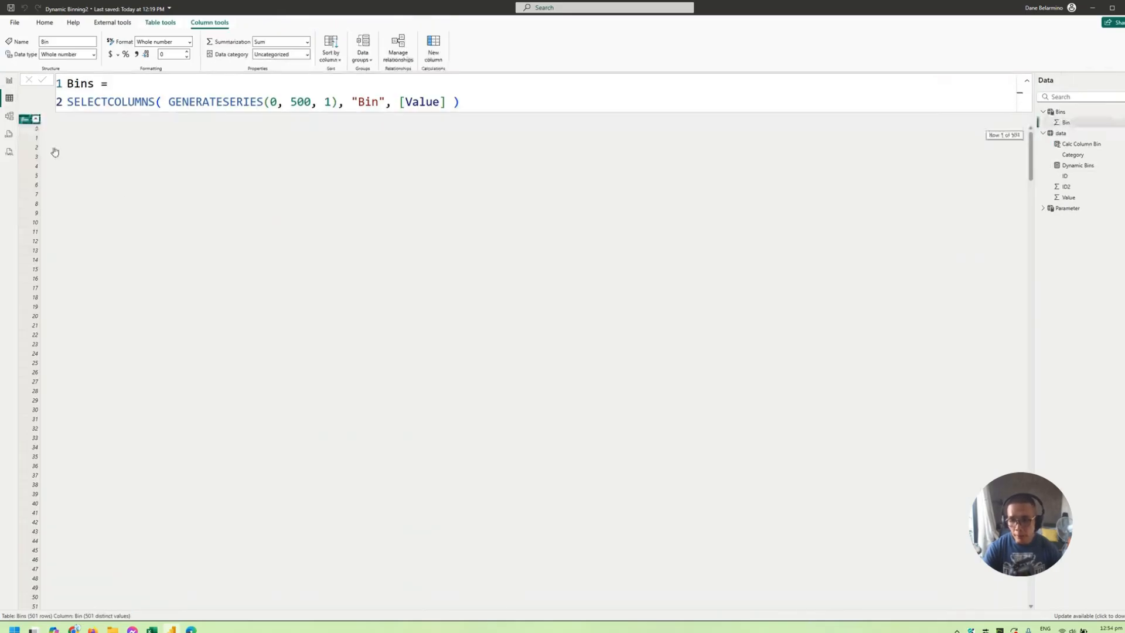
click(7, 82)
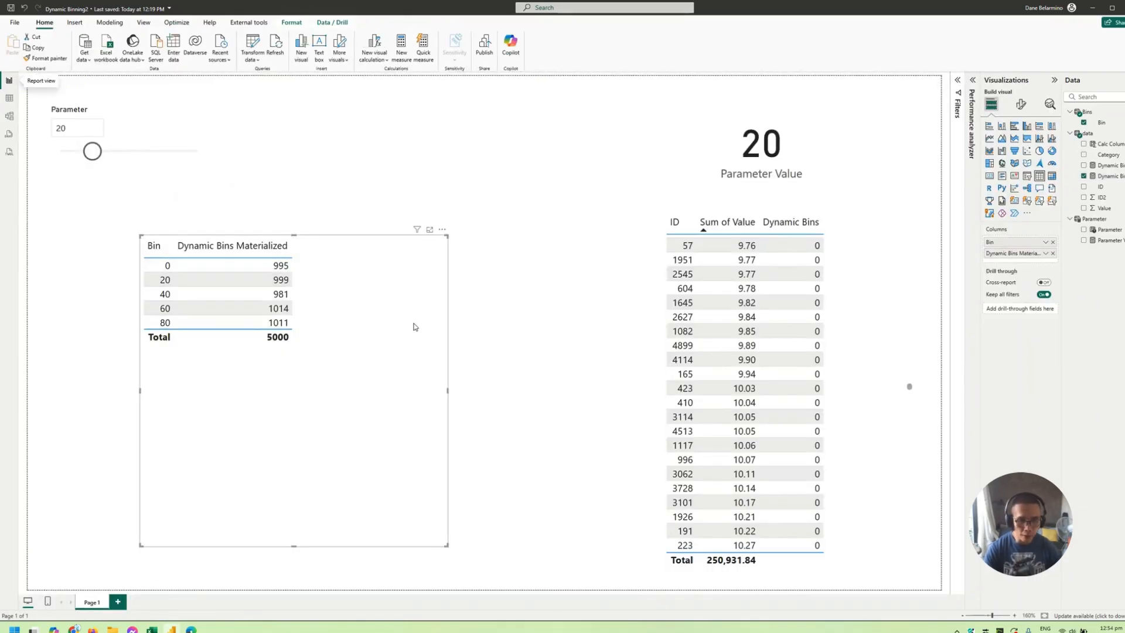
- Convert the bin counts table into a stacked column chart and enlarge it to fill the space beside the ID table
drag(413, 326, 381, 357)
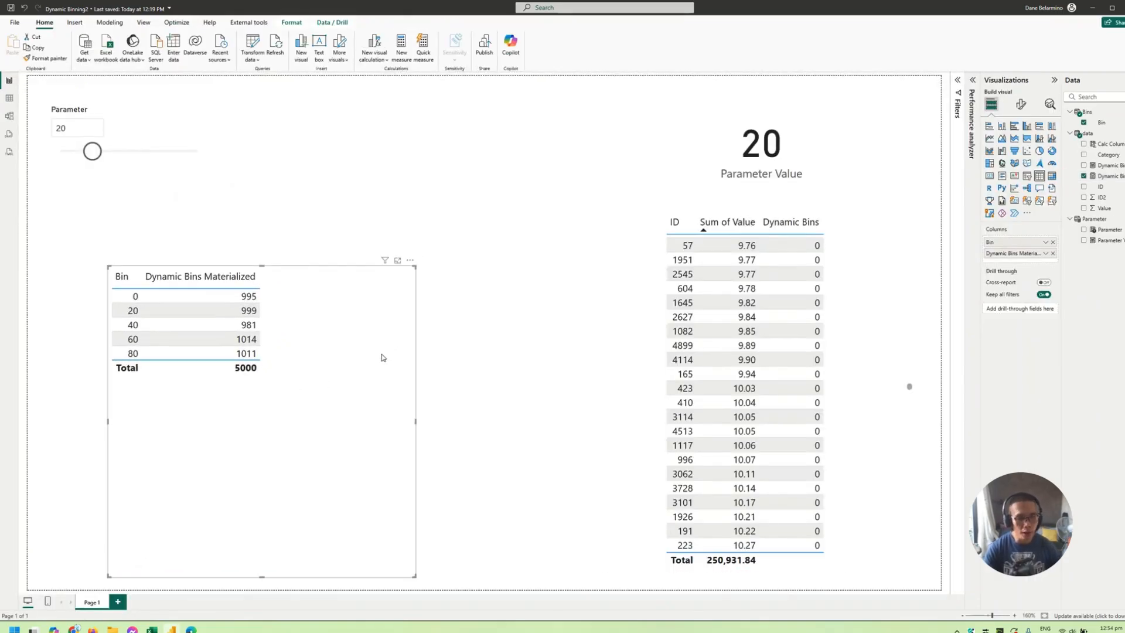
click(1001, 127)
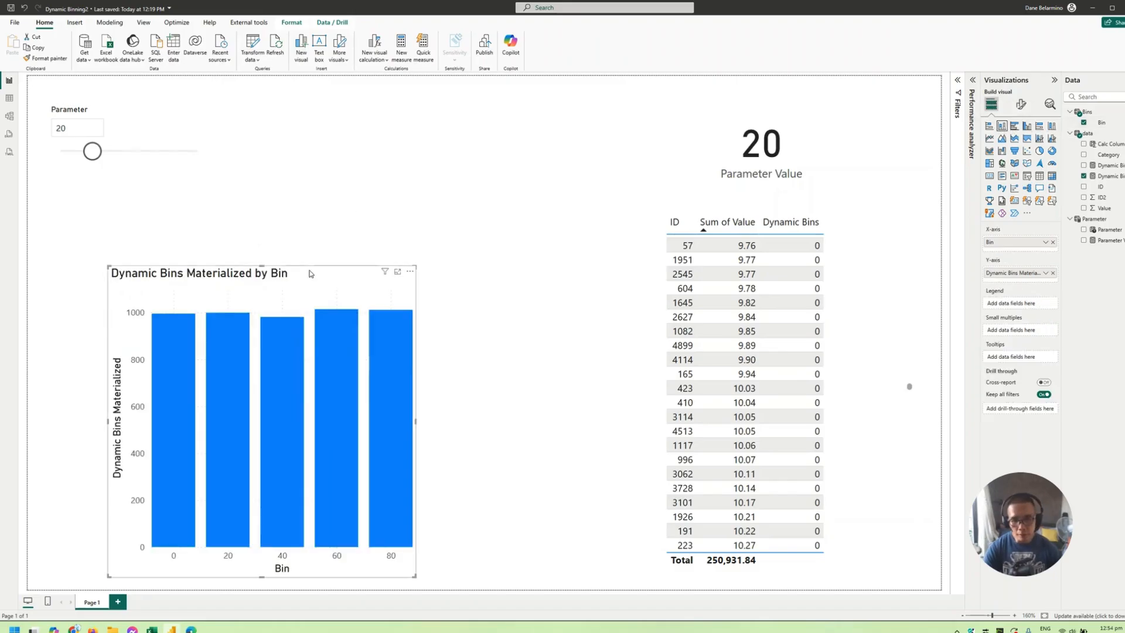
click(417, 271)
click(416, 271)
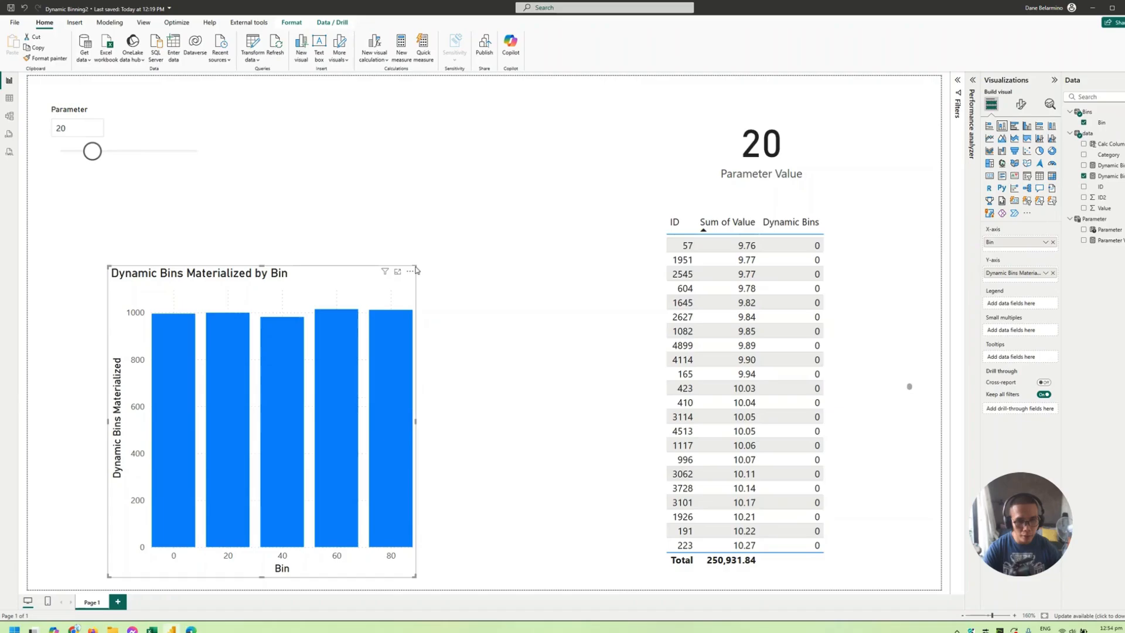
drag(416, 266, 727, 254)
drag(584, 284, 379, 302)
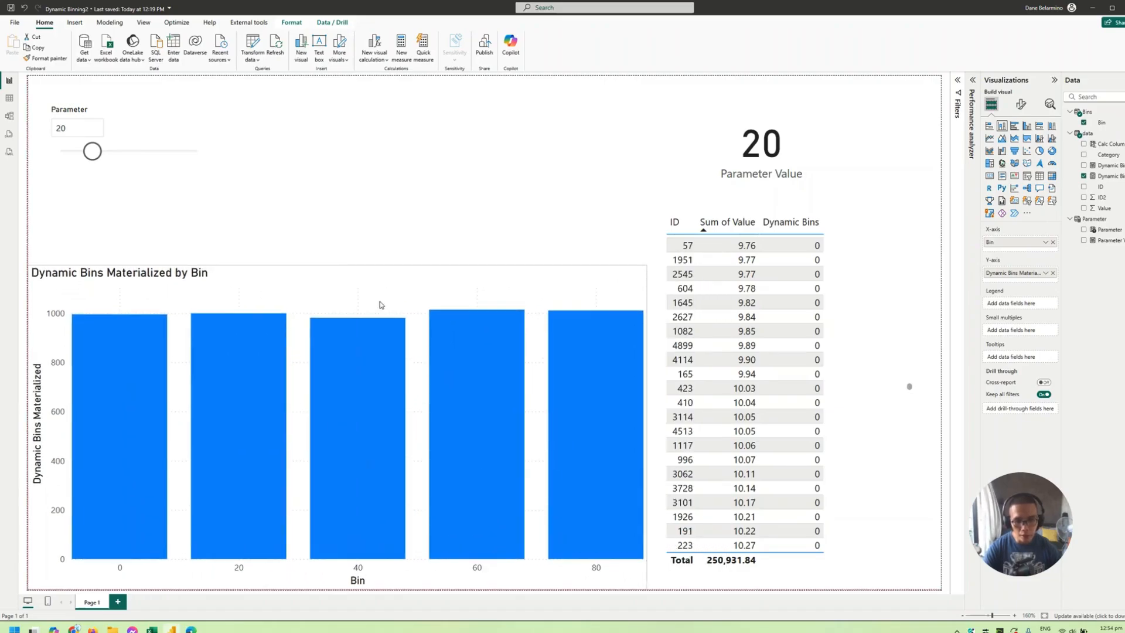
- Set the column chart's X-axis type to Categorical
click(1021, 106)
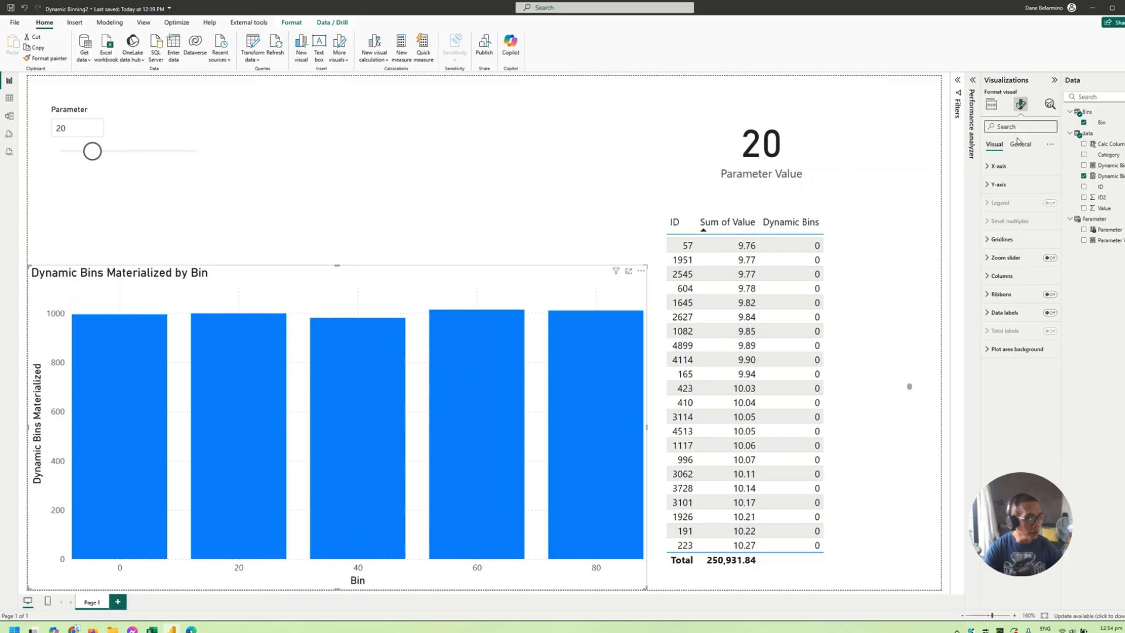
click(997, 166)
click(1017, 198)
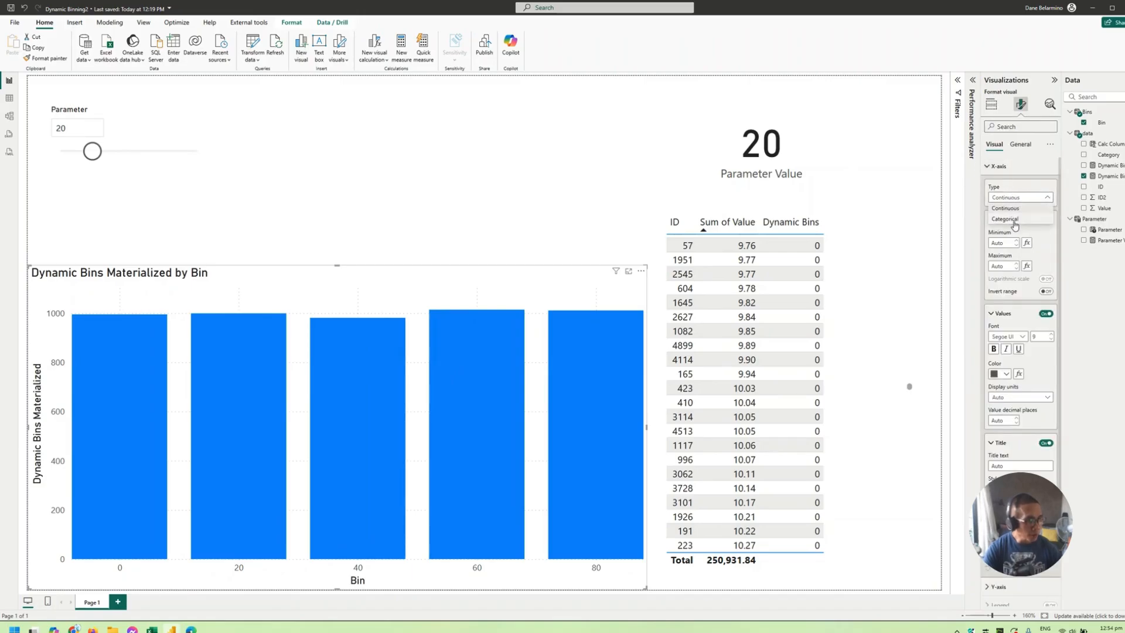
click(1005, 219)
- Set the Parameter slicer to 10
click(65, 123)
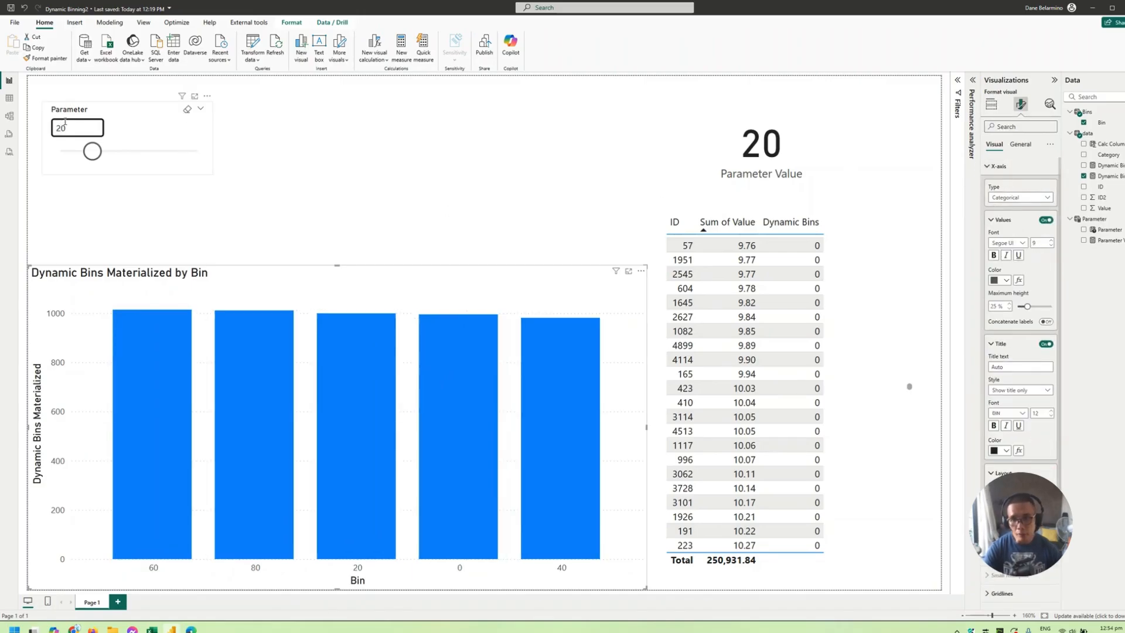
text(10)
key(Return)
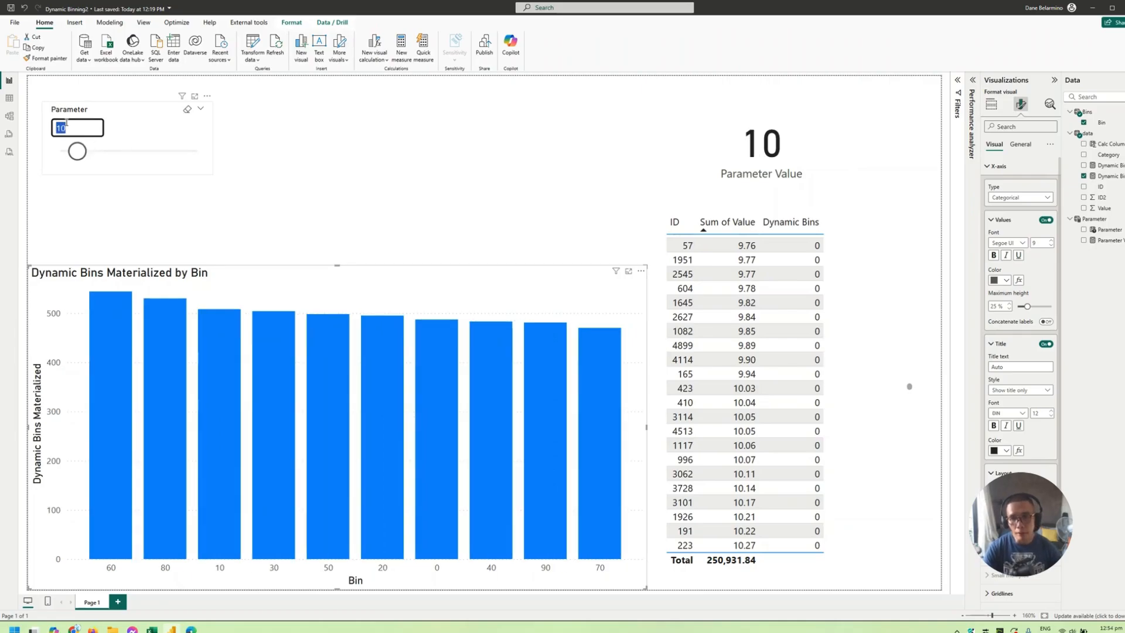
- Sort the column chart's axis by Bin in ascending order and make the chart slightly narrower and taller
click(641, 270)
mouse_move(666, 330)
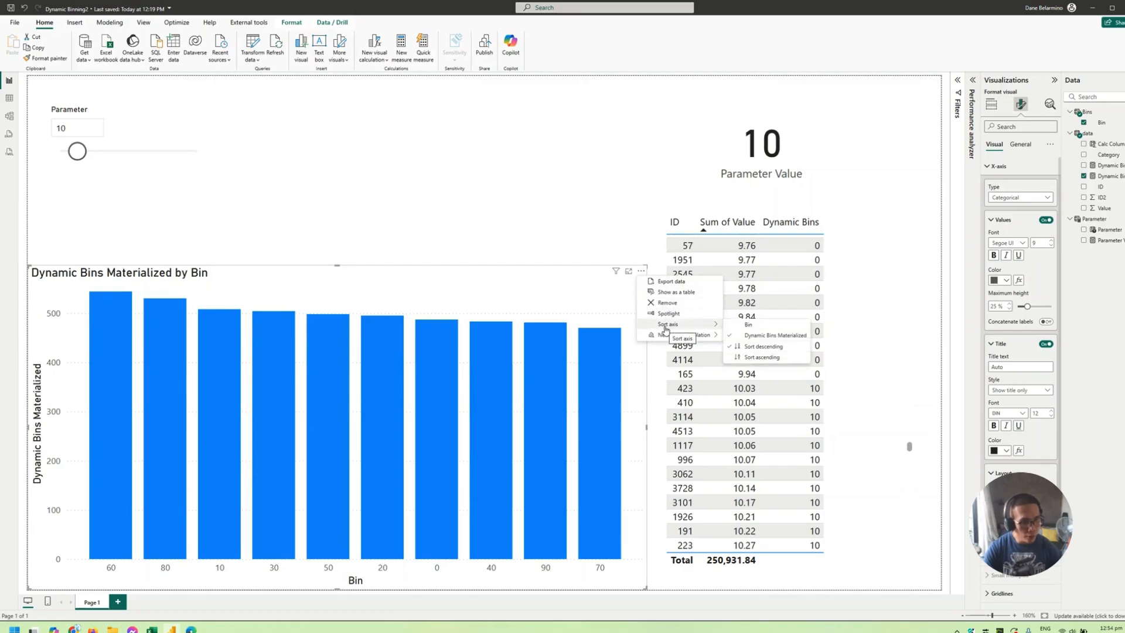
click(745, 325)
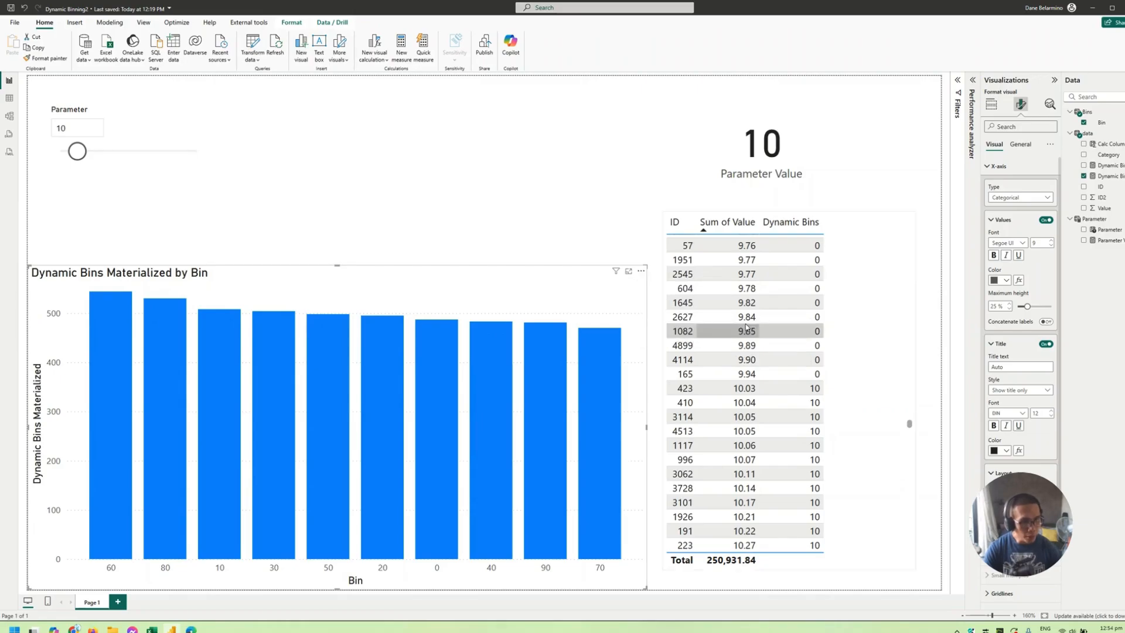
click(642, 270)
mouse_move(668, 324)
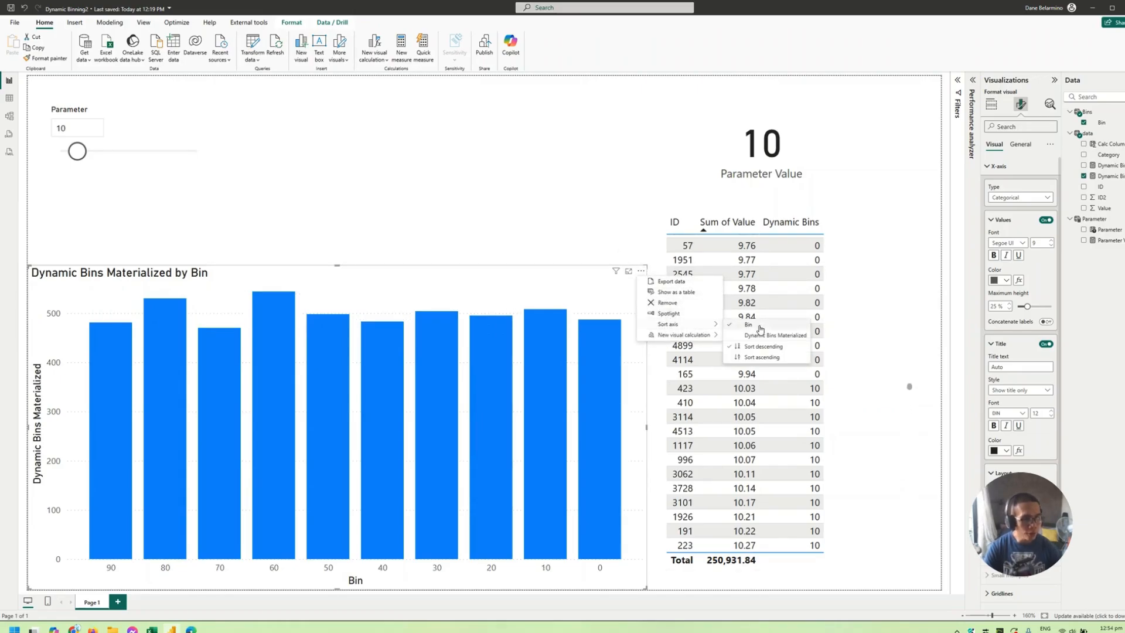
click(762, 357)
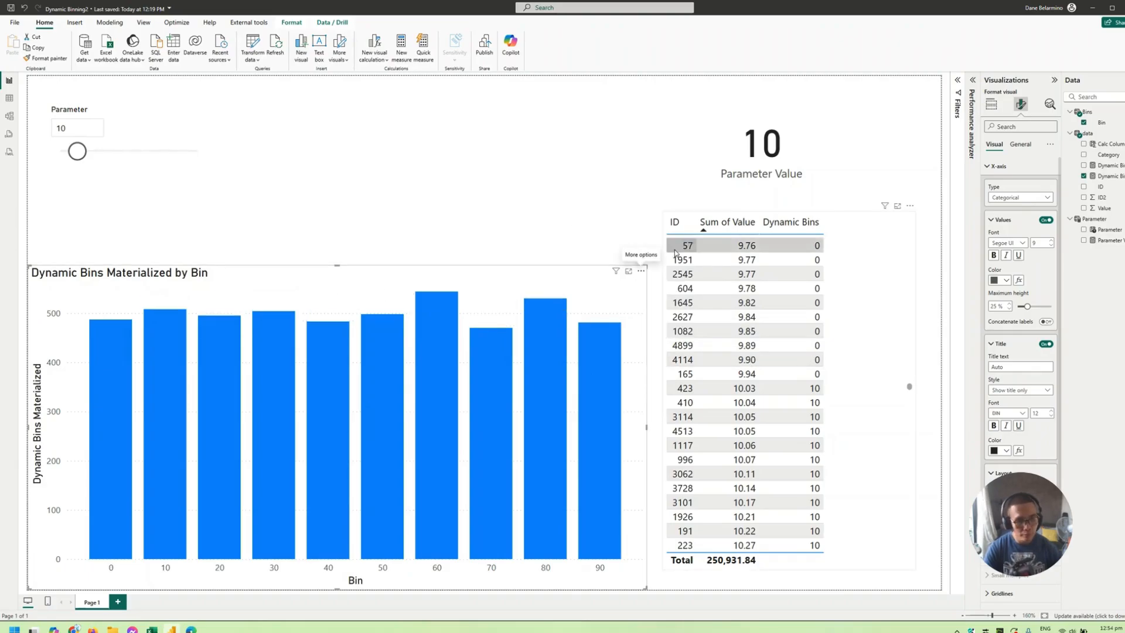
drag(647, 266, 611, 237)
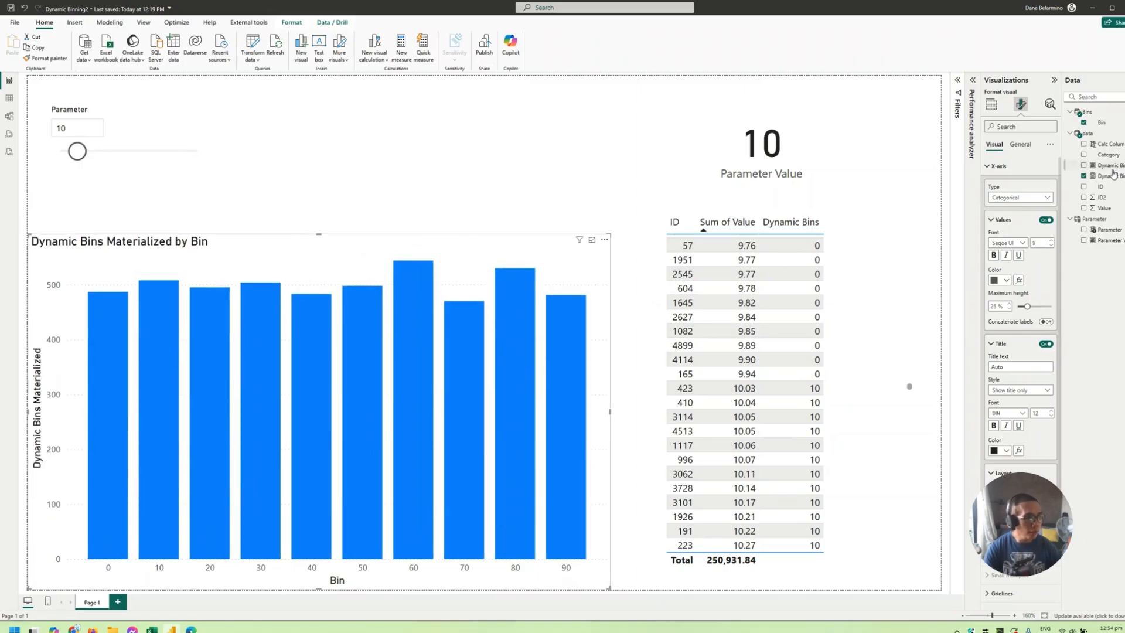
- Turn on data labels for the Dynamic Bins Materialized column chart
scroll(1042, 462, down, 3)
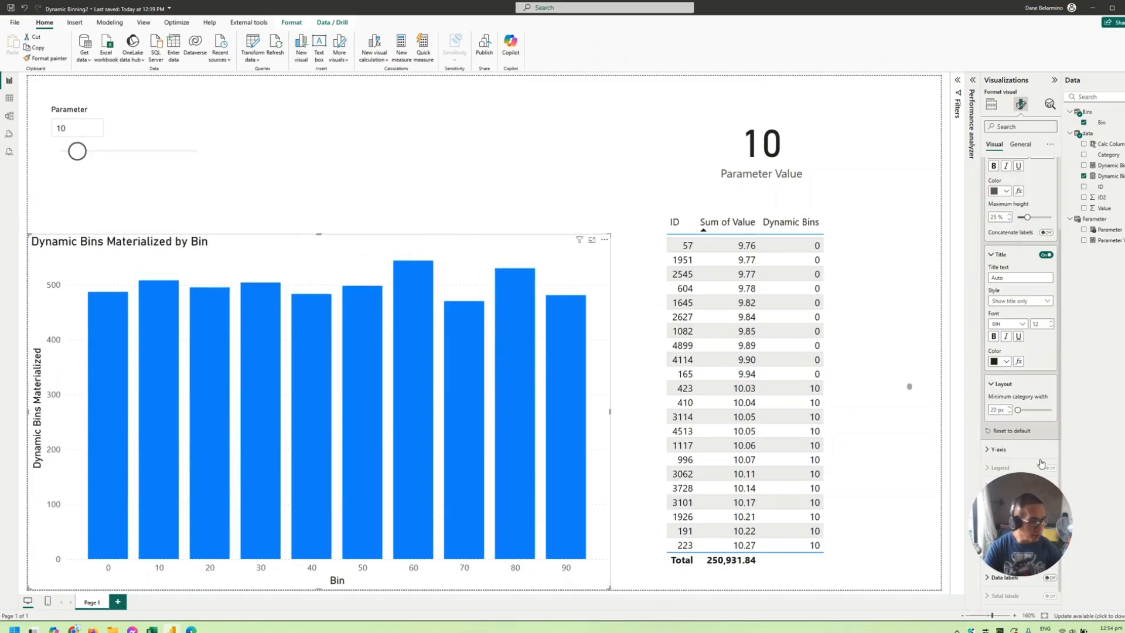
scroll(1041, 462, down, 1)
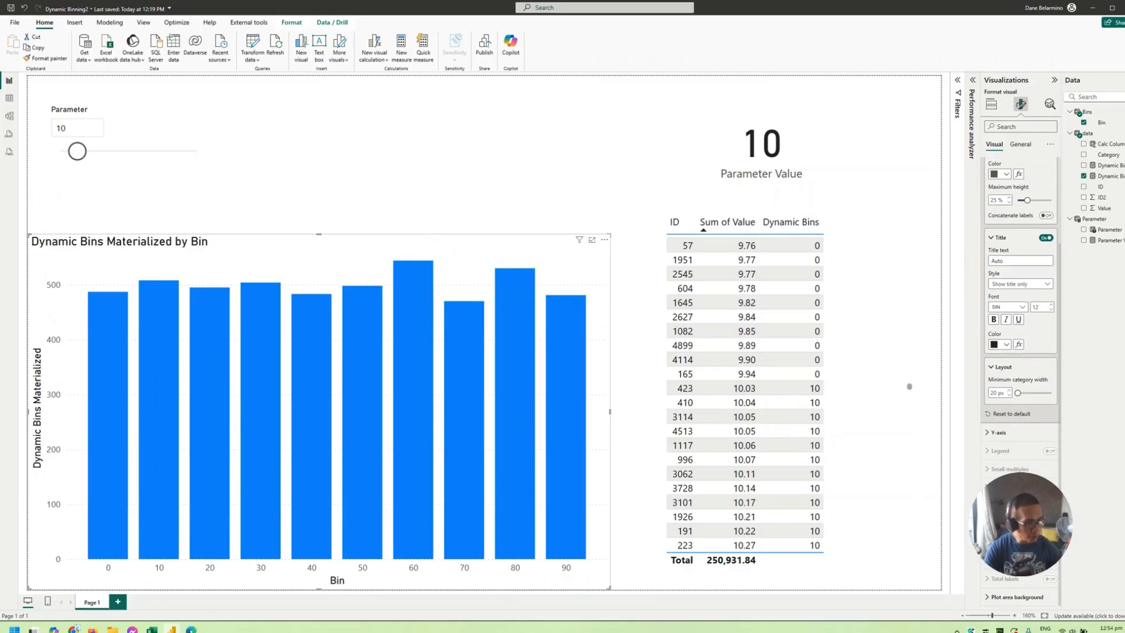
click(1050, 560)
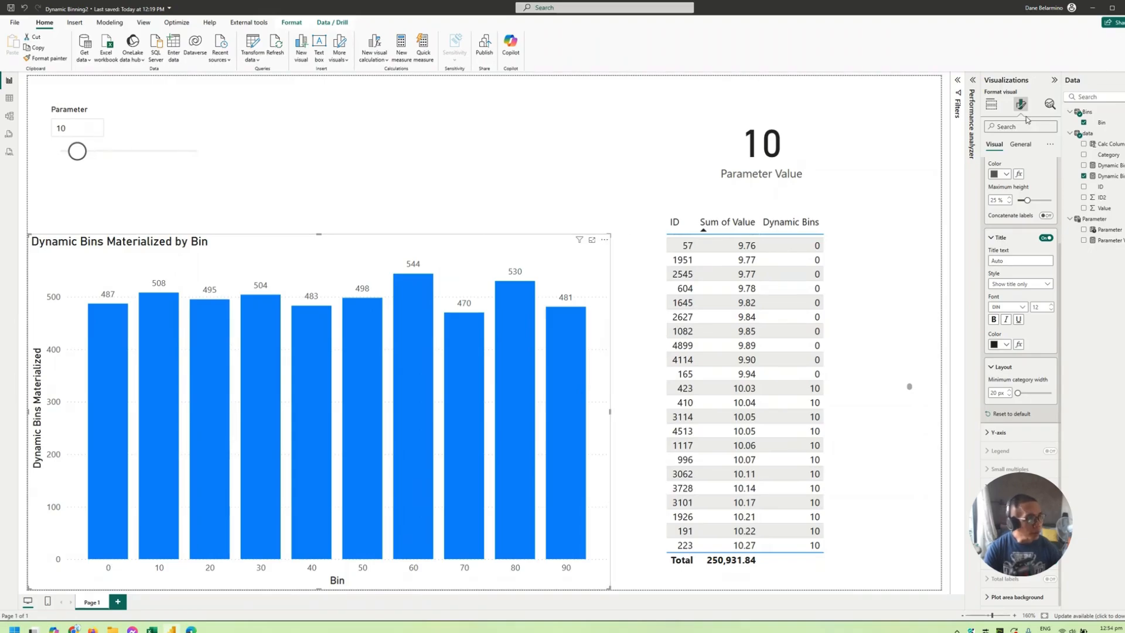
- Examine the distinct values of the Category column in the data table, and return to the report page
click(991, 106)
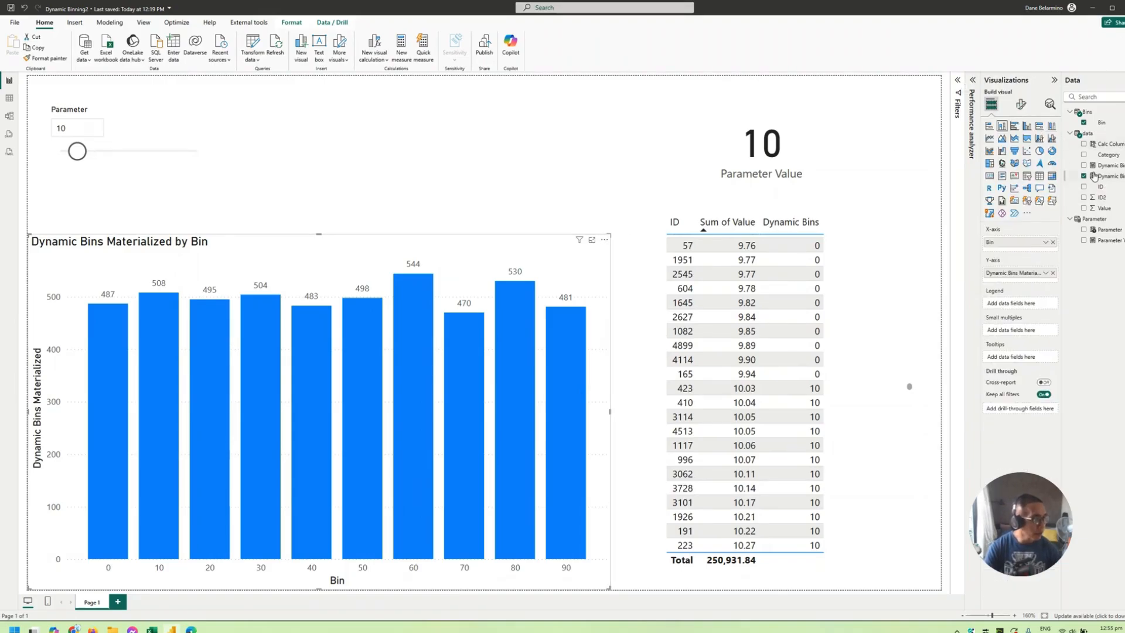
click(1106, 155)
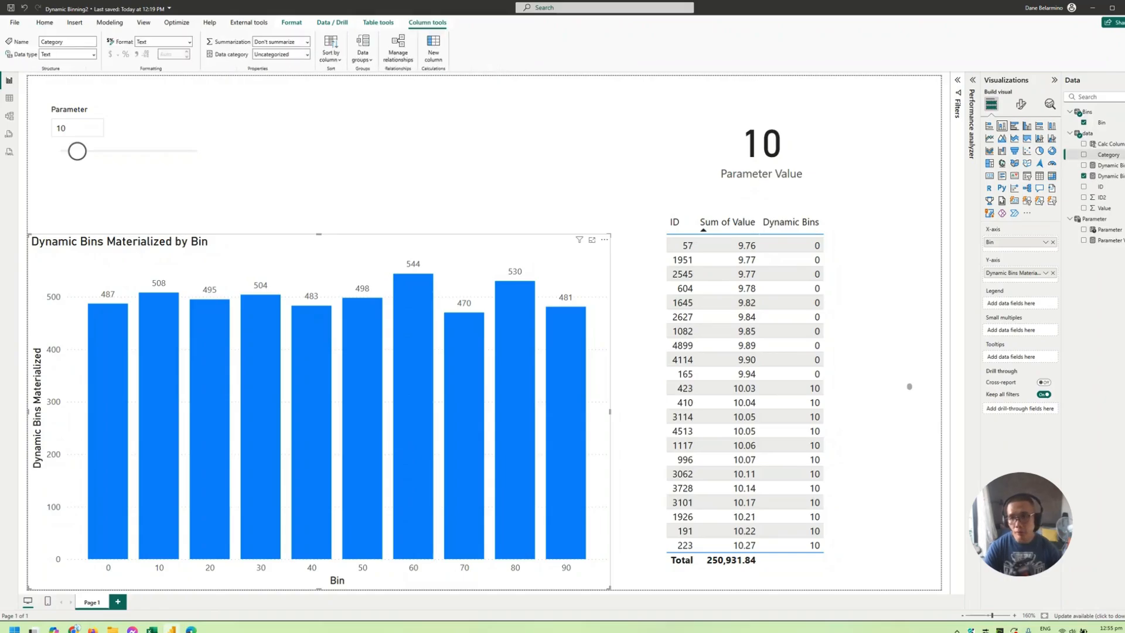
click(9, 98)
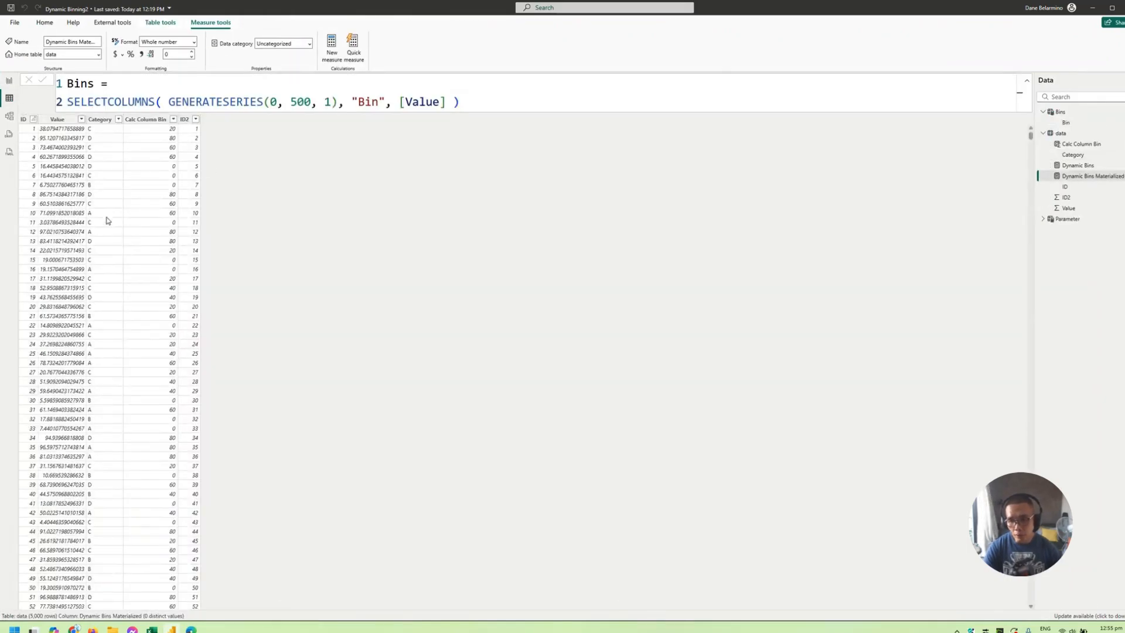
click(118, 120)
click(118, 92)
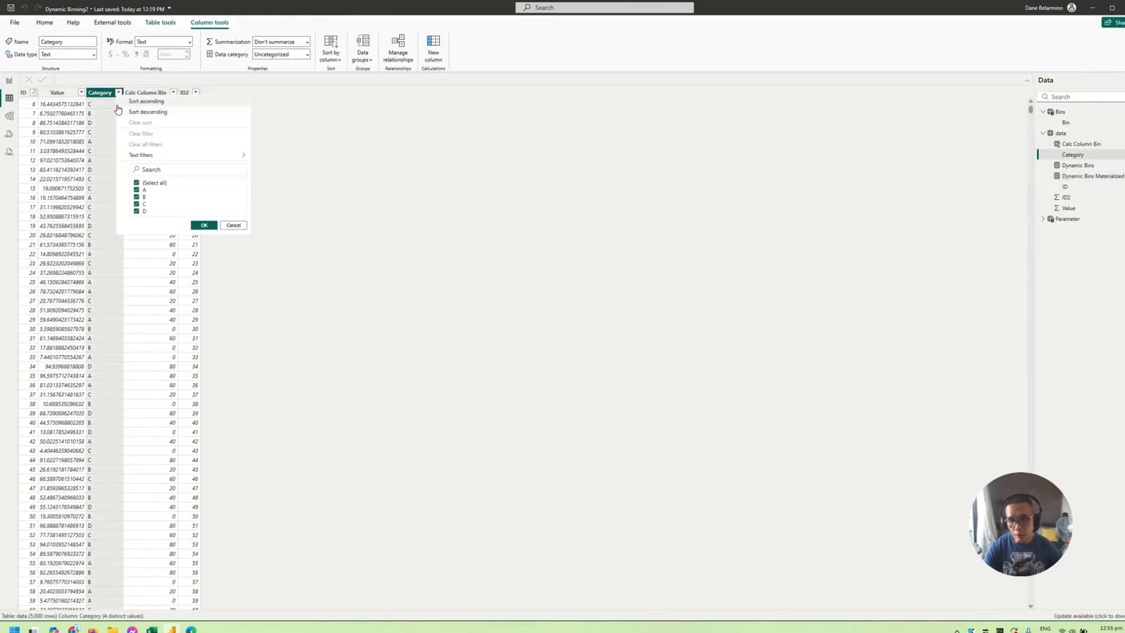
click(9, 81)
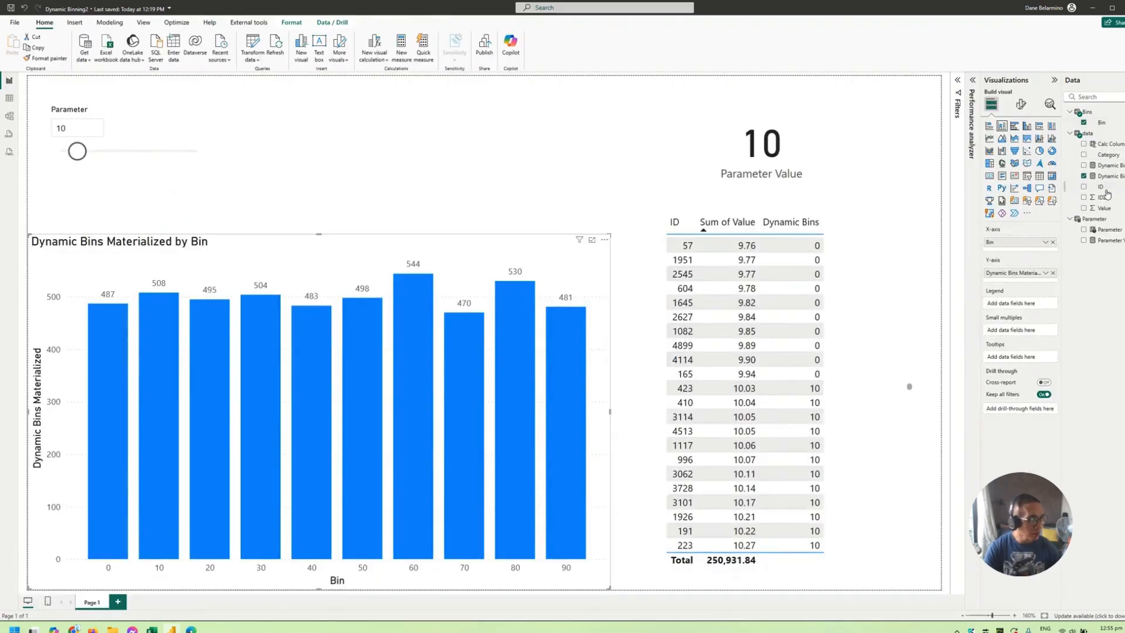
- Split the column chart by using Category as its legend, and turn on total labels
drag(1102, 157, 1020, 301)
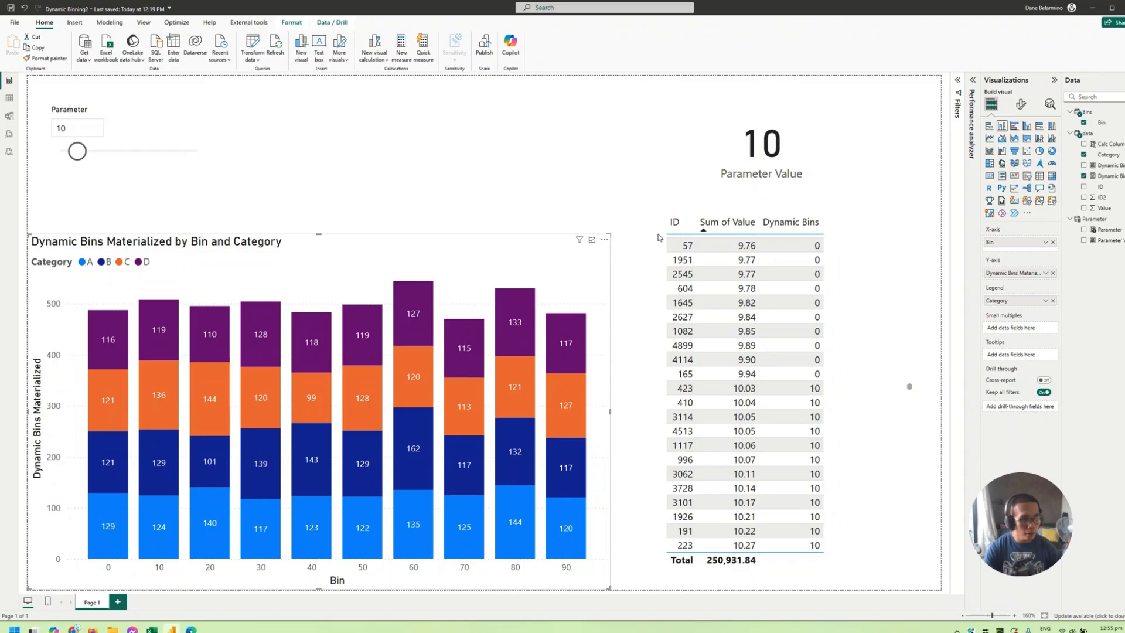
click(1019, 107)
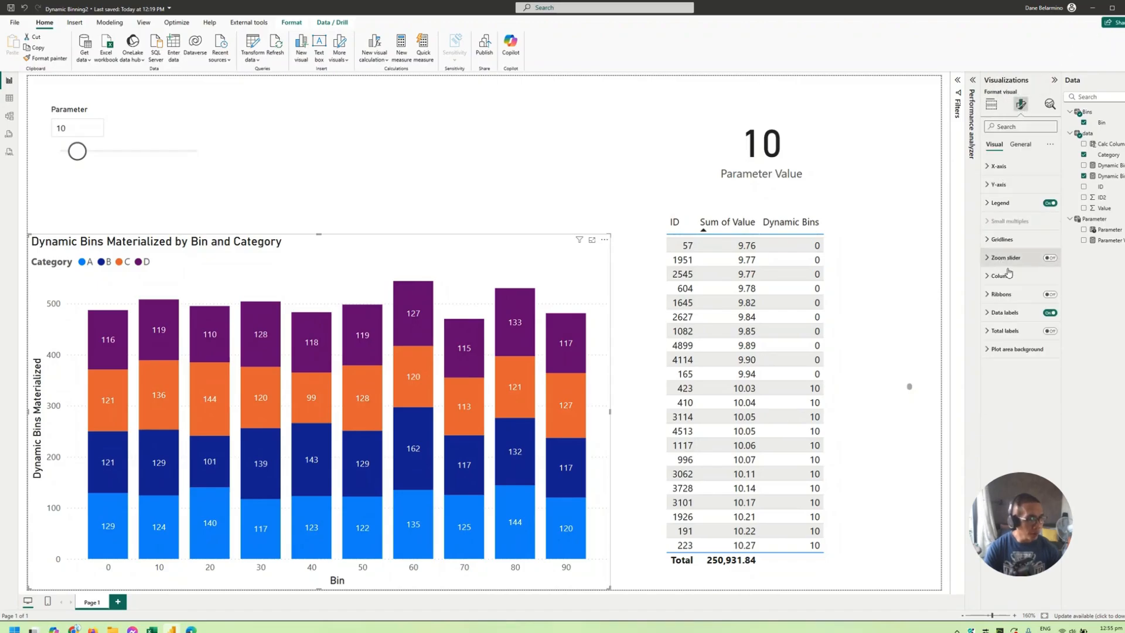
click(1049, 331)
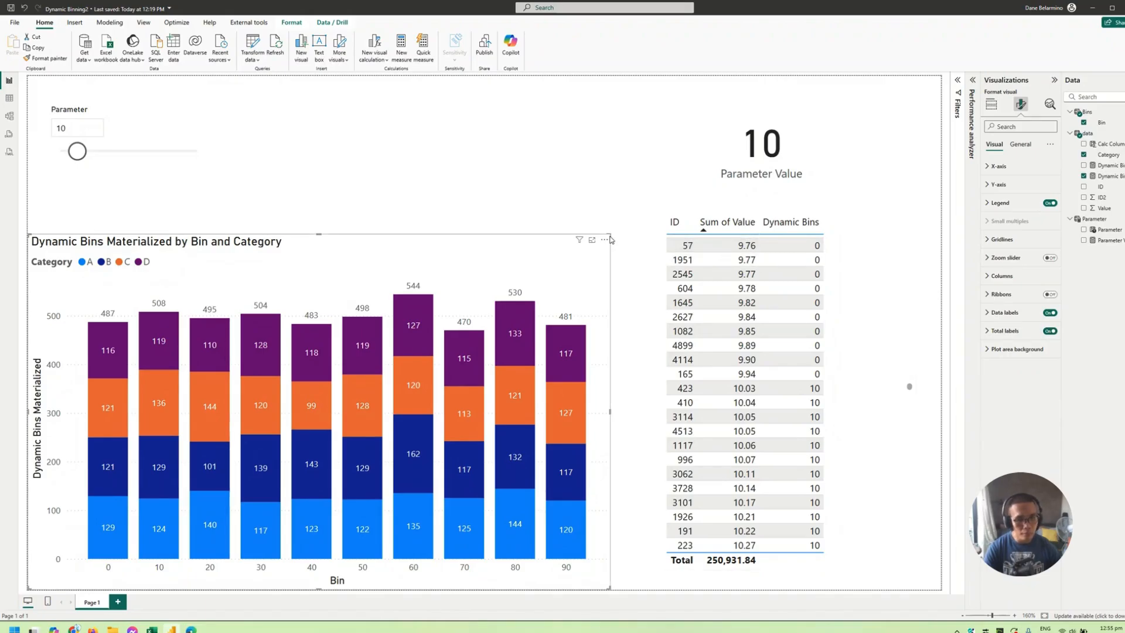
- Try a smaller size for the column chart and undo the resize
drag(612, 237, 556, 261)
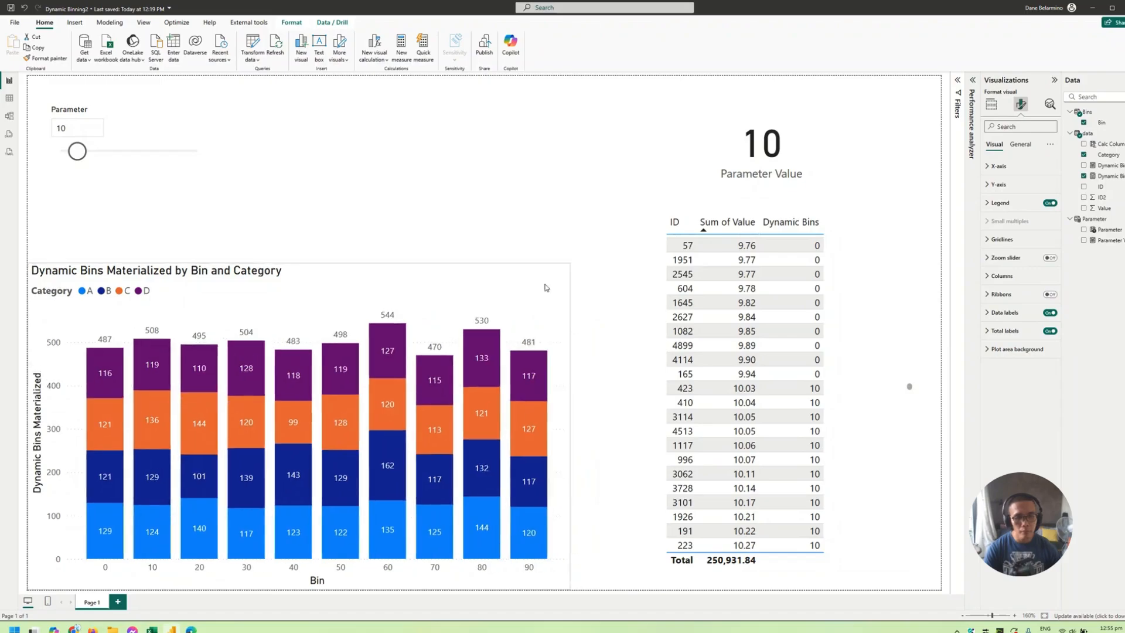
key(ctrl+z)
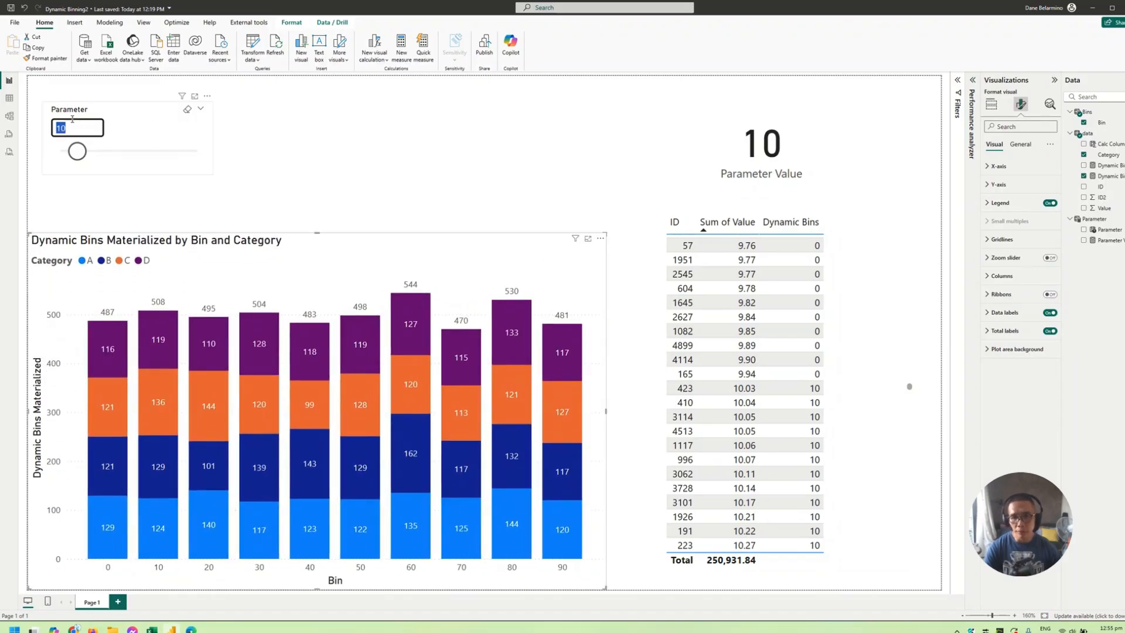
- Set the Parameter slicer to 15 and move the column chart up and closer to the ID table
text(15)
key(Return)
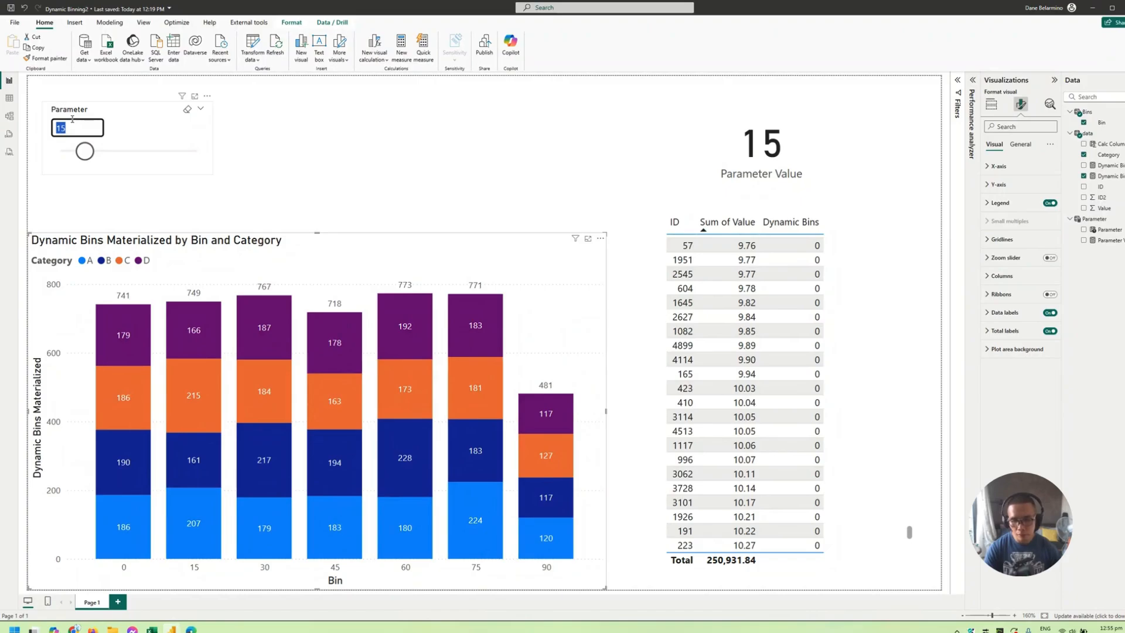
drag(537, 281, 560, 264)
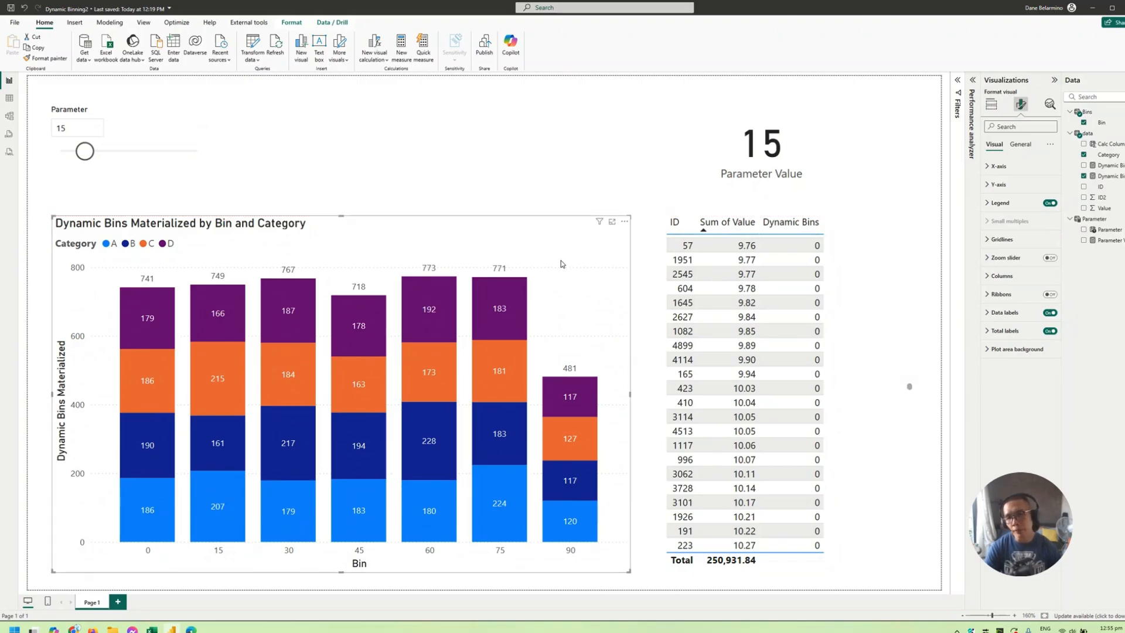